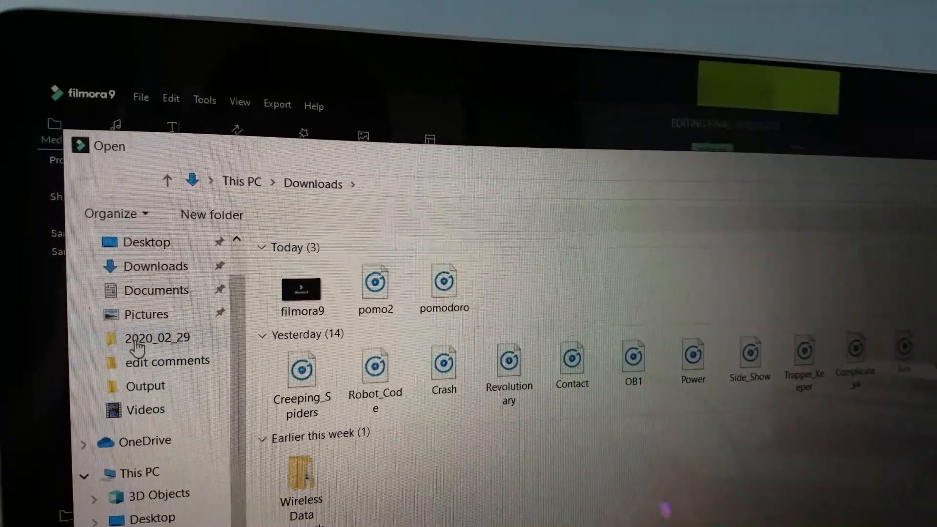
- Import the video clips MVI_0298 through MVI_0319 into the project media folder and look over their thumbnails
drag(599, 279, 272, 247)
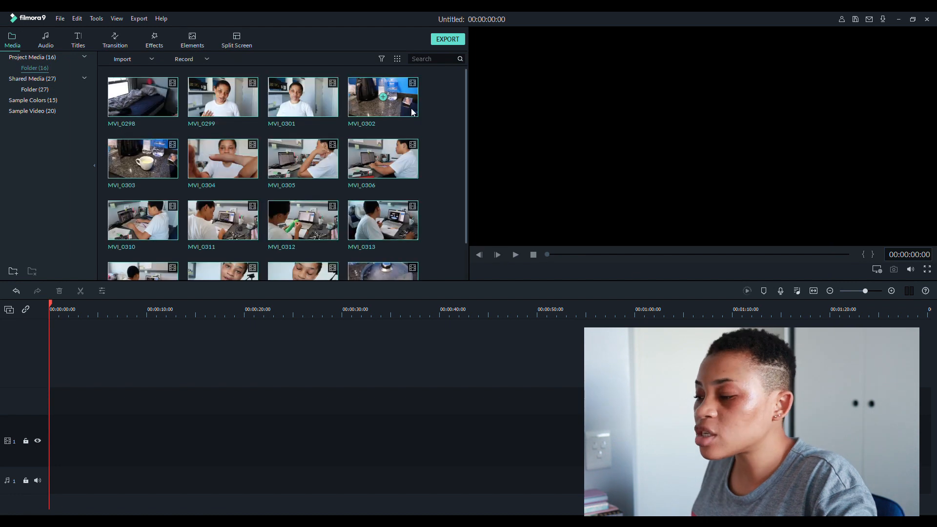
scroll(411, 191, down, 2)
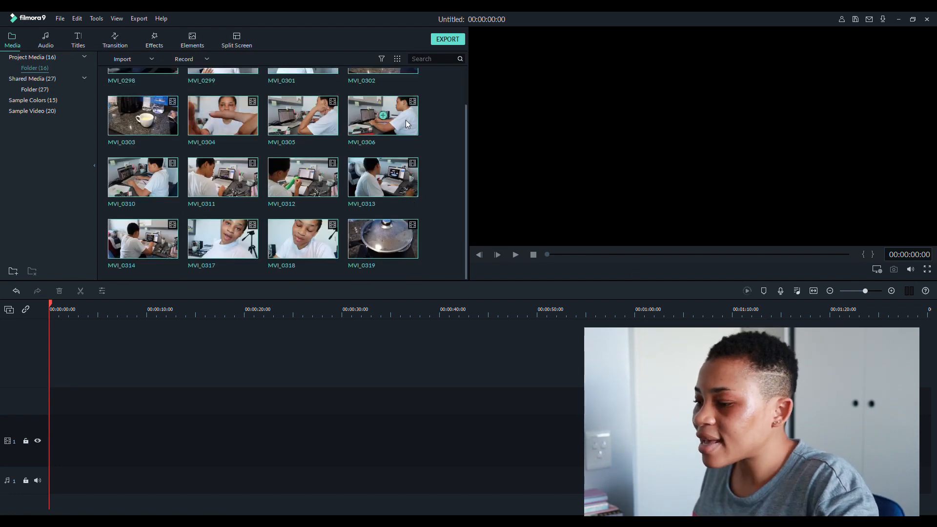
scroll(420, 154, up, 2)
mouse_move(467, 130)
mouse_down()
mouse_move(467, 191)
mouse_move(459, 122)
mouse_up()
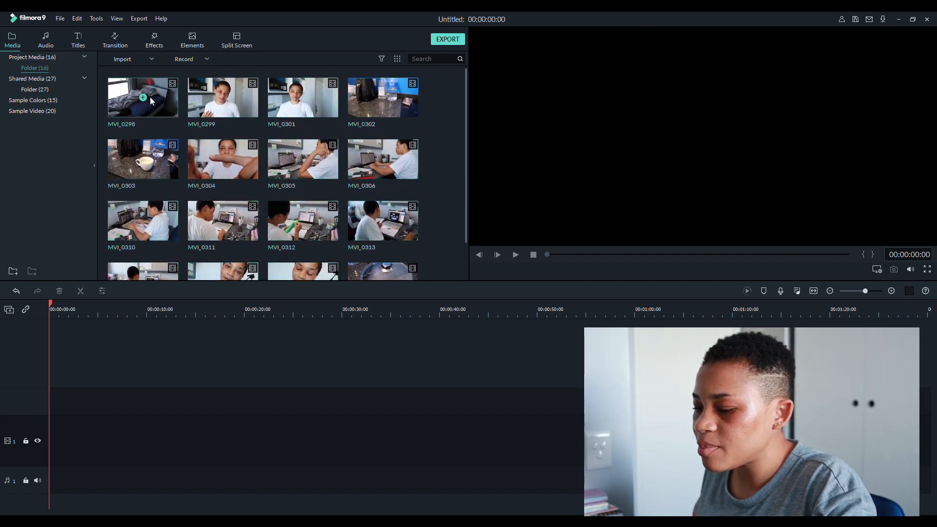
- Place clip MVI_0298 at the start of the first video track and scrub through its footage
drag(154, 98, 171, 111)
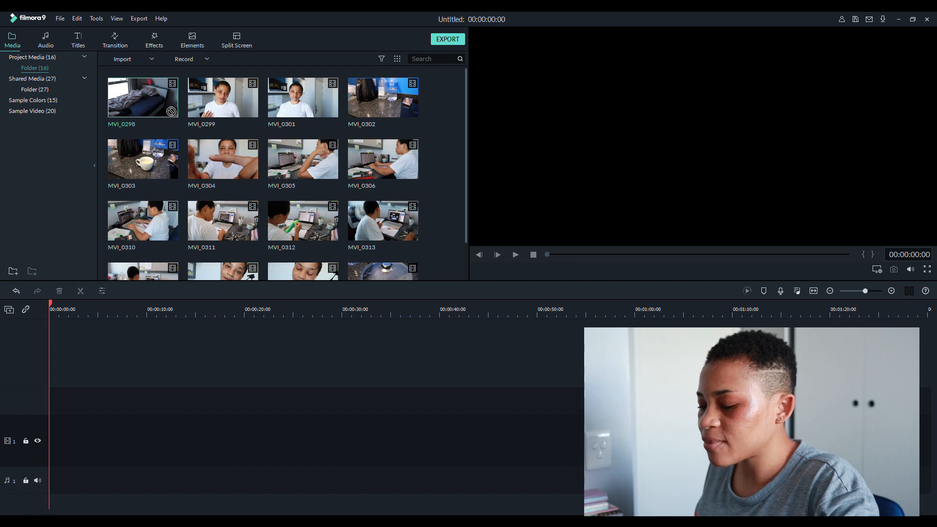
drag(174, 241, 46, 440)
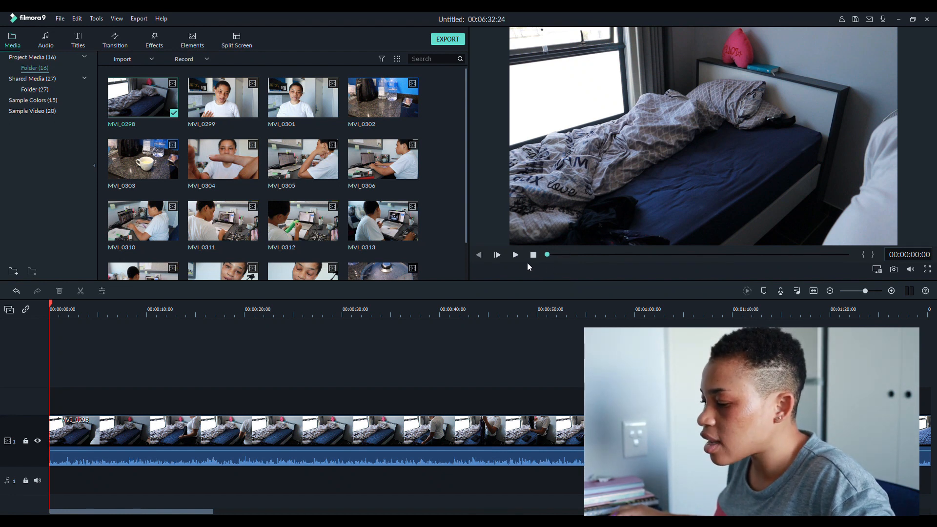
drag(548, 255, 853, 246)
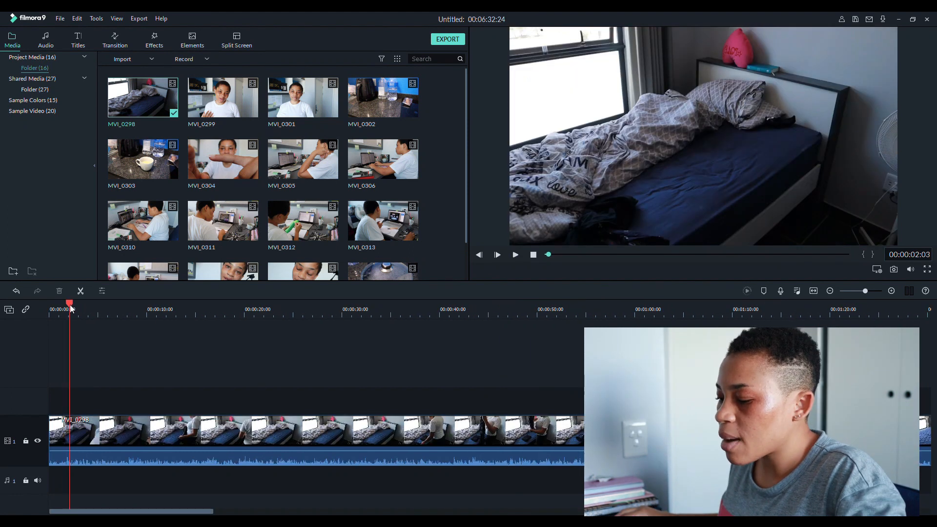
- Split MVI_0298 at 00:00:02:22 and delete the opening piece
mouse_move(70, 306)
mouse_down()
mouse_move(101, 307)
mouse_move(78, 303)
mouse_up()
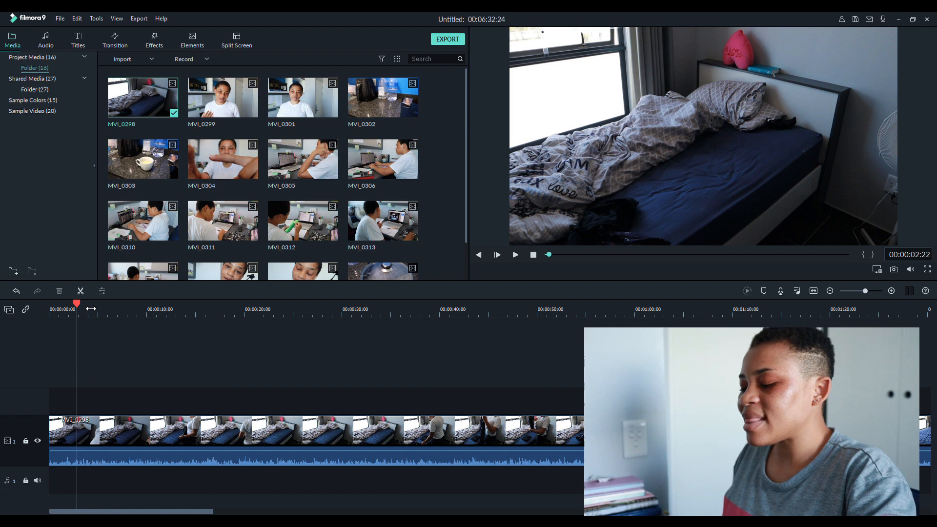
click(94, 435)
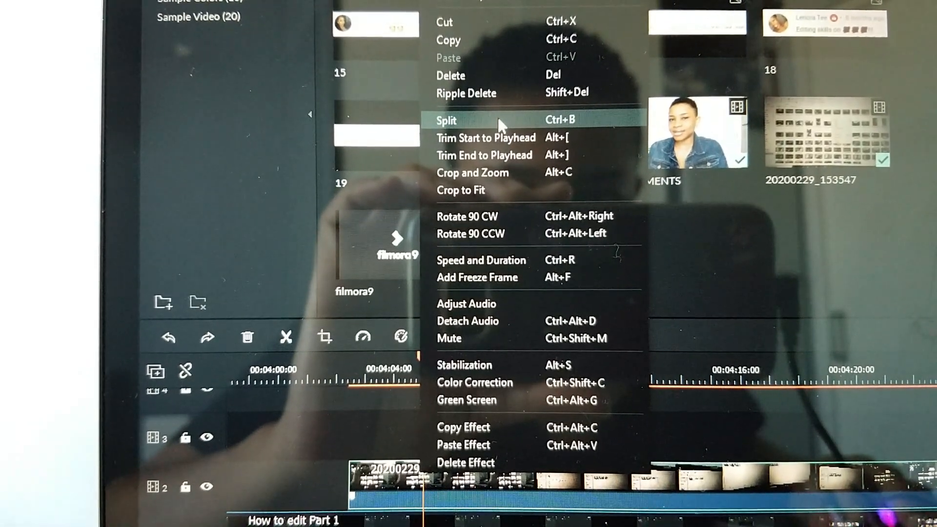
click(498, 120)
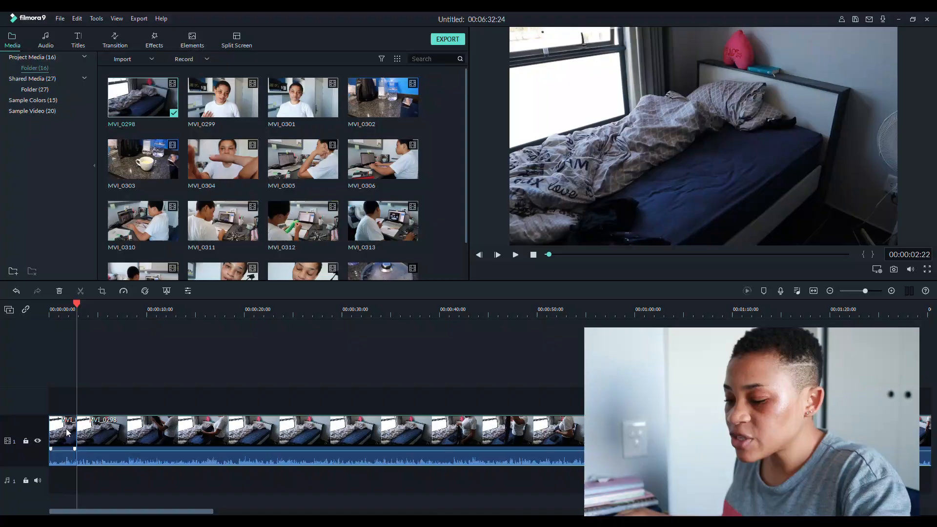
click(68, 432)
key(Delete)
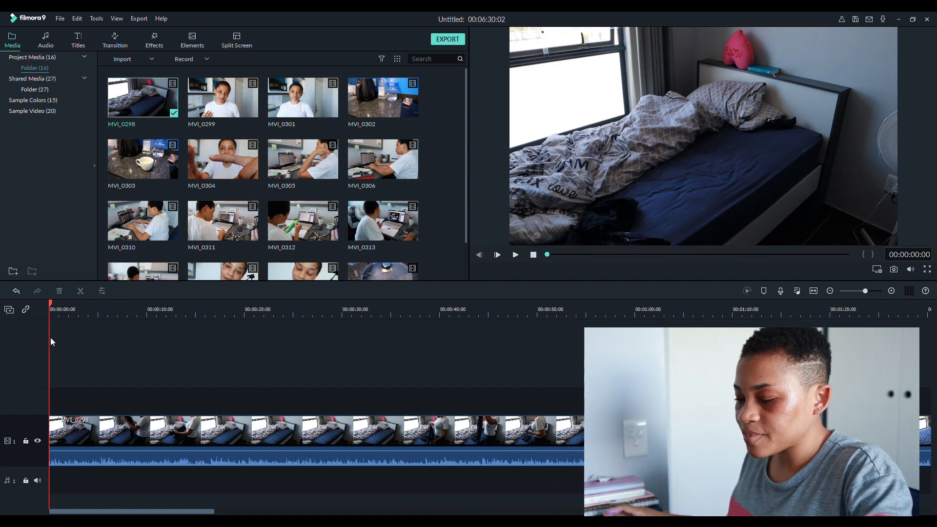
- Split MVI_0298 near 2 seconds, at 00:01:08:03 and at 00:01:08:18, and delete the long section before 00:01:08:03
key(ctrl+z)
drag(57, 303, 697, 319)
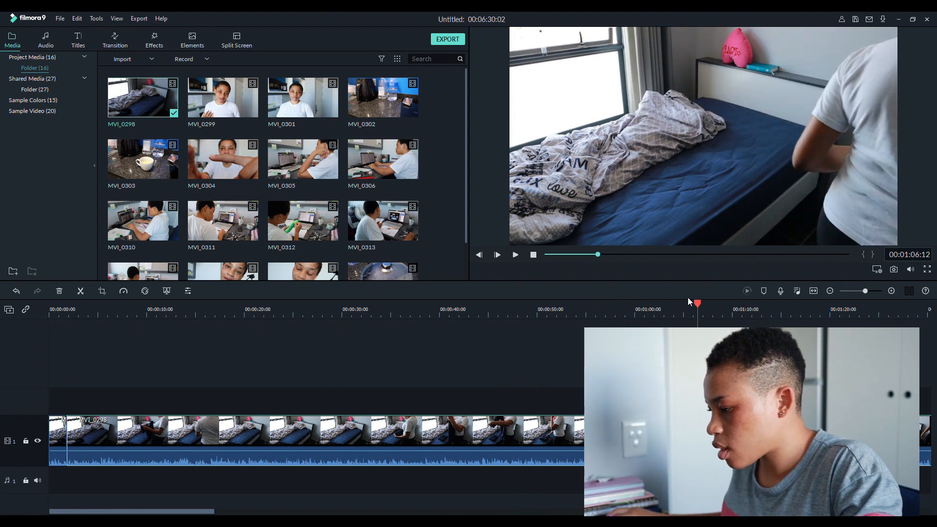
drag(698, 306, 716, 306)
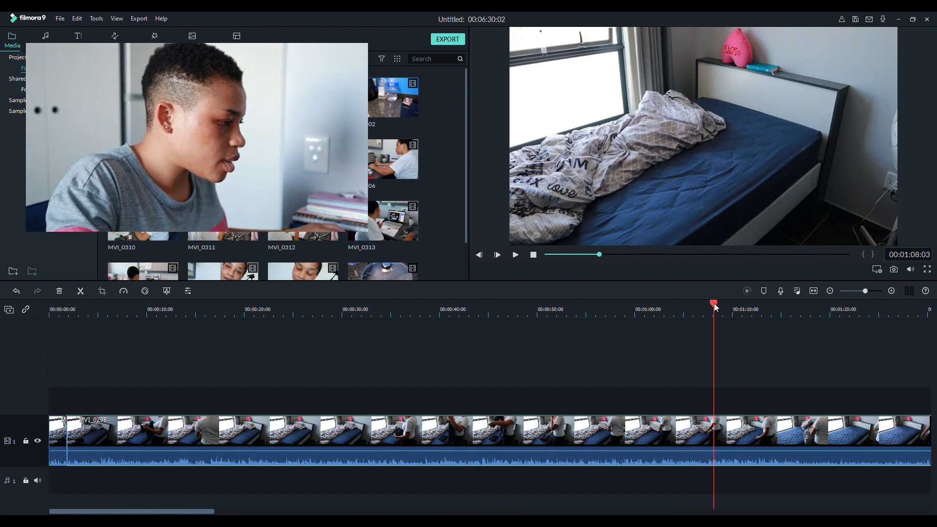
key(ctrl+b)
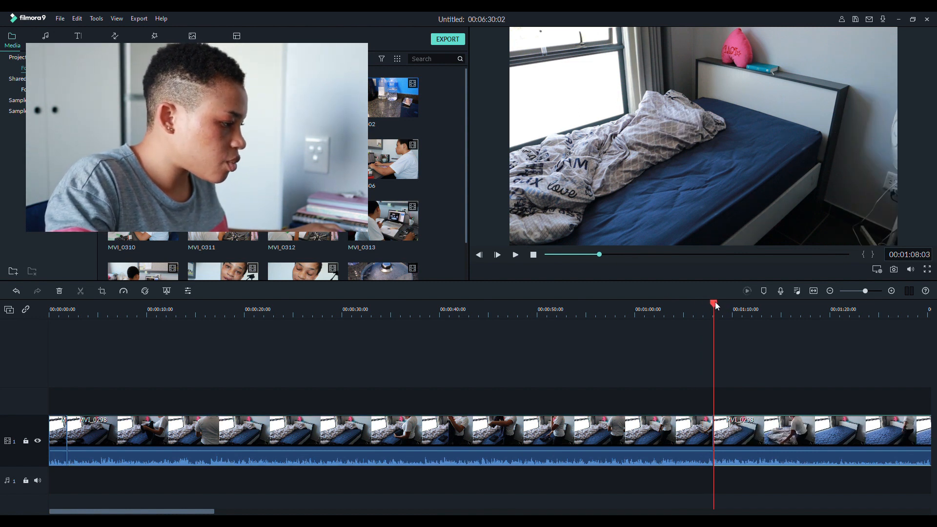
drag(729, 306, 722, 307)
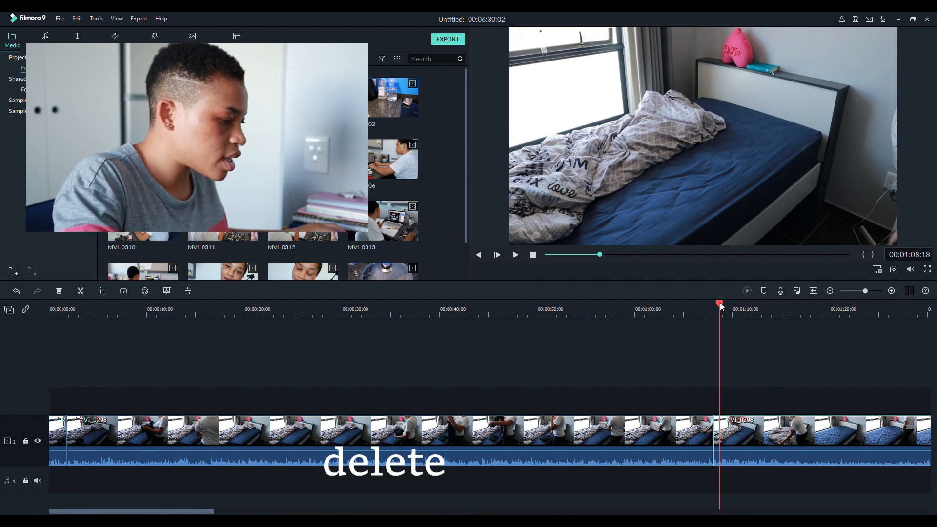
key(ctrl+b)
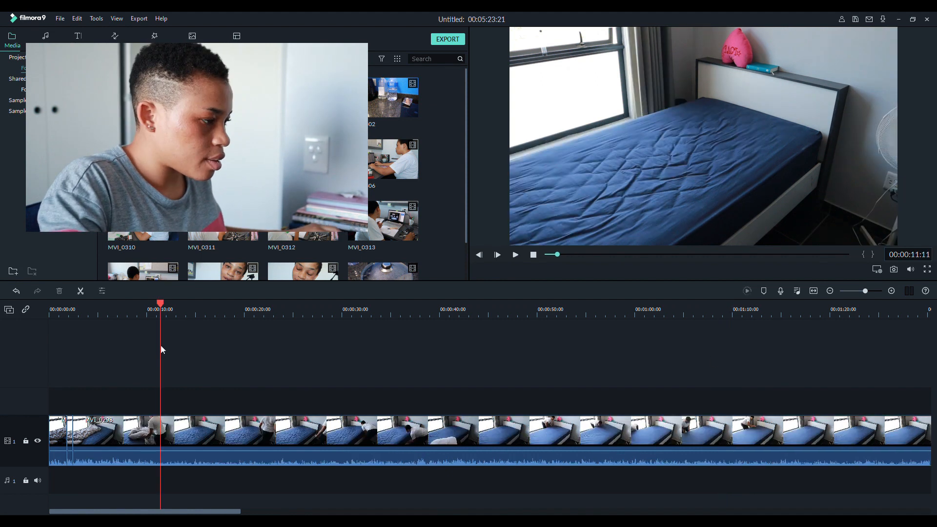
- Split MVI_0298 near 10.5 seconds and at 00:00:11:05, and delete the section leading up to the earlier cut
mouse_move(161, 350)
mouse_down()
mouse_move(141, 347)
mouse_move(160, 355)
mouse_up()
key(ctrl+b)
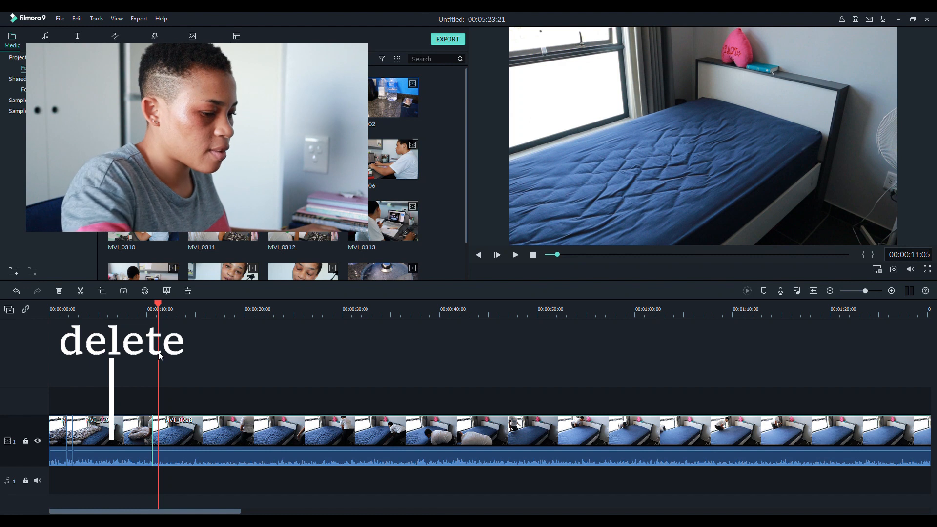
key(Delete)
- Split MVI_0298 near 55.5 seconds and at 00:00:56:16, and delete the long bare-mattress section before them
click(551, 299)
drag(551, 299, 601, 299)
key(ctrl+b)
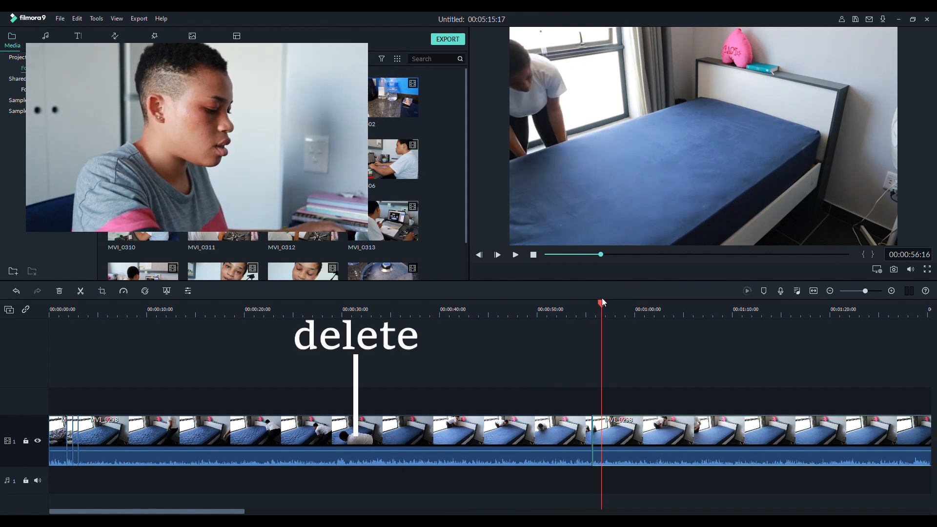
click(438, 439)
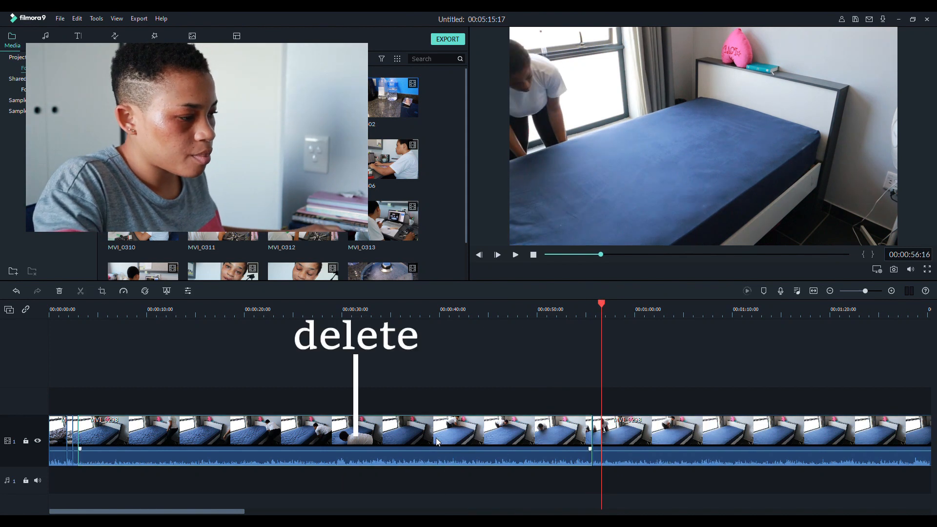
key(Delete)
- Split MVI_0298 near 34 seconds and at 00:00:35:05, and delete the section where the maroon throw is laid out
drag(80, 302, 96, 301)
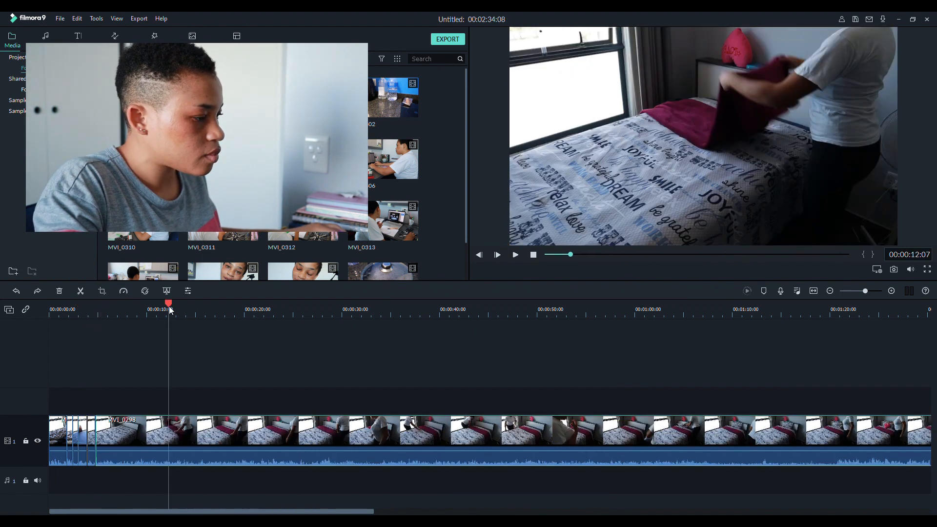
drag(170, 307, 393, 344)
key(ctrl+b)
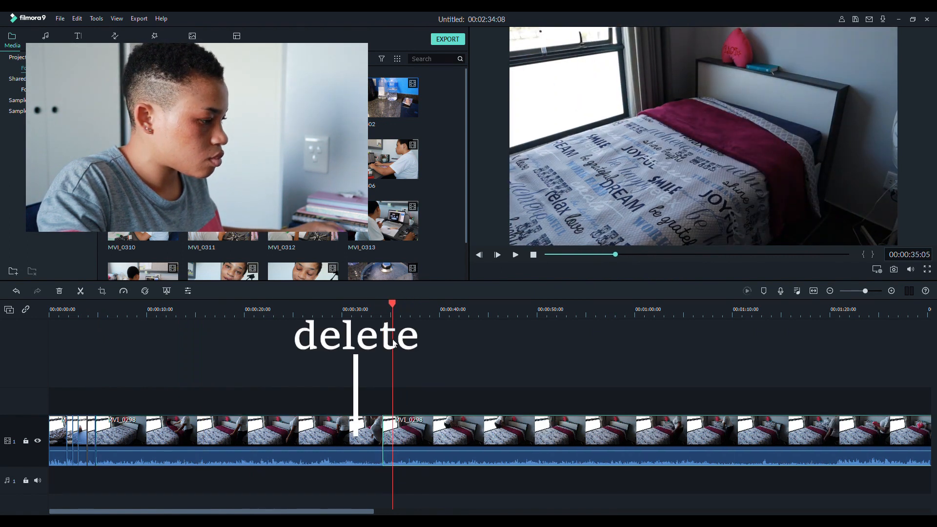
key(ctrl+b)
click(362, 432)
key(Delete)
- Split the remaining MVI_0298 footage near 26 seconds and delete the long section before the cut
drag(105, 308, 303, 316)
key(ctrl+b)
click(253, 434)
key(Delete)
- Split the remaining MVI_0298 footage near 41 seconds and delete the long section before the cut
drag(131, 304, 454, 337)
key(ctrl+b)
click(188, 432)
key(Delete)
- Scrub the last MVI_0298 piece to 00:01:07:12 and delete this long tail, which starts at about 7 seconds
click(126, 304)
drag(126, 304, 708, 352)
click(497, 438)
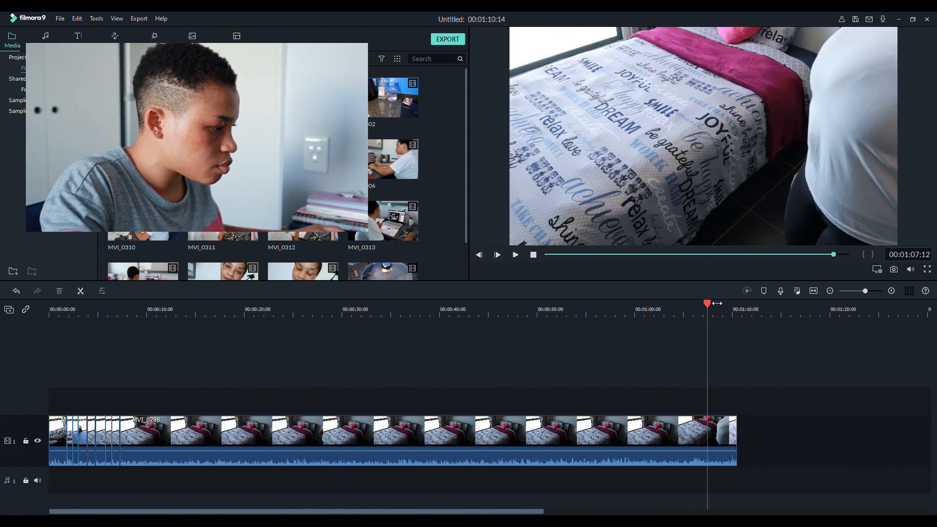
key(Delete)
- Lower the audio volume of every MVI_0298 piece on the timeline to -∞ dB
click(155, 312)
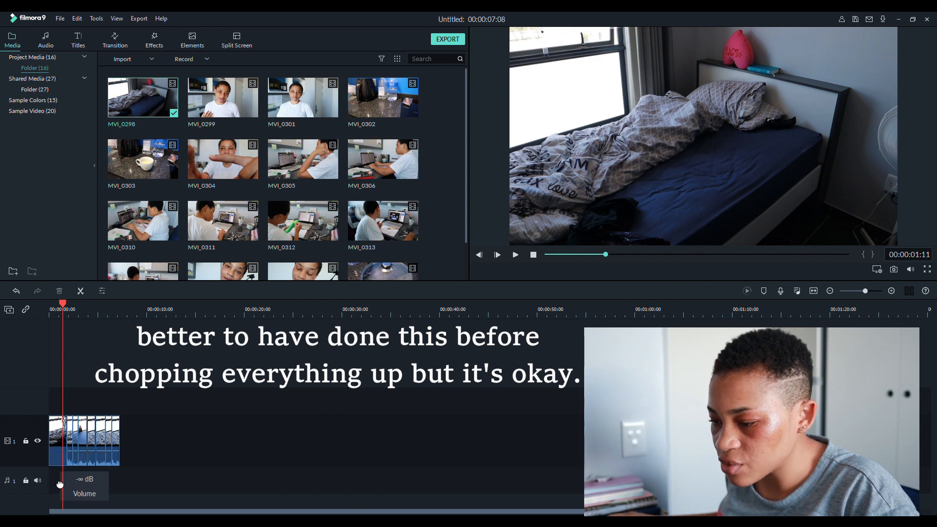
click(108, 313)
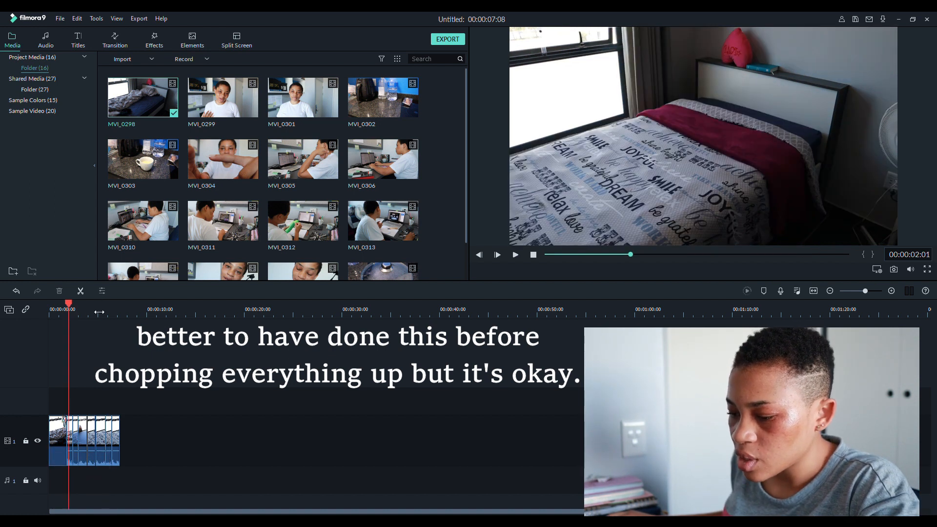
drag(99, 312, 146, 315)
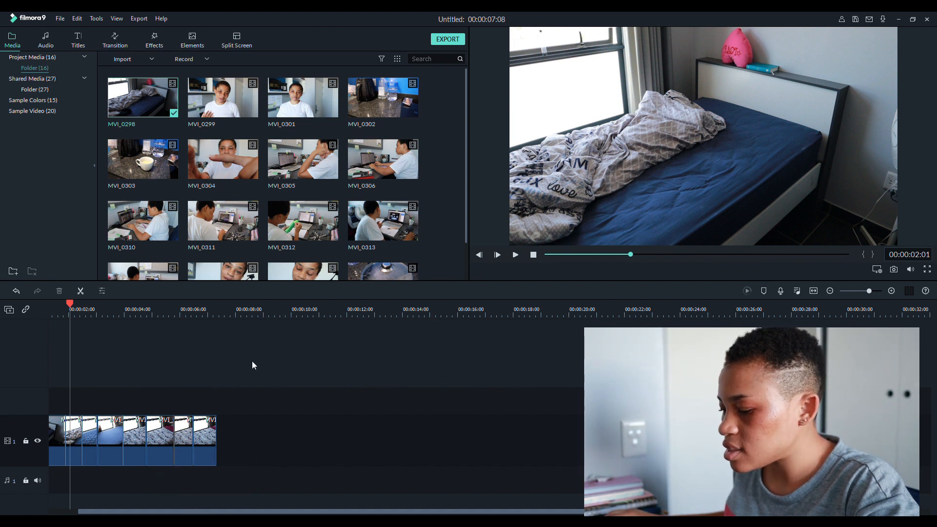
- Play the sequence from the beginning, split the first piece at 00:00:01:11, and delete the part before the cut
drag(363, 513, 226, 494)
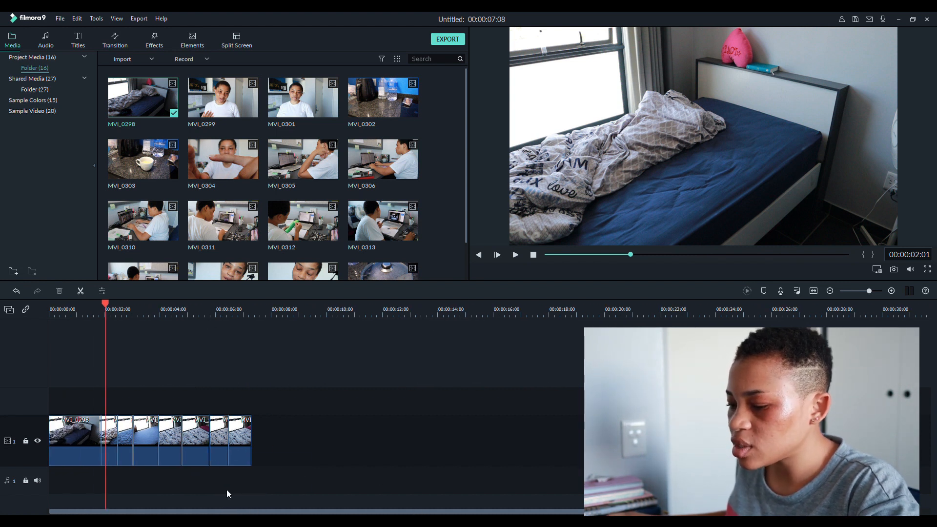
click(54, 309)
key(space)
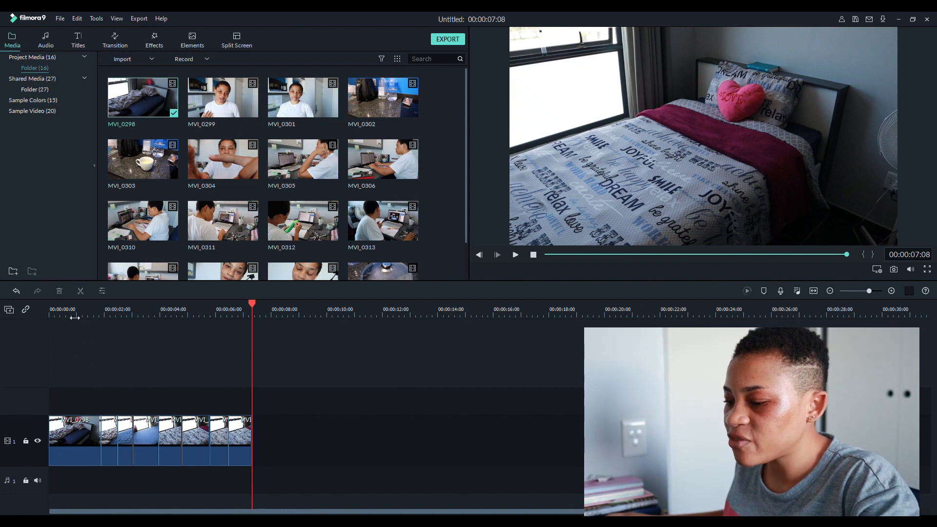
click(54, 312)
key(space)
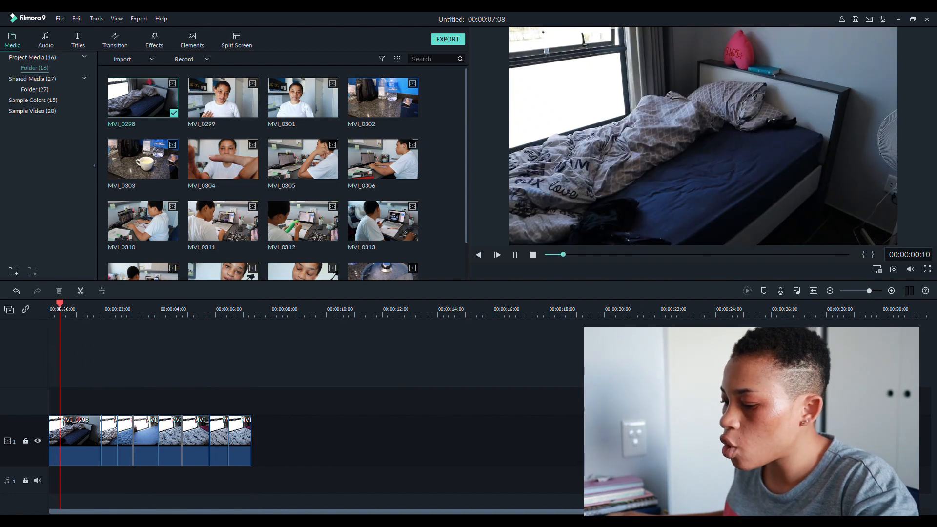
key(space)
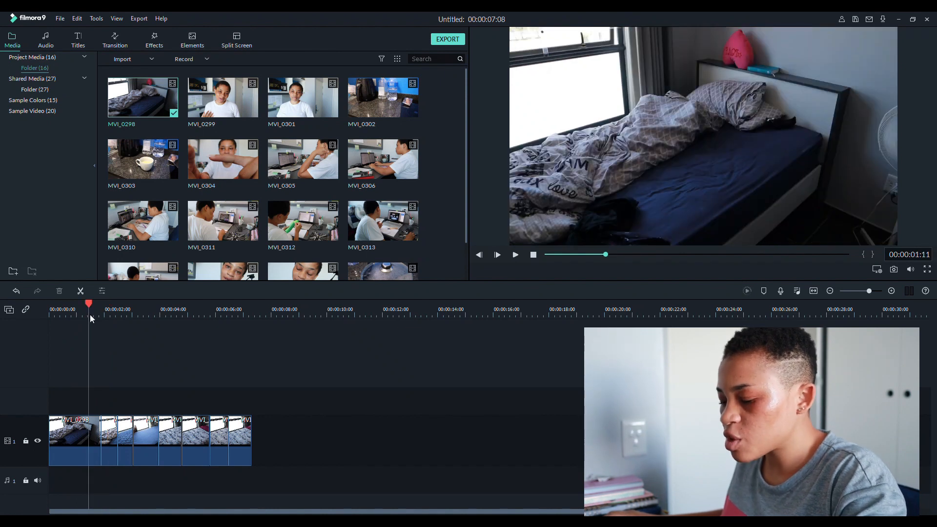
key(ctrl+b)
click(78, 427)
key(Delete)
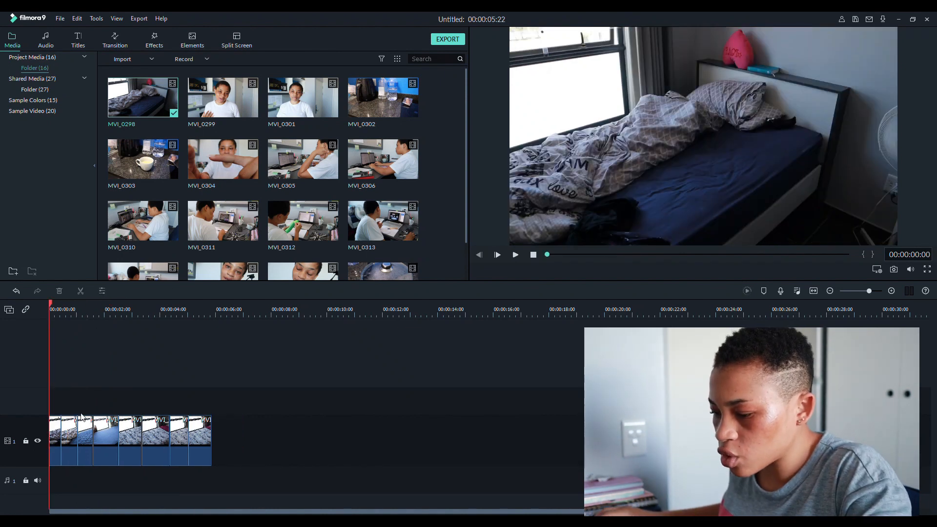
- Split the sequence at 00:00:04:00, delete the short remainder of that piece after the cut, and play the result back
key(space)
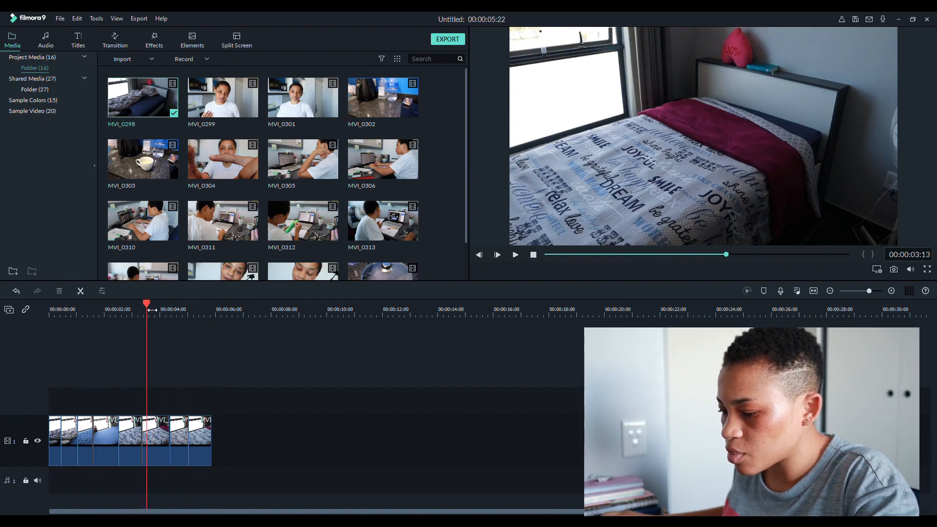
key(space)
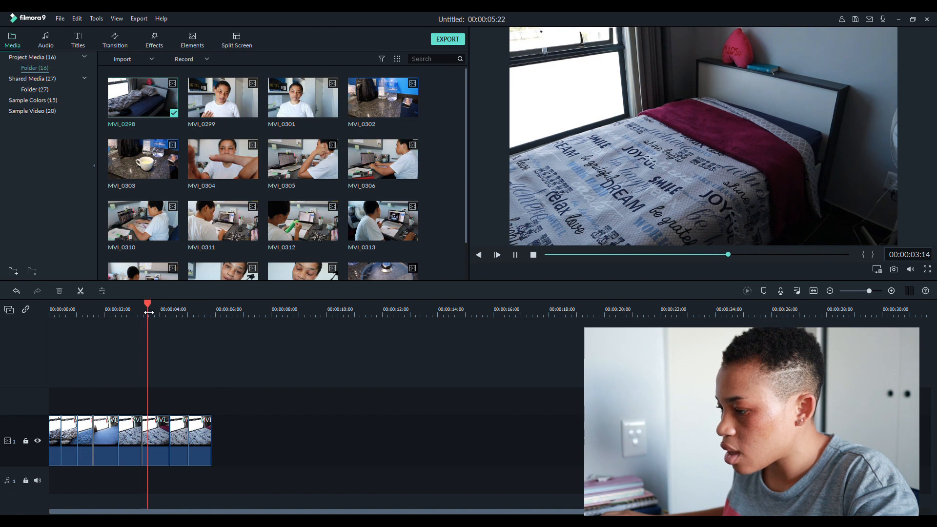
key(space)
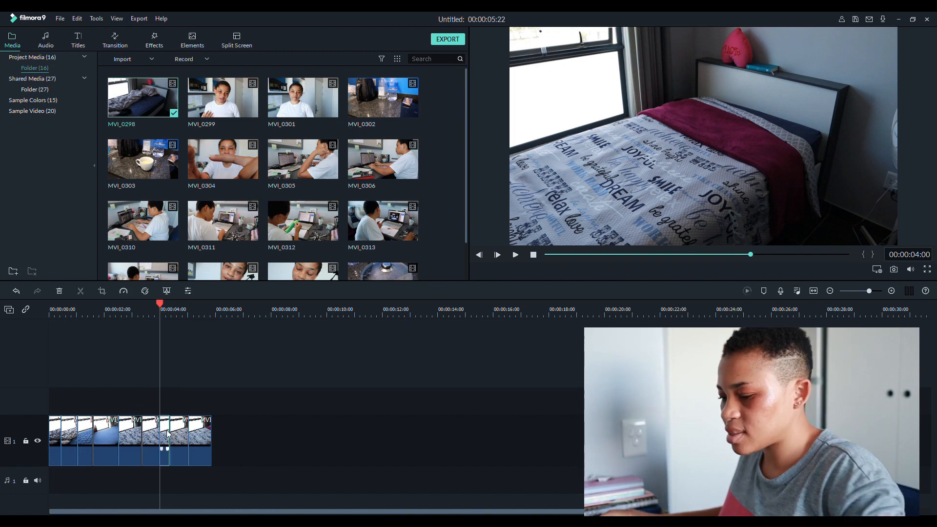
key(Delete)
click(52, 309)
key(space)
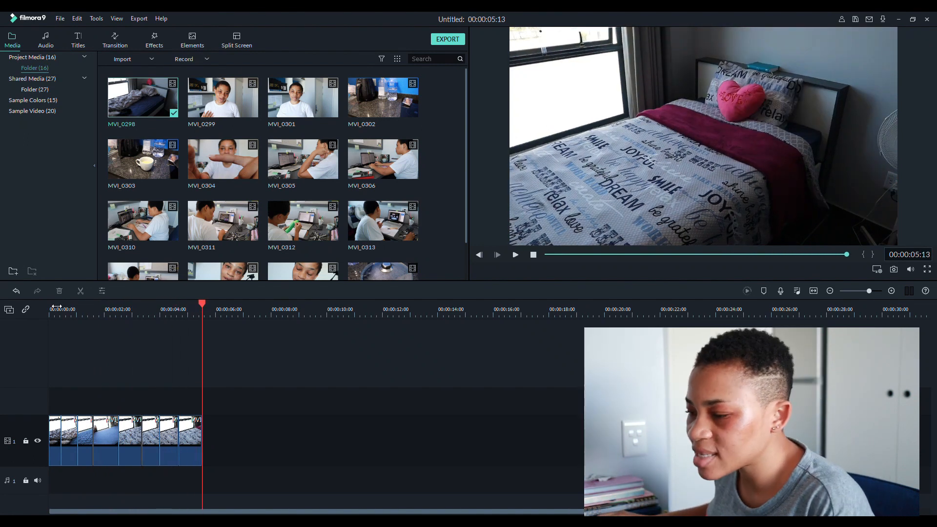
- Add clip MVI_0299 to the first video track directly after the bed-making sequence, at 00:00:05:13
click(239, 96)
drag(288, 294, 211, 432)
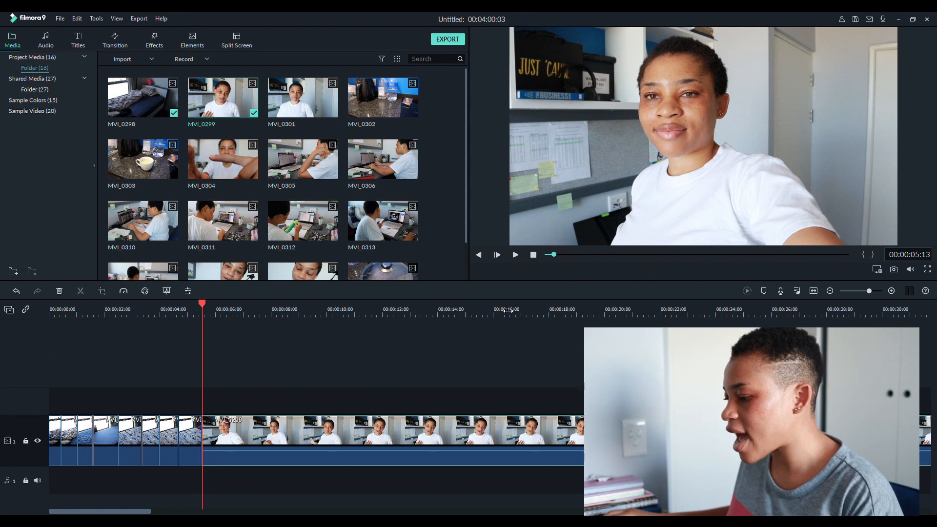
drag(526, 312, 112, 320)
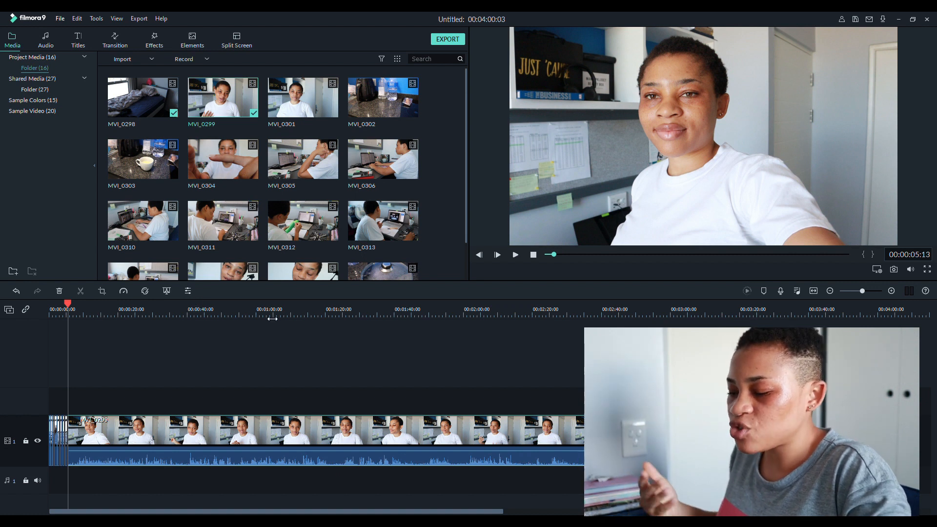
- Play MVI_0299 from its start and sample it at several points along its length to review what was said
key(space)
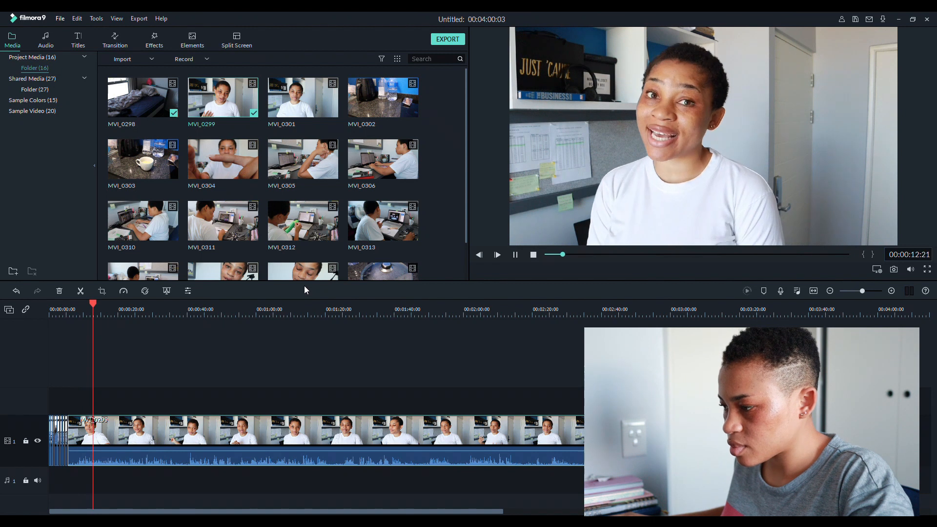
key(space)
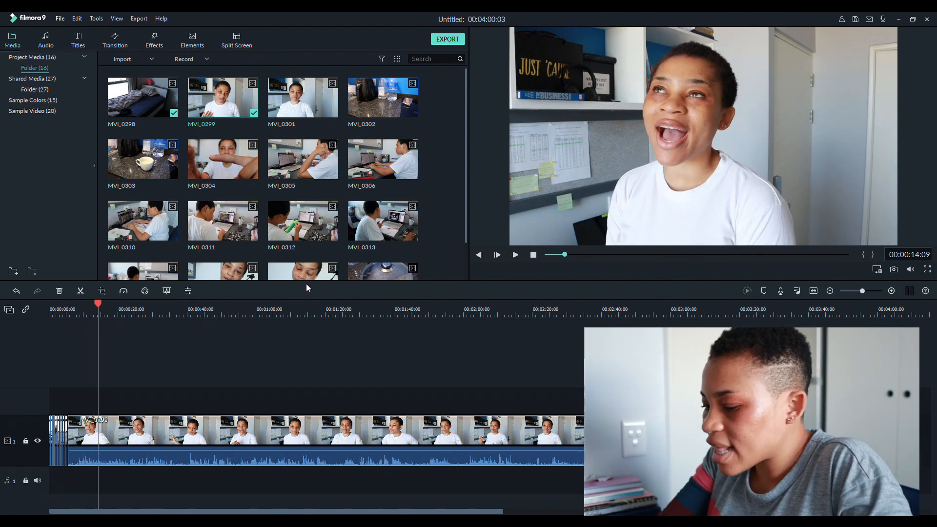
click(174, 464)
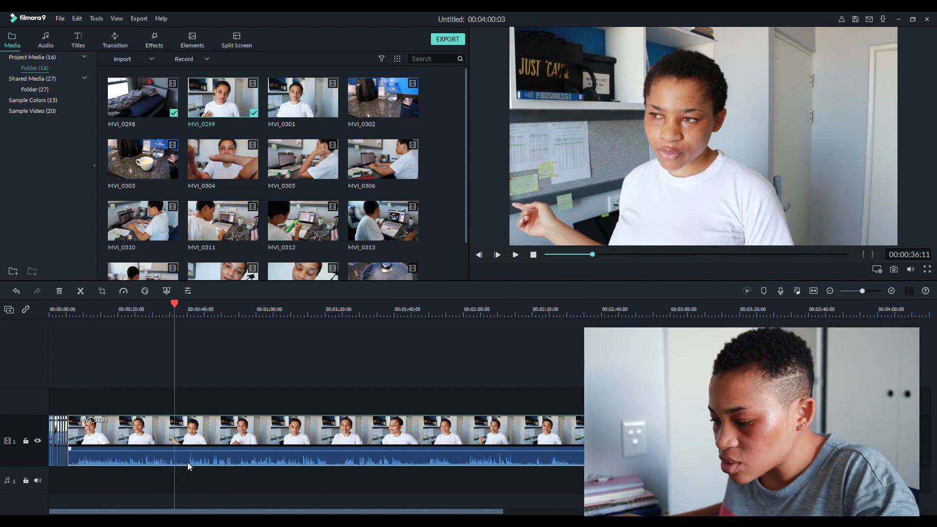
key(space)
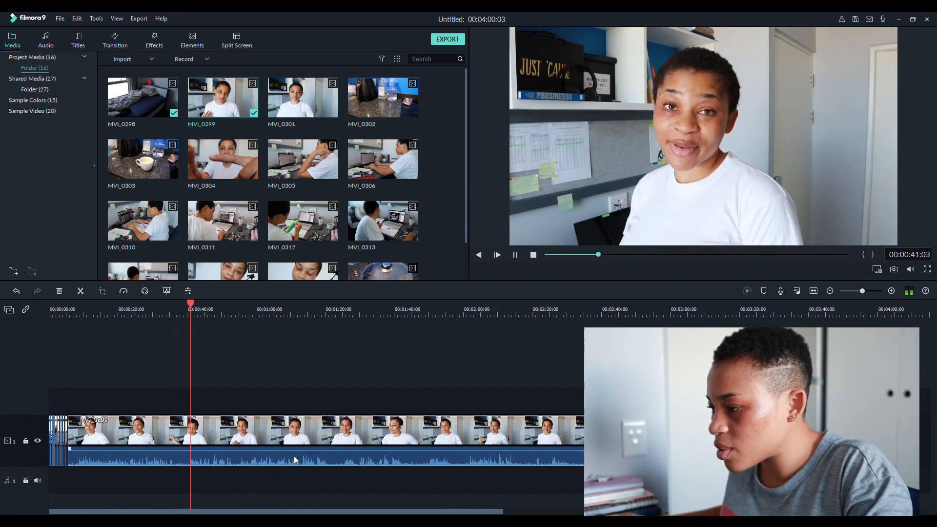
click(332, 312)
key(space)
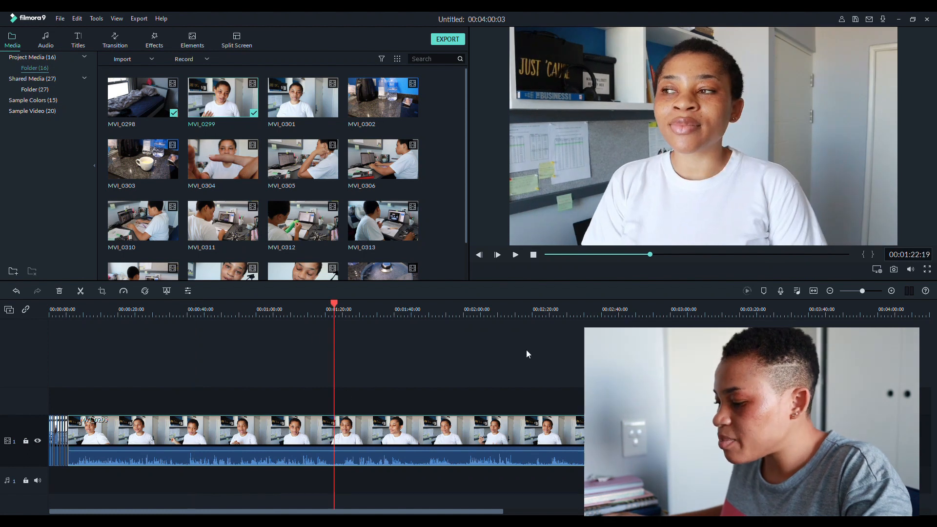
click(520, 315)
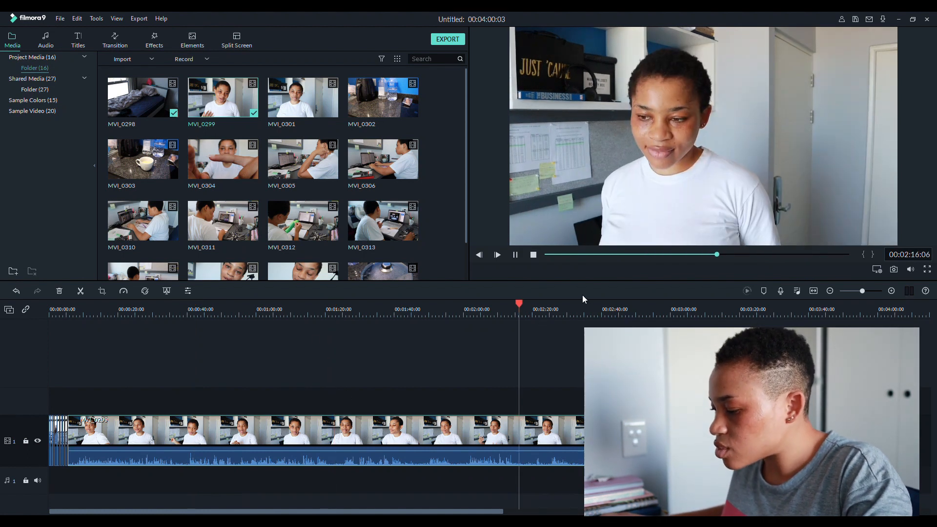
click(588, 314)
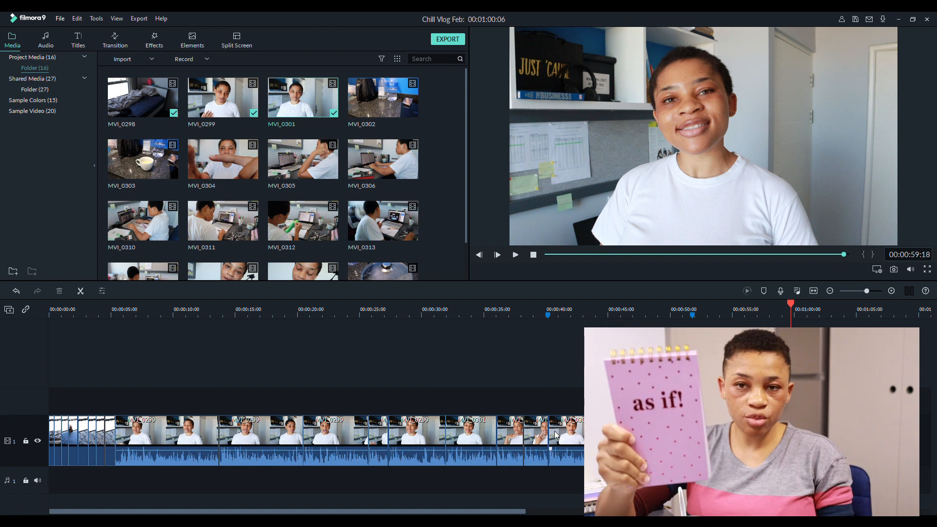
- Skim the shortened talking sequence and move the two MVI_0301 pieces between the timeline markers up to the second video track
click(122, 307)
drag(162, 307, 645, 312)
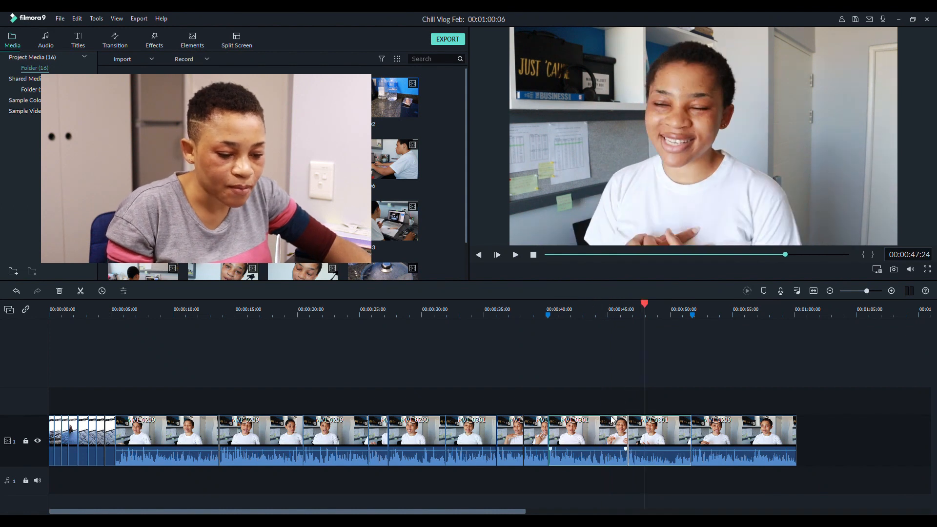
drag(611, 434, 608, 405)
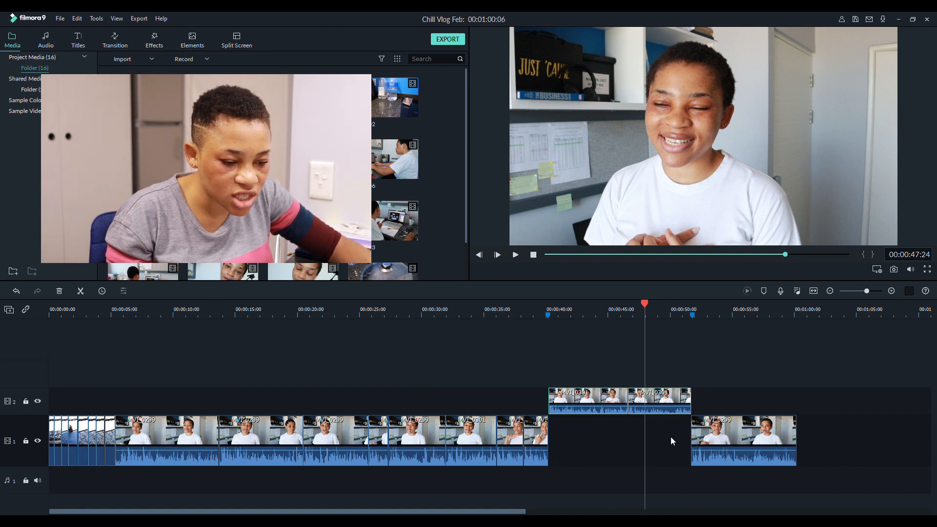
- Try the White sample color on the second video track above the MVI_0299 pieces, and delete it
click(33, 100)
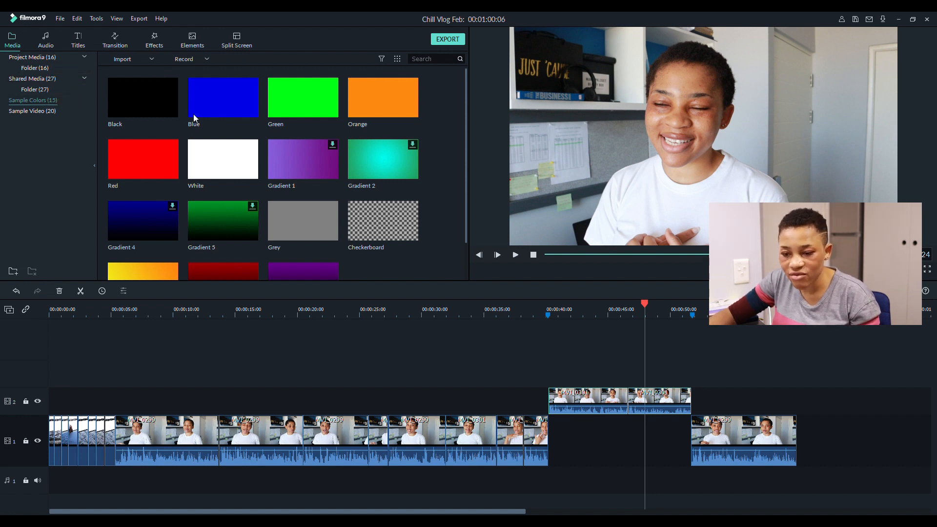
scroll(271, 116, down, 1)
scroll(271, 116, up, 1)
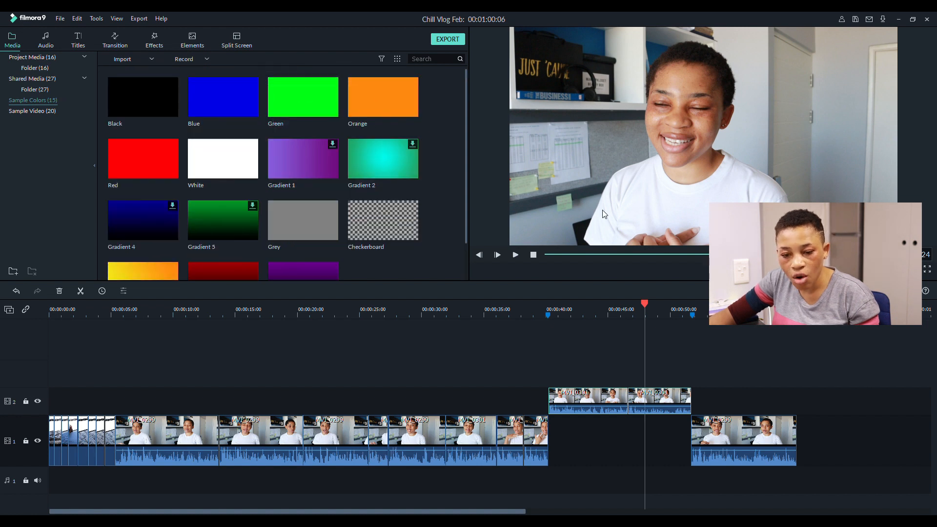
drag(480, 264, 330, 401)
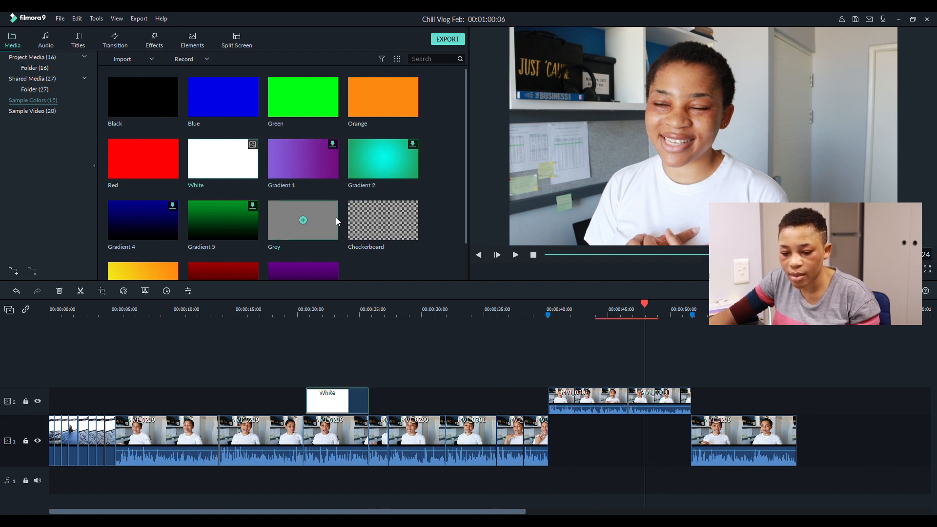
key(Delete)
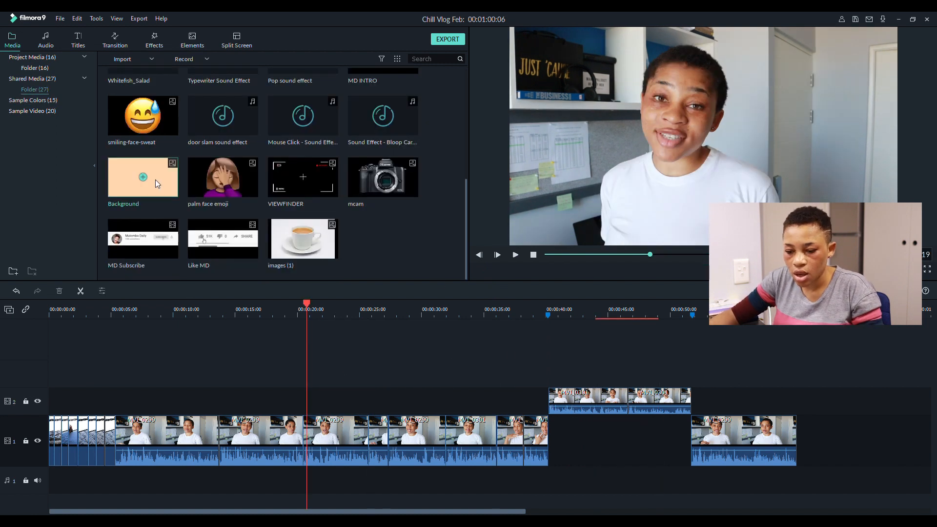
- Place the shared Background image in the gap under the two MVI_0301 pieces and extend it to the next MVI_0299 piece
drag(553, 402, 558, 424)
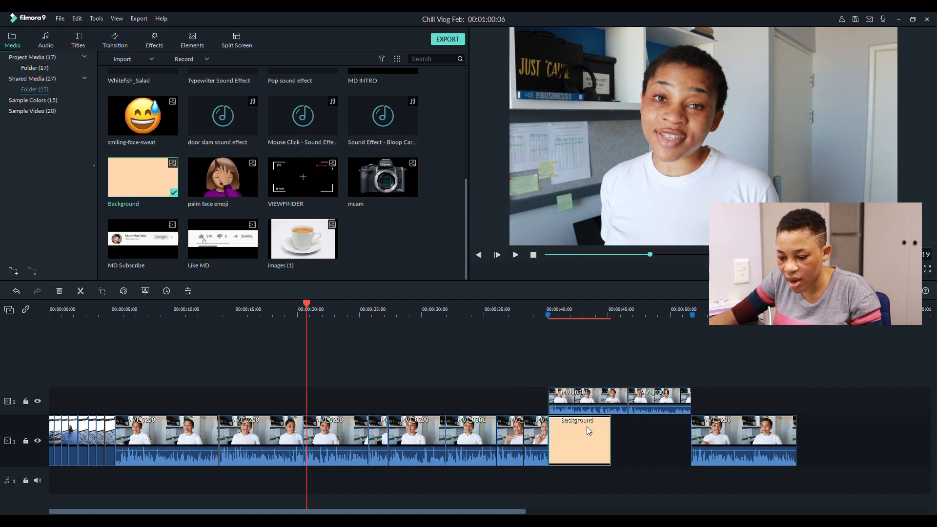
drag(611, 434, 695, 431)
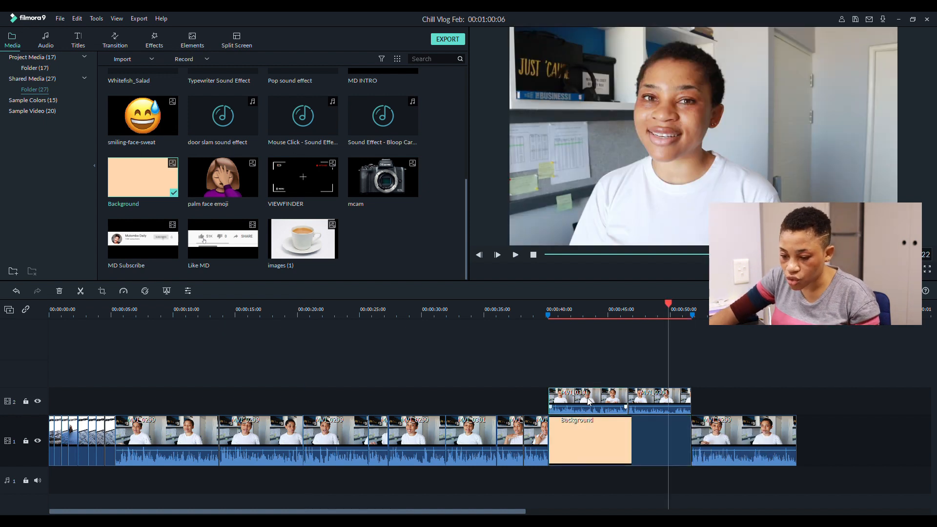
- Shrink the second MVI_0301 piece in the preview and center it so the Background image forms an even border
click(552, 52)
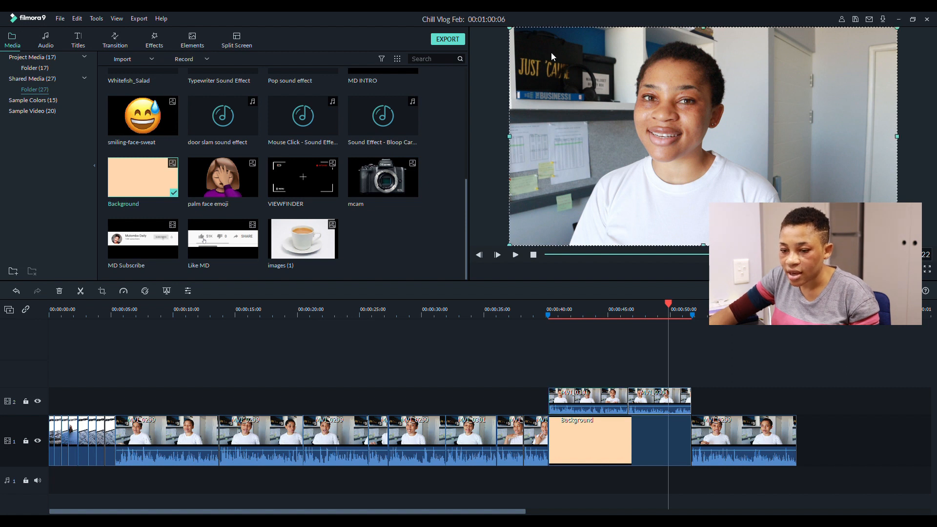
drag(514, 34, 570, 61)
drag(636, 142, 605, 124)
drag(544, 47, 553, 52)
drag(593, 82, 590, 80)
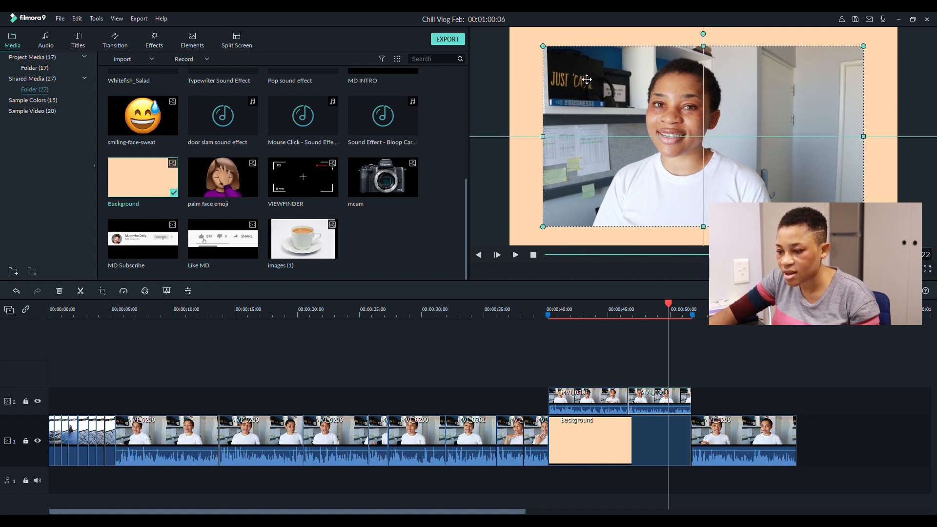
- Copy the second MVI_0301 piece's effects onto the first MVI_0301 piece and play the framed section back
click(603, 312)
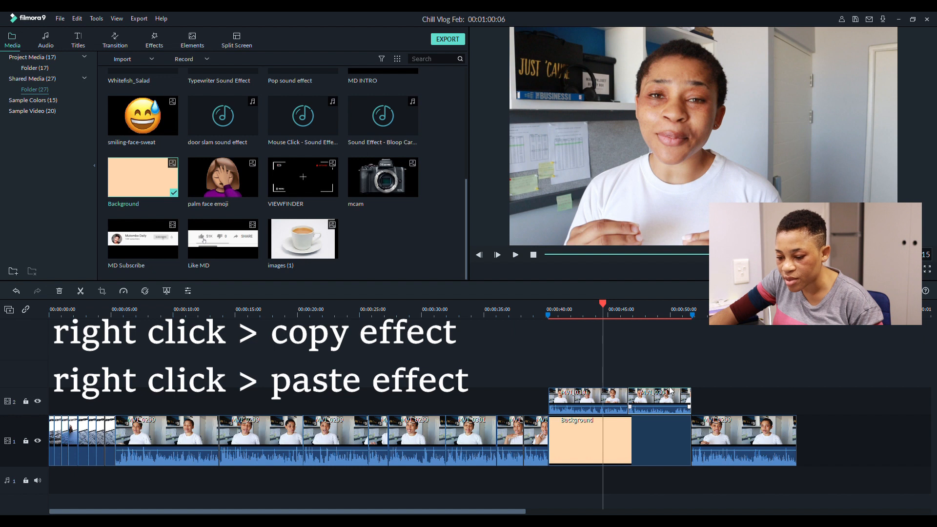
click(607, 397)
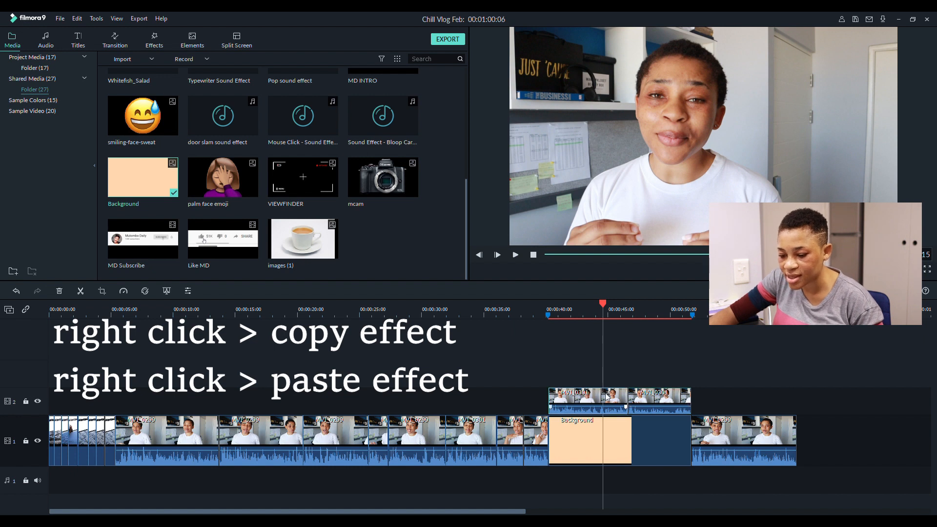
click(630, 379)
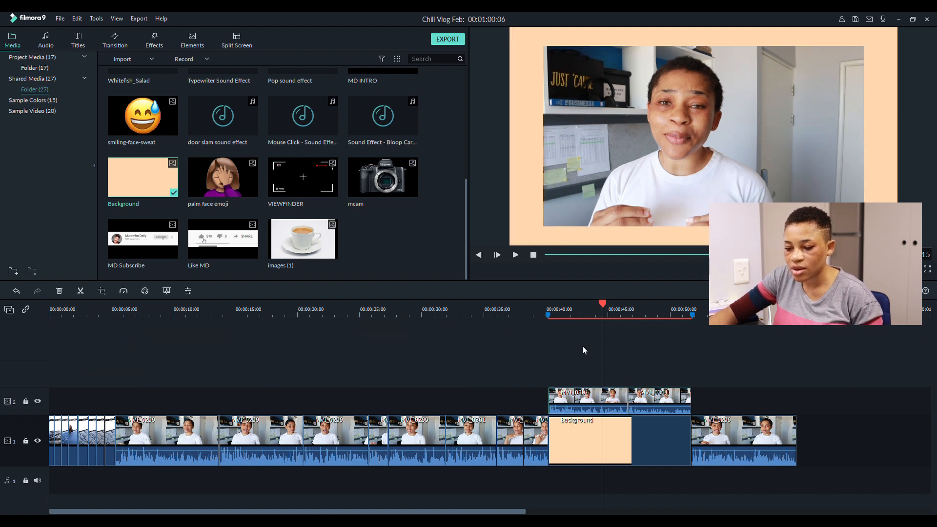
click(538, 316)
key(space)
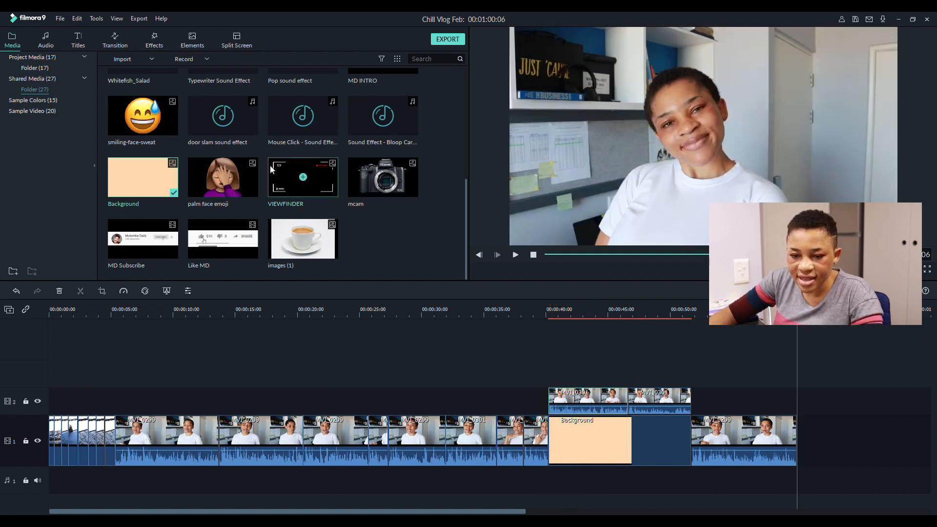
- Add clip MVI_0302 from the project media to the end of the first video track
scroll(293, 185, up, 5)
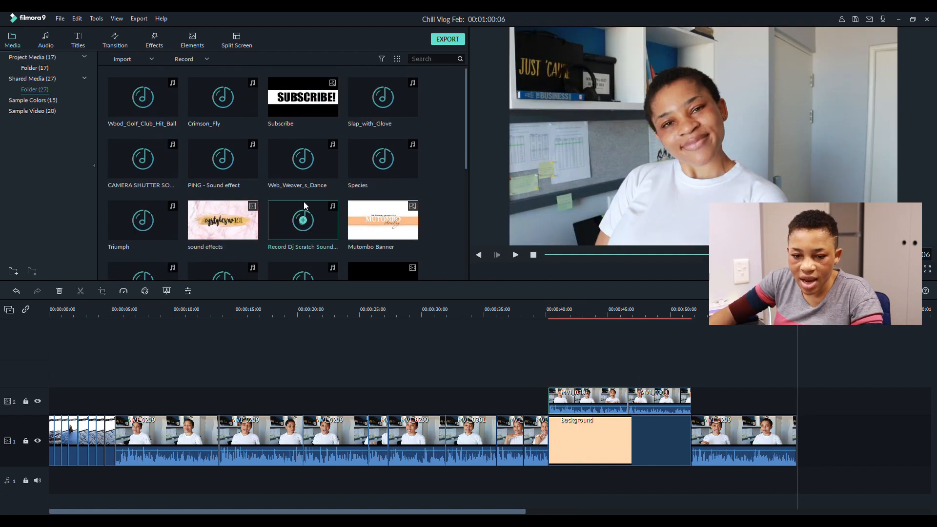
click(64, 57)
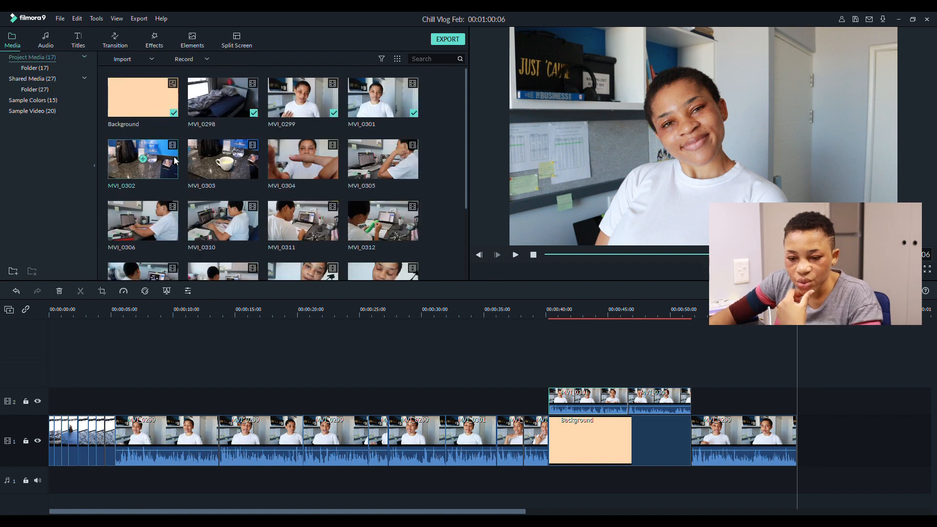
drag(481, 209, 804, 434)
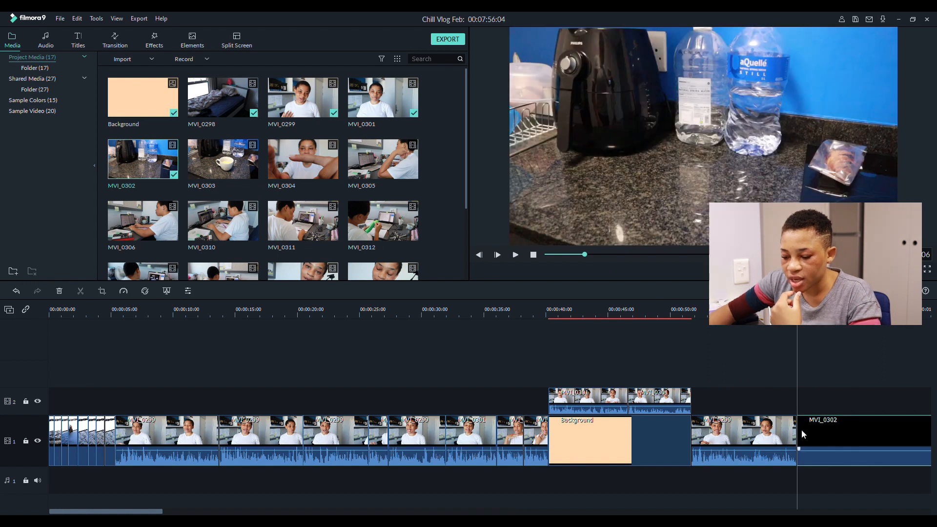
- Find where the cup enters MVI_0302, split the clip at 00:01:19:11, and delete the part before the cut
drag(452, 316, 157, 338)
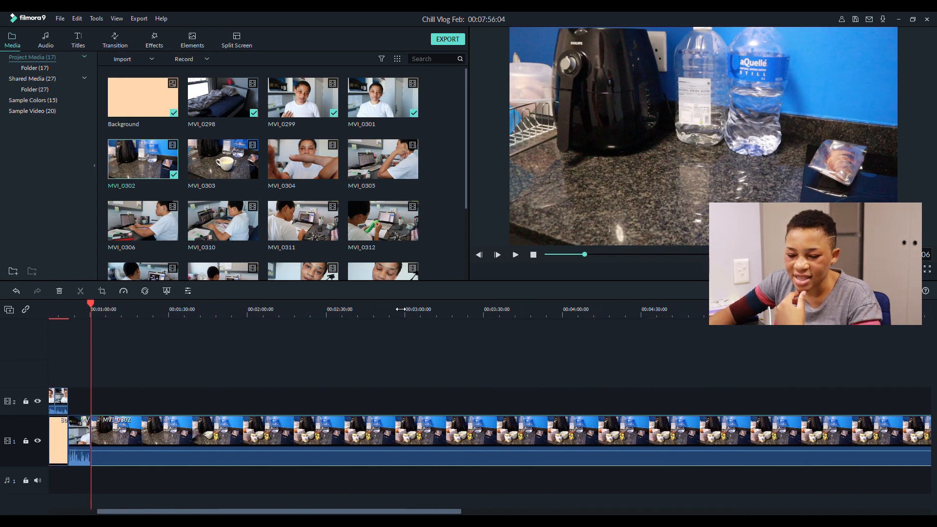
drag(403, 312, 356, 319)
click(135, 314)
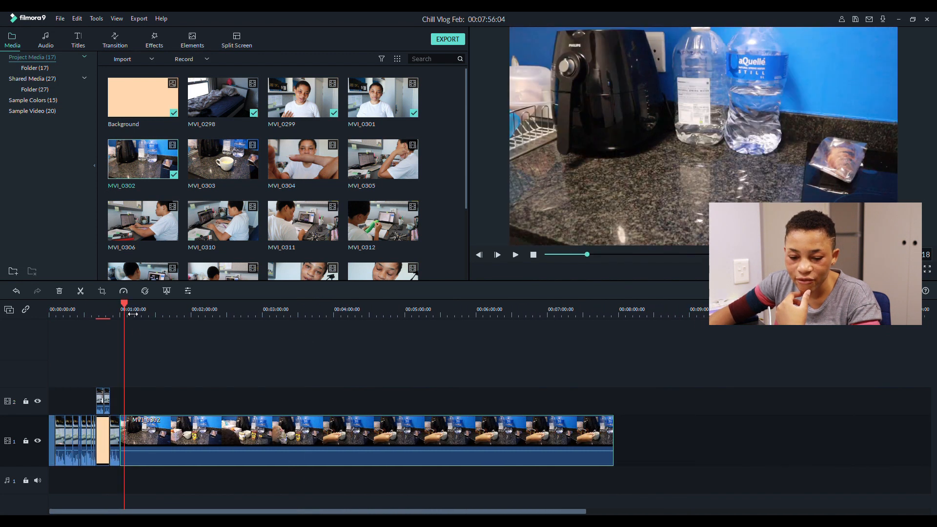
drag(141, 311, 123, 345)
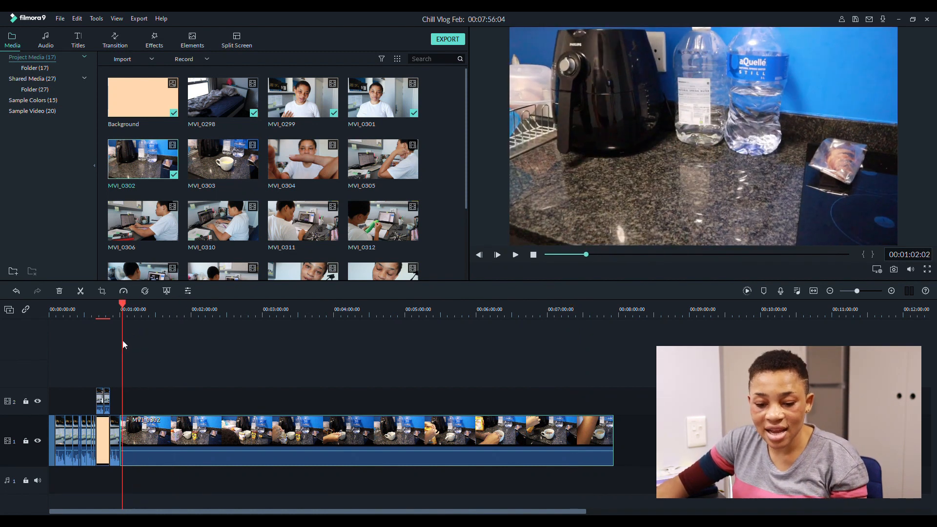
drag(154, 308, 141, 308)
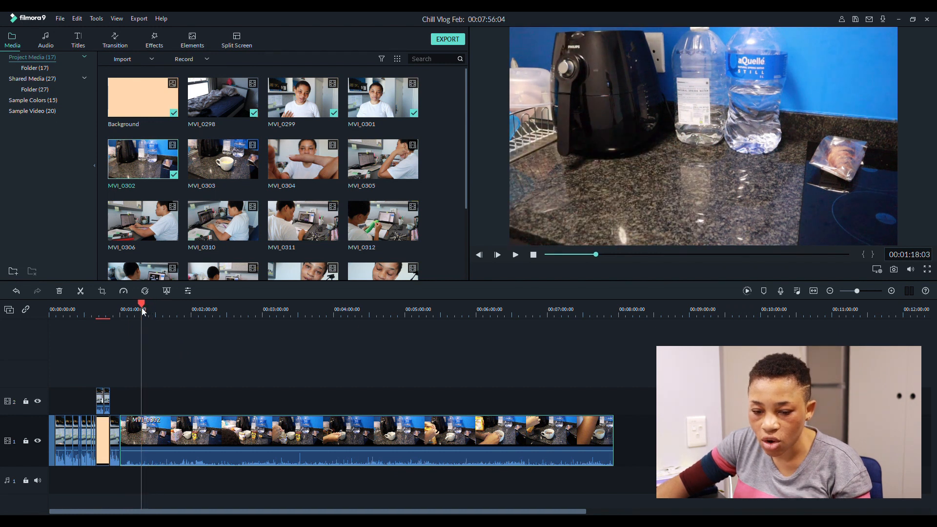
scroll(141, 301, up, 3)
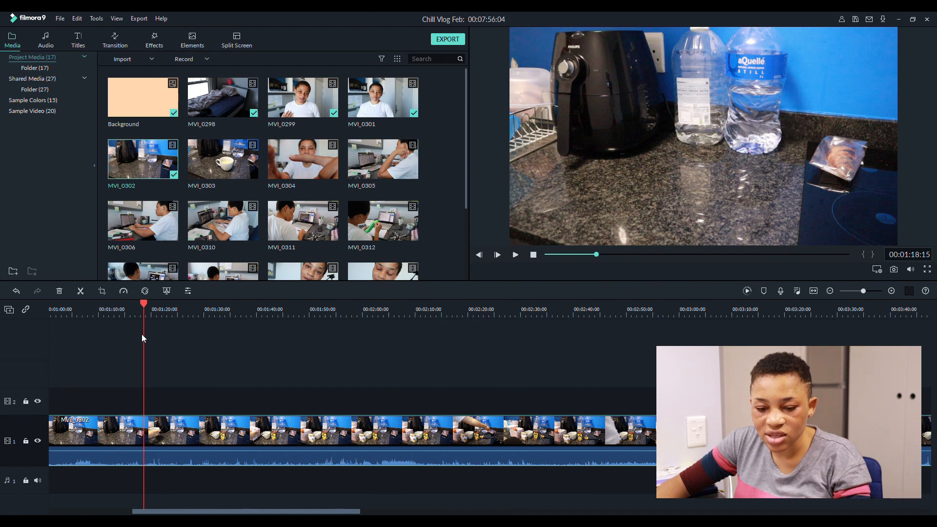
click(146, 305)
mouse_move(148, 298)
mouse_down()
mouse_move(479, 305)
mouse_move(174, 315)
mouse_move(143, 308)
mouse_move(150, 312)
mouse_up()
key(ctrl+b)
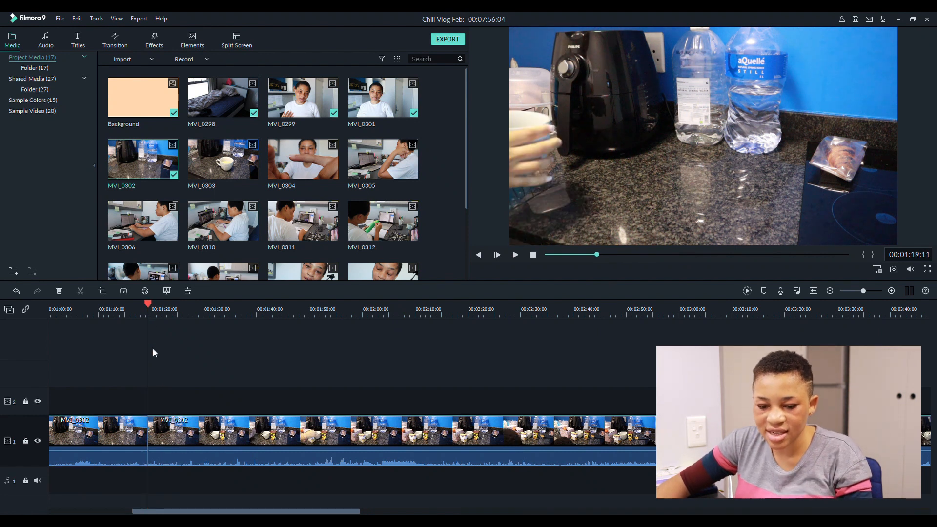
scroll(235, 410, up, 3)
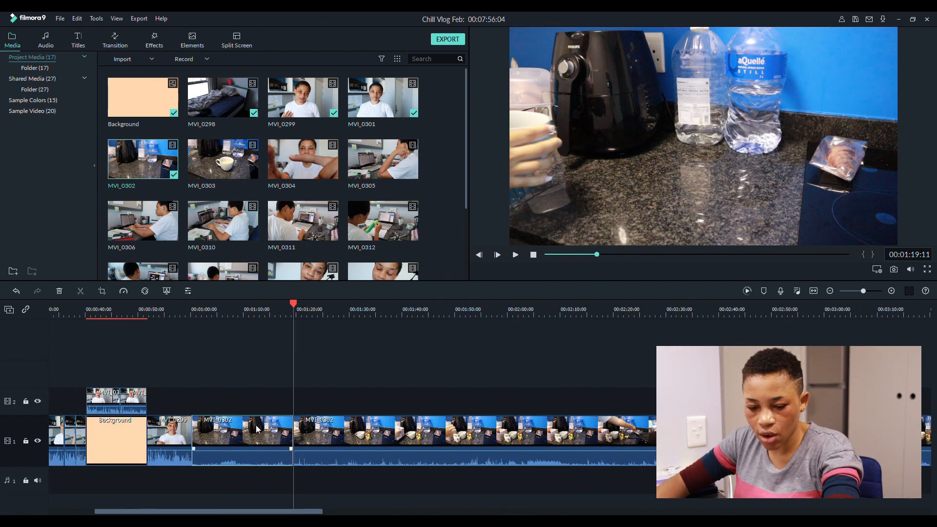
key(Delete)
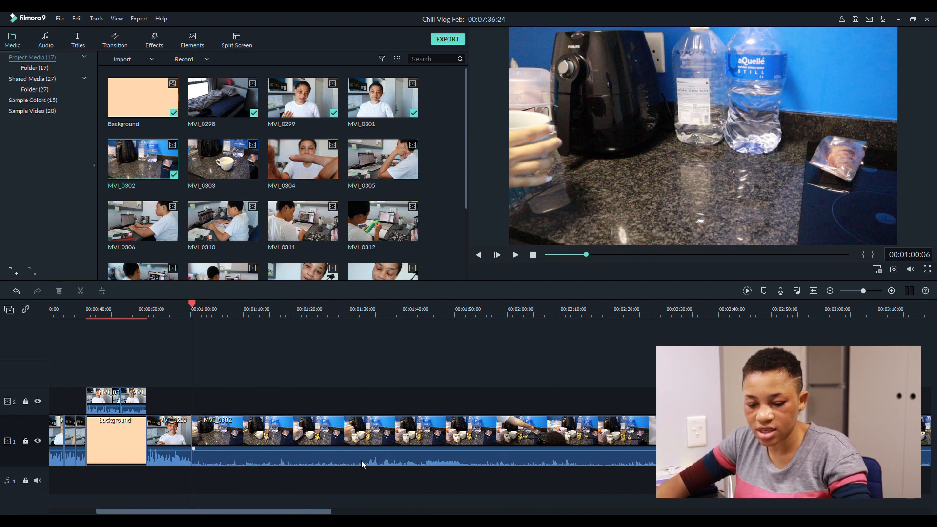
- Play MVI_0302 until the cup stands on the counter and split the clip at 00:01:03:03
key(space)
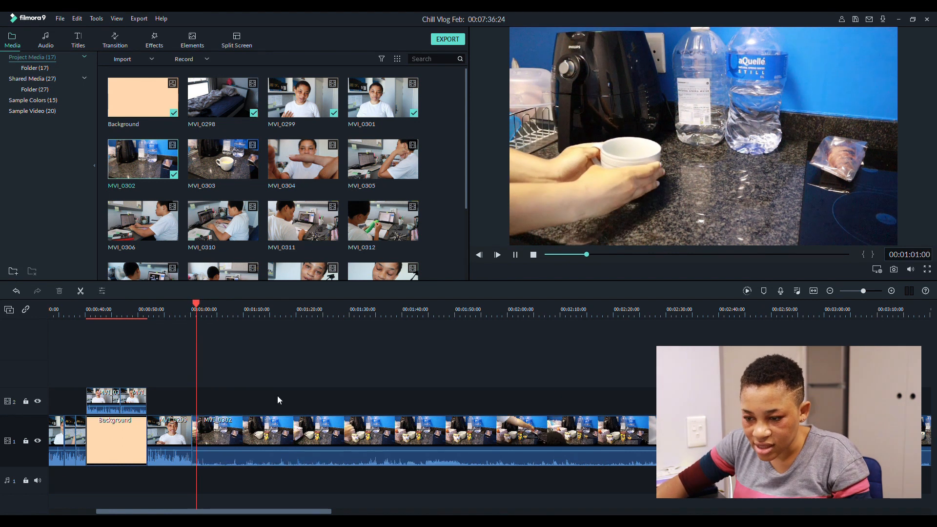
key(space)
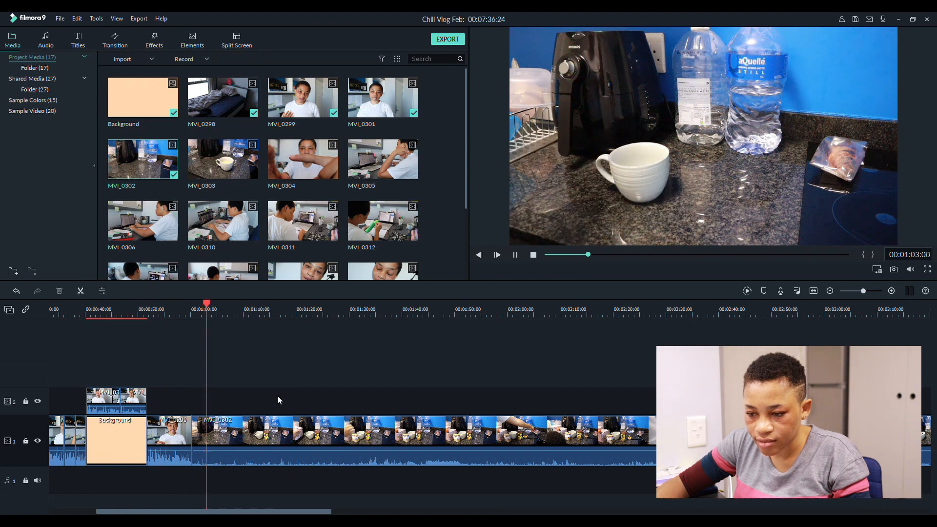
key(ctrl+b)
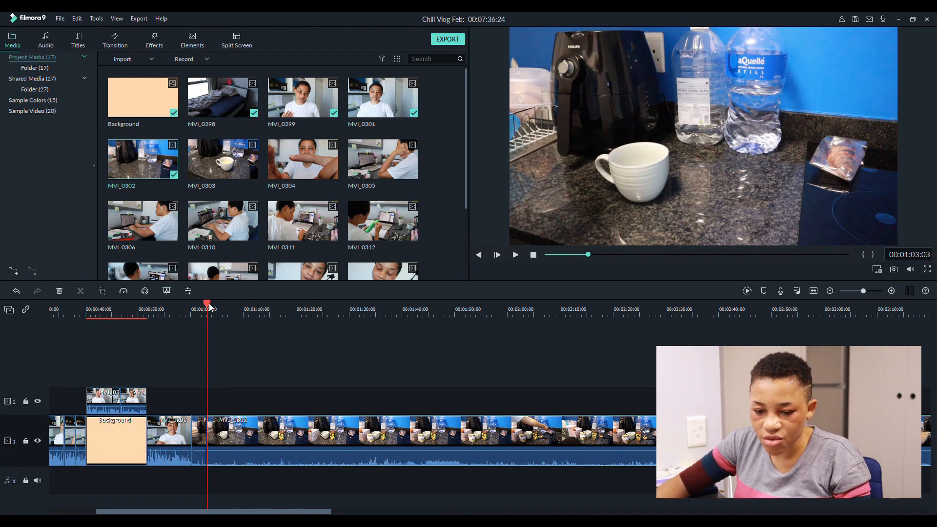
- Find where the hand reaches in over the cup in MVI_0302, split at 00:01:07:13, and delete the piece before the cut
drag(207, 306, 230, 305)
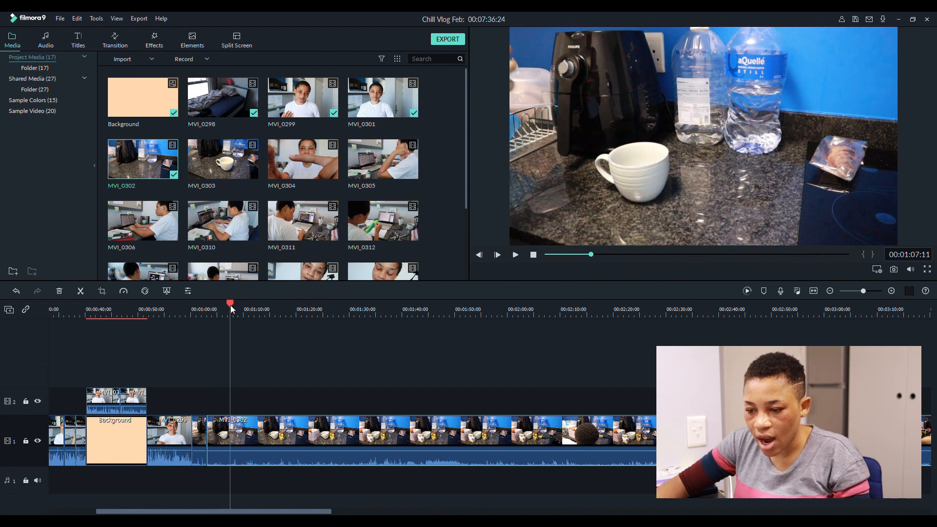
click(230, 305)
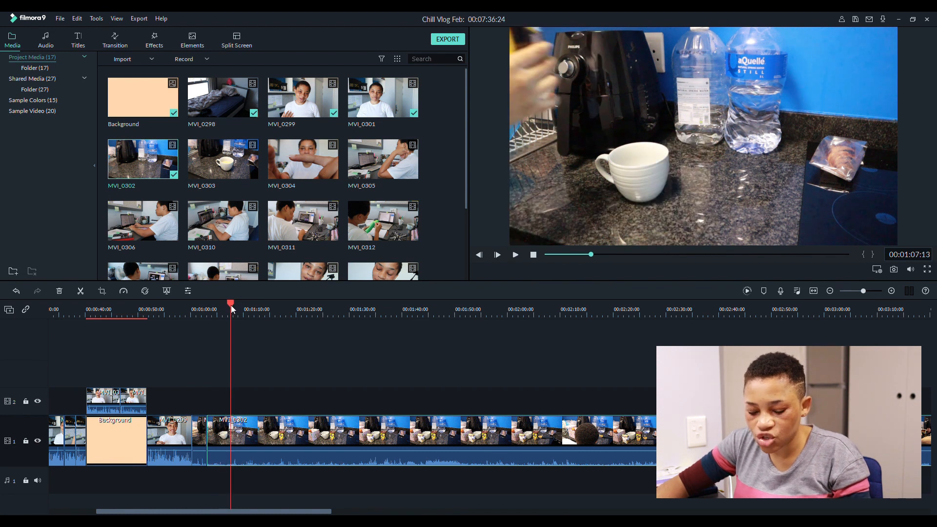
key(ctrl+b)
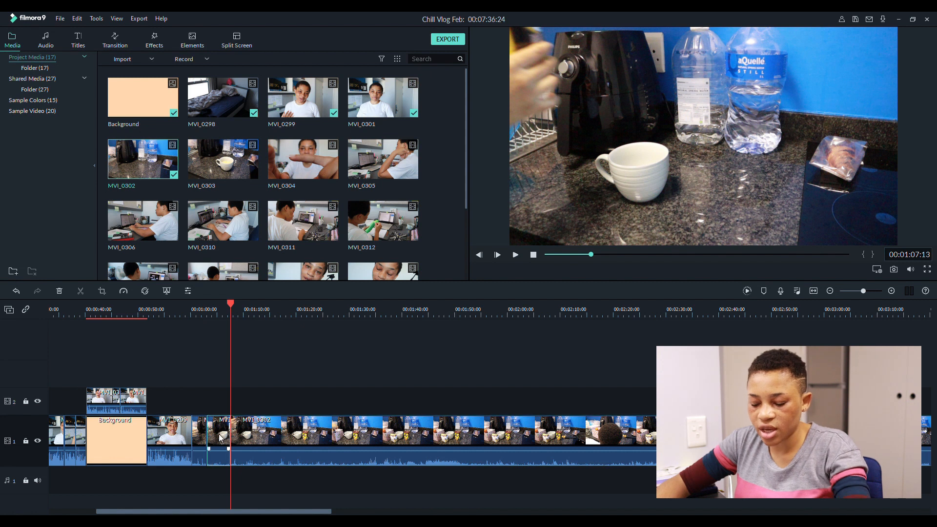
key(Delete)
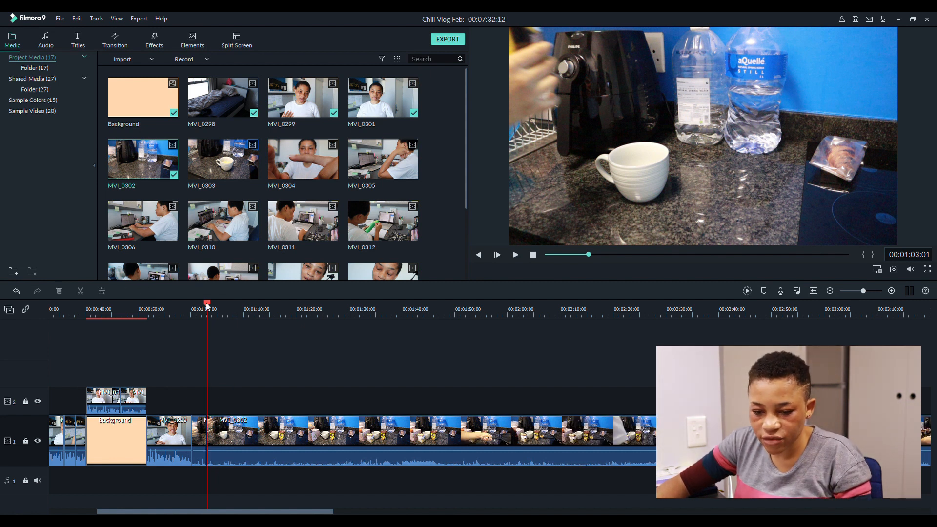
- Find where the creamer is brought in, split MVI_0302 at 00:01:22:24, and delete the piece before the cut
drag(207, 303, 312, 325)
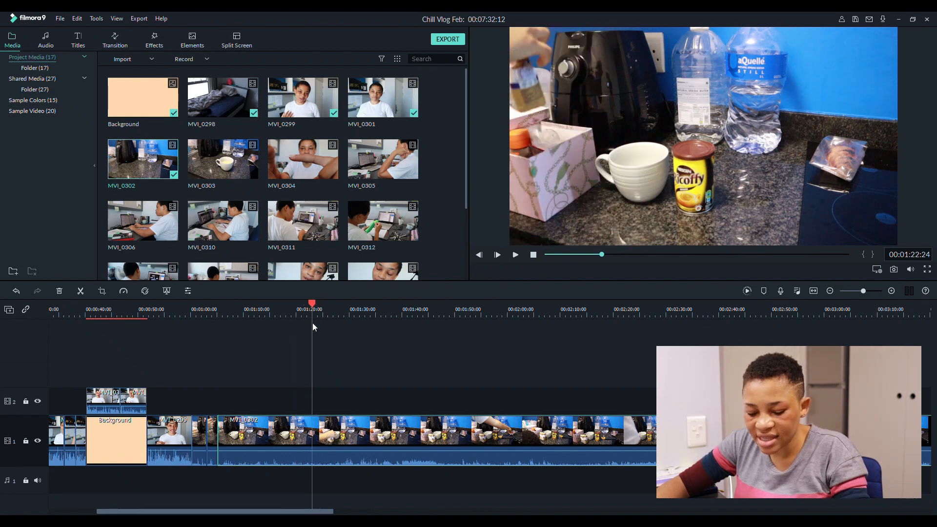
key(ctrl+b)
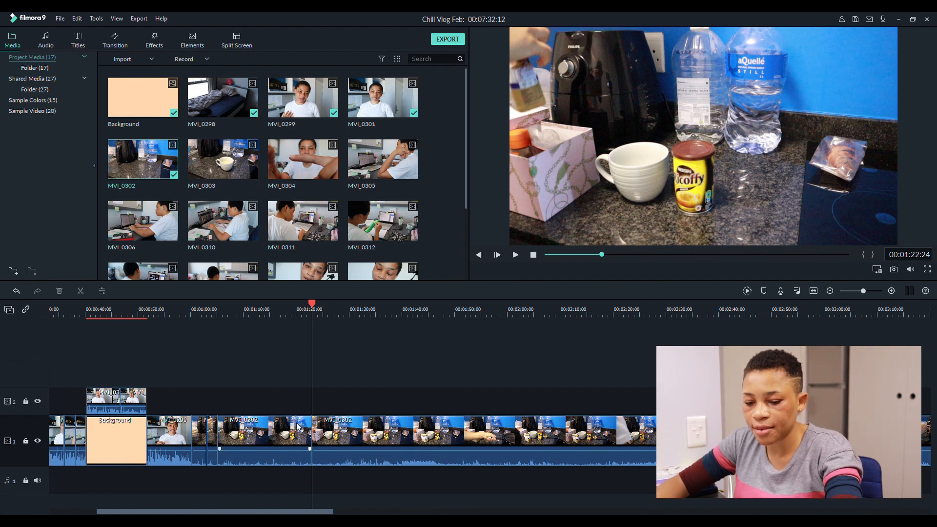
click(299, 428)
key(Delete)
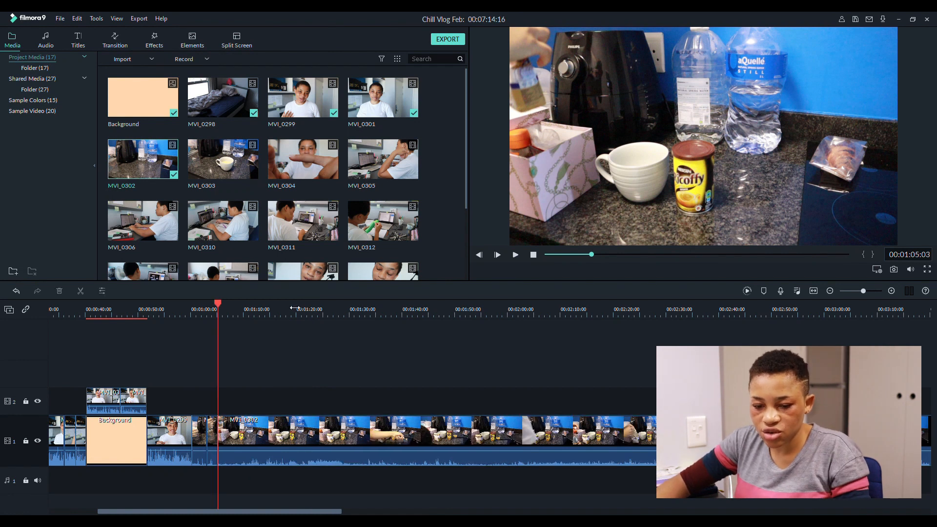
- Split MVI_0302 at 00:01:07:11 with the creamer beside the cup and scan the rest of the clip for the coffee making
drag(222, 307, 231, 309)
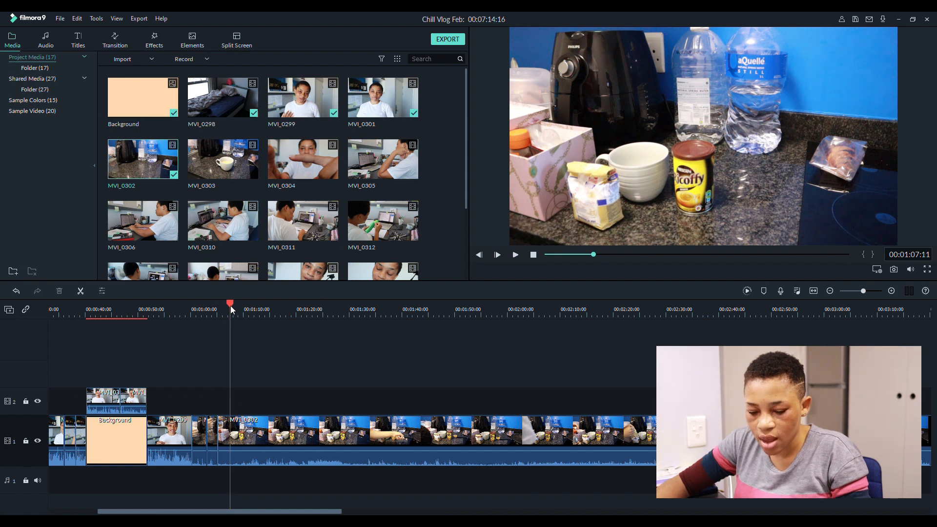
key(ctrl+b)
drag(231, 306, 928, 326)
drag(334, 511, 476, 507)
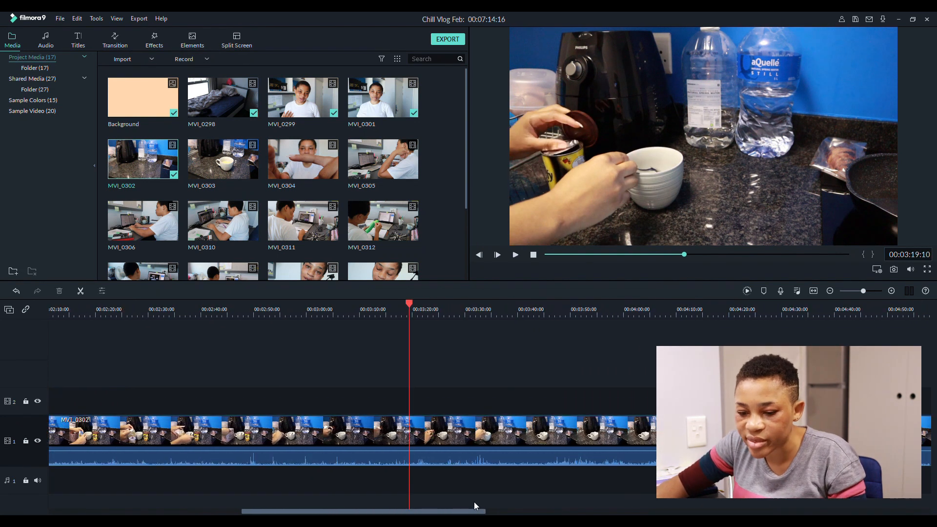
drag(411, 308, 823, 327)
drag(474, 510, 628, 510)
click(753, 329)
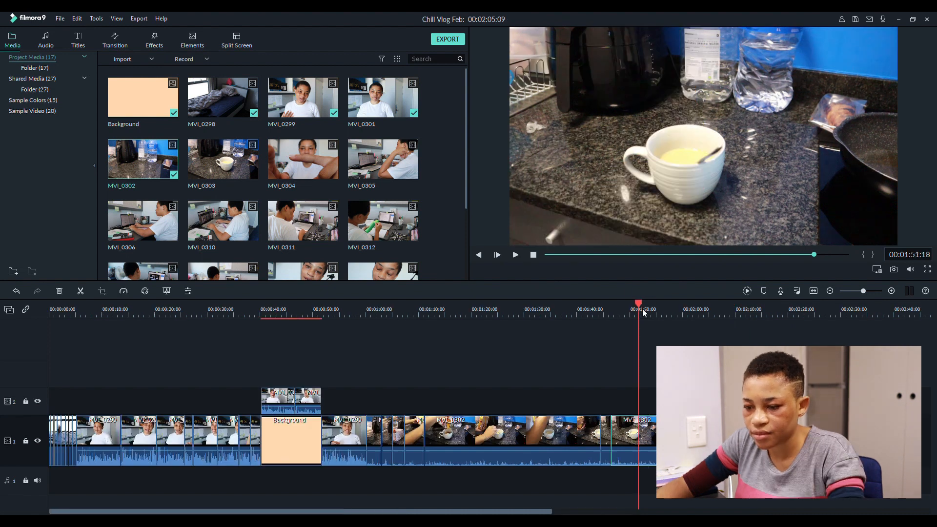
- Check the closing MVI_0302 footage of the finished cup, then delete that piece and the long coffee-mixing piece before it
drag(643, 313, 701, 315)
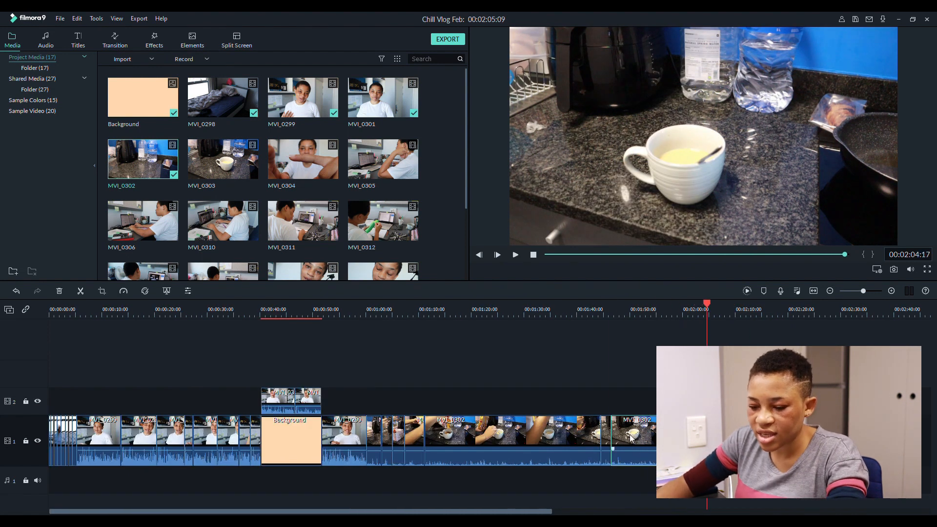
key(Delete)
click(542, 422)
key(Delete)
- Add clip MVI_0303 from the project media to the end of the first video track and scan through its footage
drag(213, 175, 441, 430)
click(445, 310)
click(436, 306)
drag(438, 306, 589, 311)
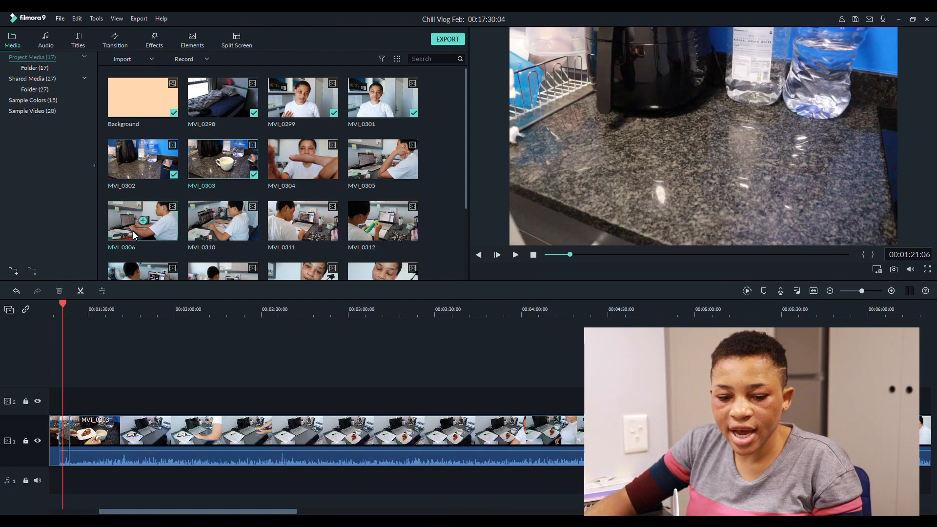
- Find where the plate reaches the desk in MVI_0303, split the clip at 00:02:36:02, and delete the piece before the cut
drag(63, 303, 56, 342)
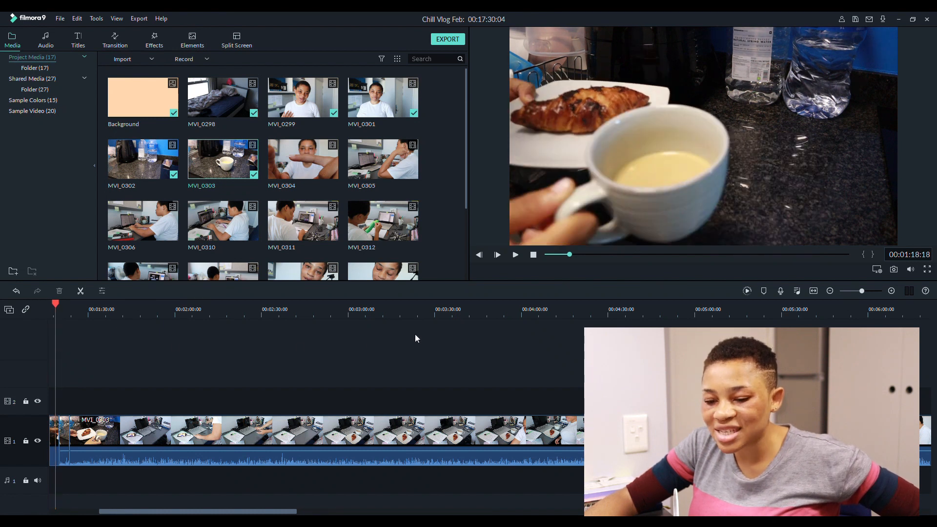
click(375, 311)
drag(330, 307, 279, 316)
key(ctrl+b)
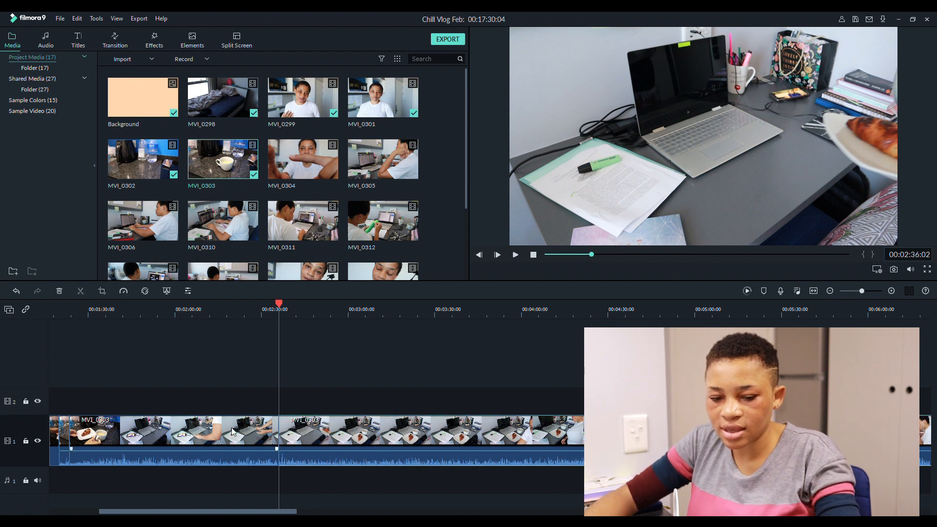
click(213, 440)
key(Delete)
- Play from 00:01:16:15 until the plate and cup stand on the desk and split MVI_0303 at 00:01:25:20
click(50, 302)
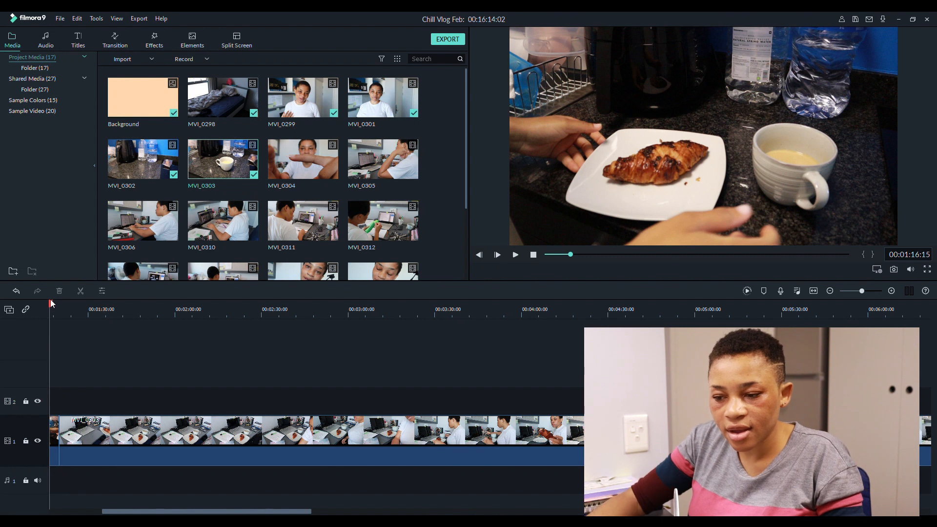
key(space)
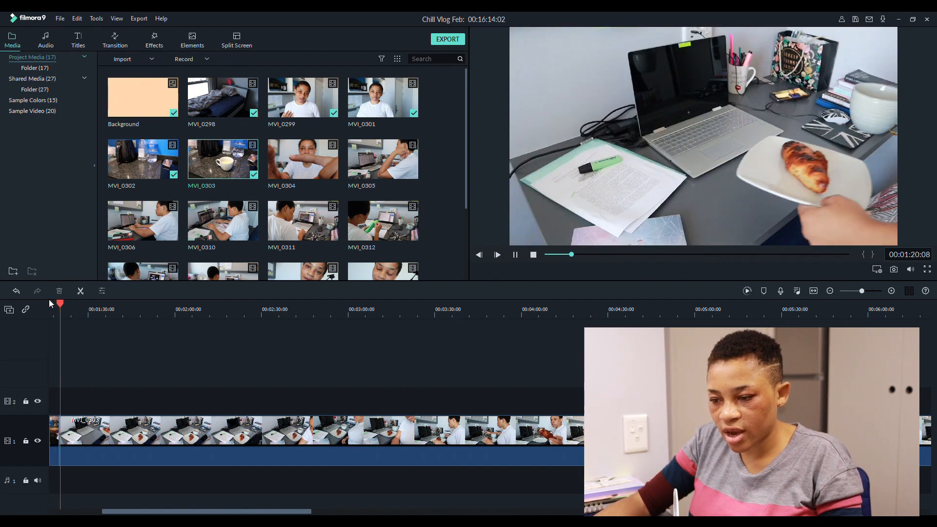
key(space)
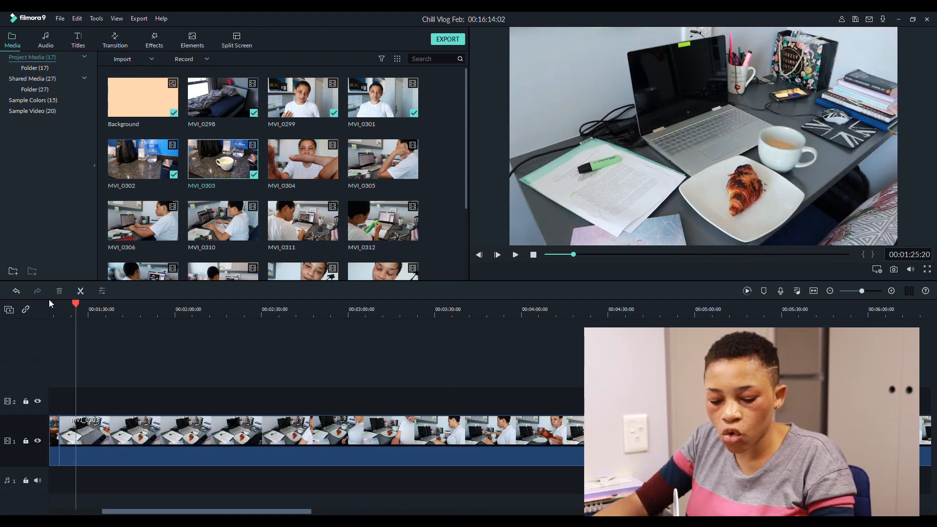
key(ctrl+b)
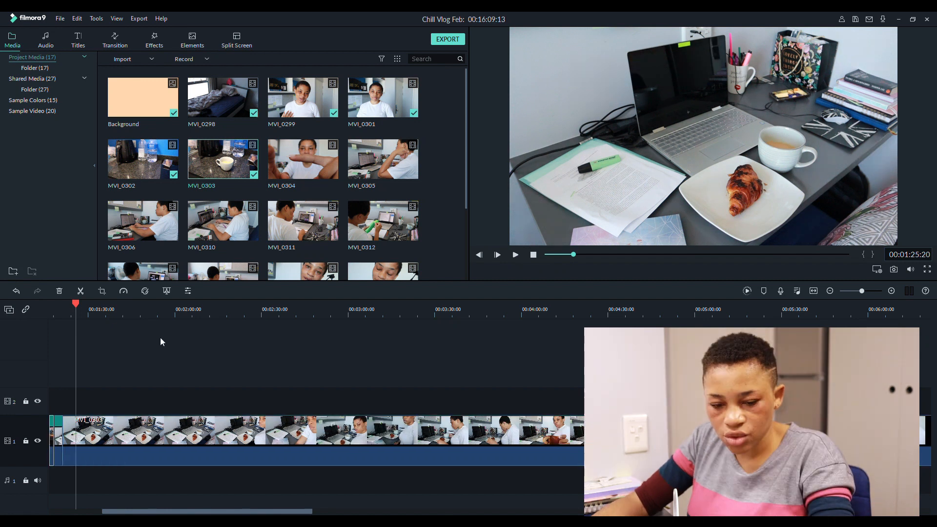
- Play back the trimmed MVI_0303 section from 00:01:16:15 and the whole coffee and breakfast sequence from 00:01:00:06
key(Up)
key(Up)
key(Up)
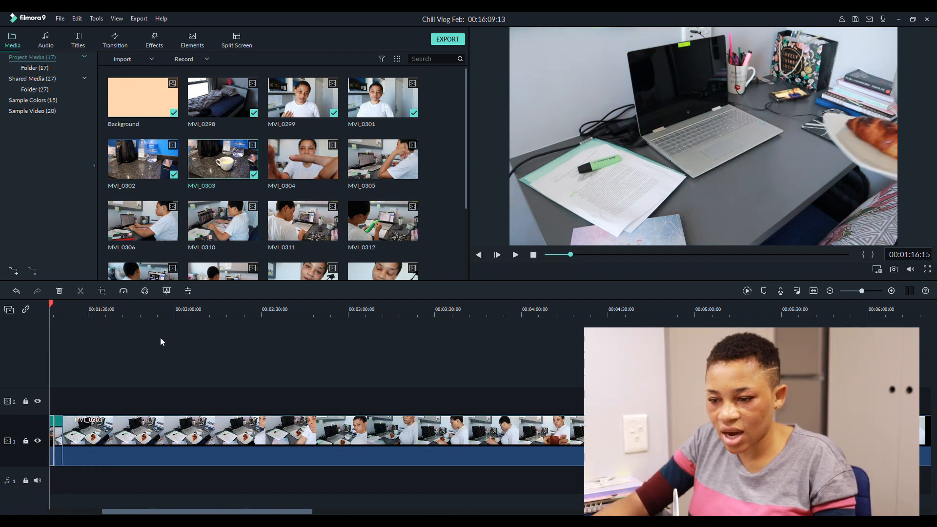
key(space)
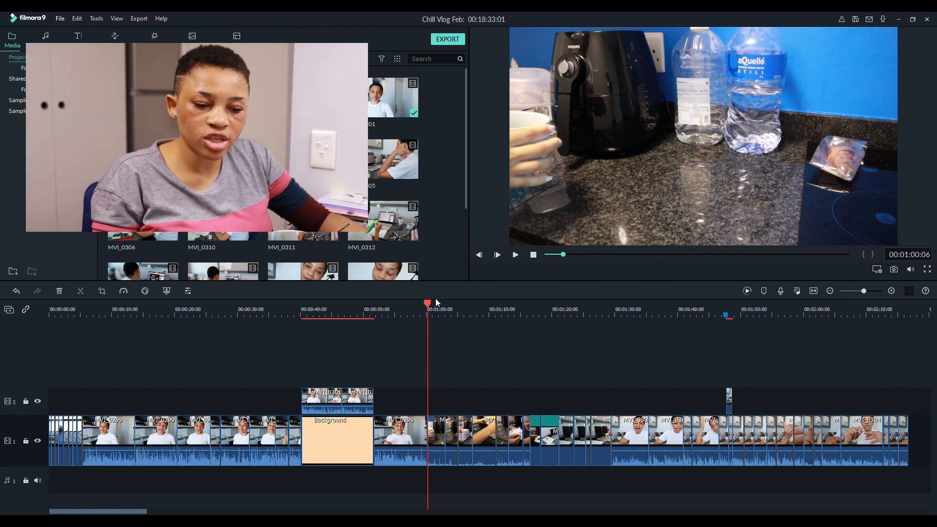
key(space)
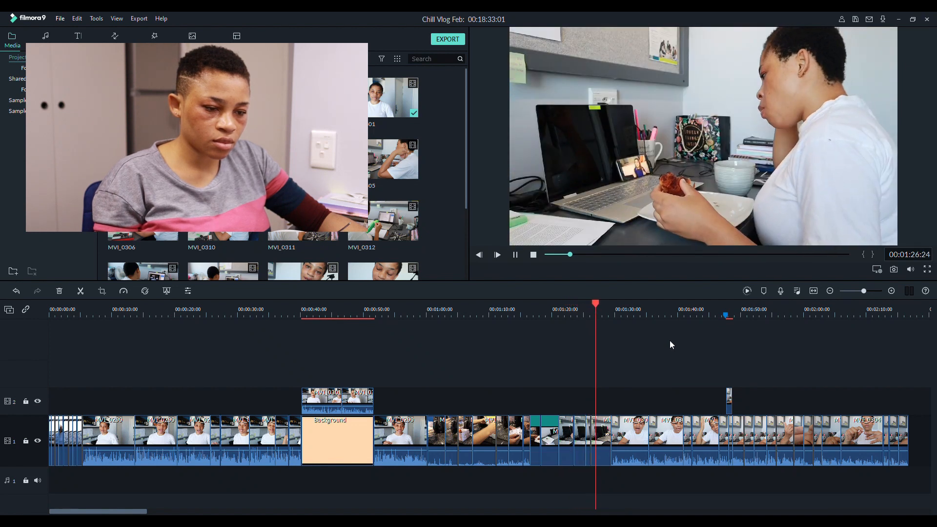
key(space)
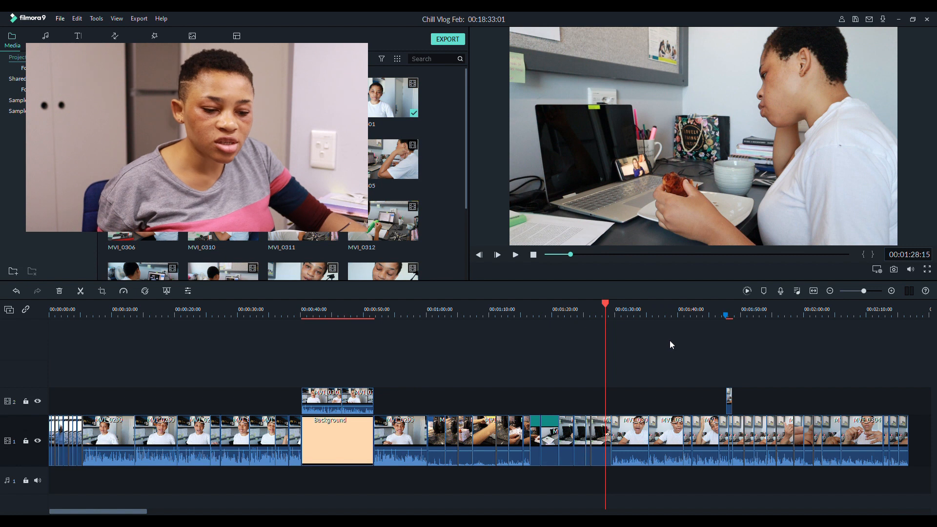
- Delete the opening of the first MVI_0302 piece before 00:01:01:11 and the short excess piece around 00:01:03:09
click(428, 311)
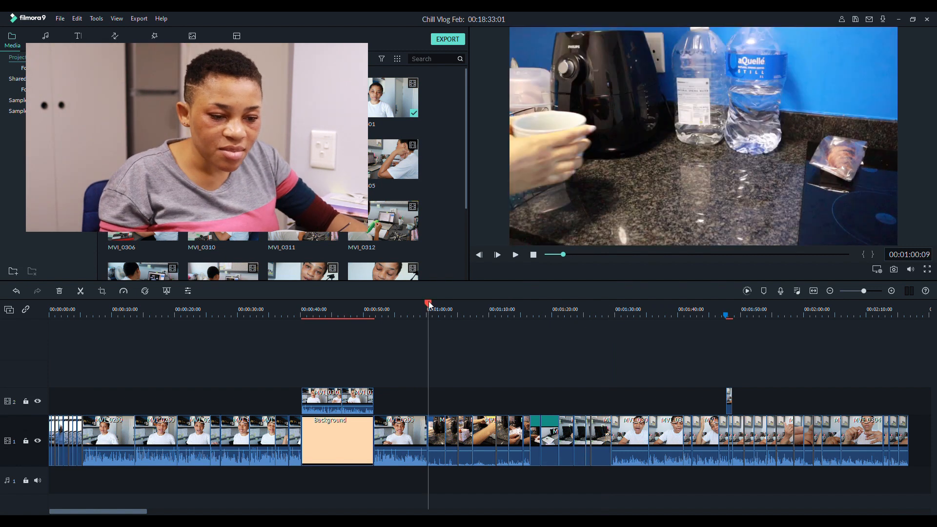
drag(429, 304, 435, 302)
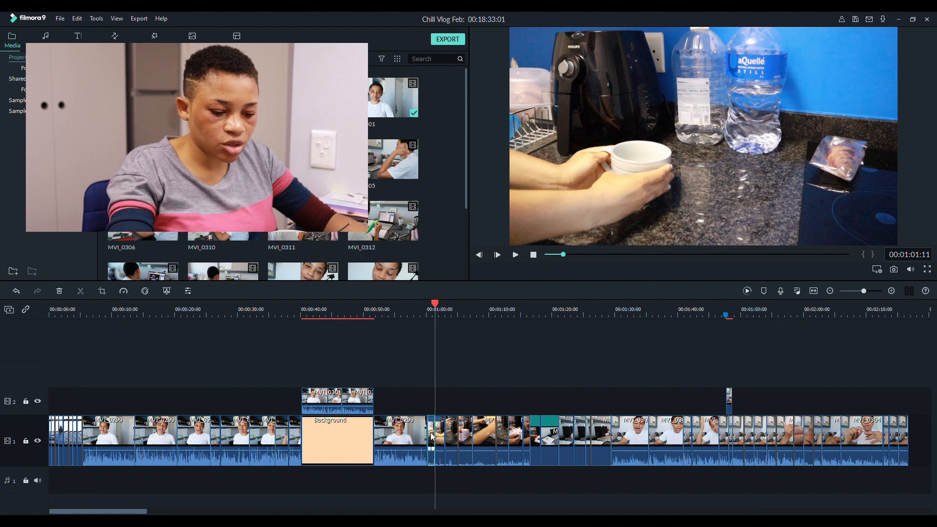
key(Delete)
key(space)
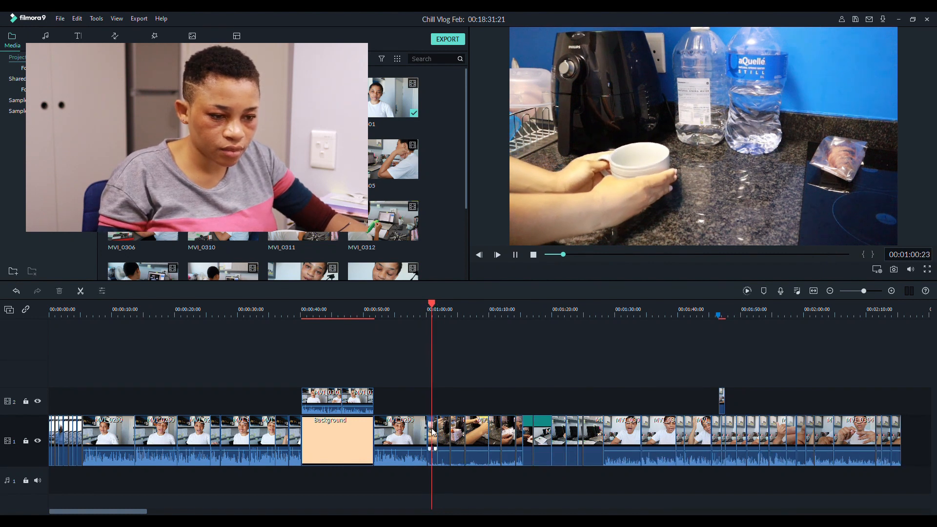
key(space)
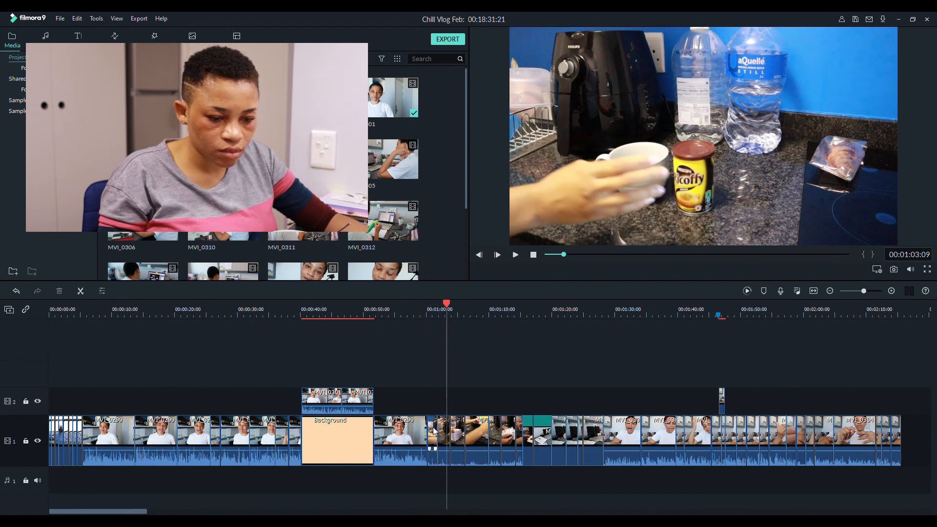
key(Delete)
- Play on and delete the MVI_0302 piece in which the creamer is set down beside the cup
key(space)
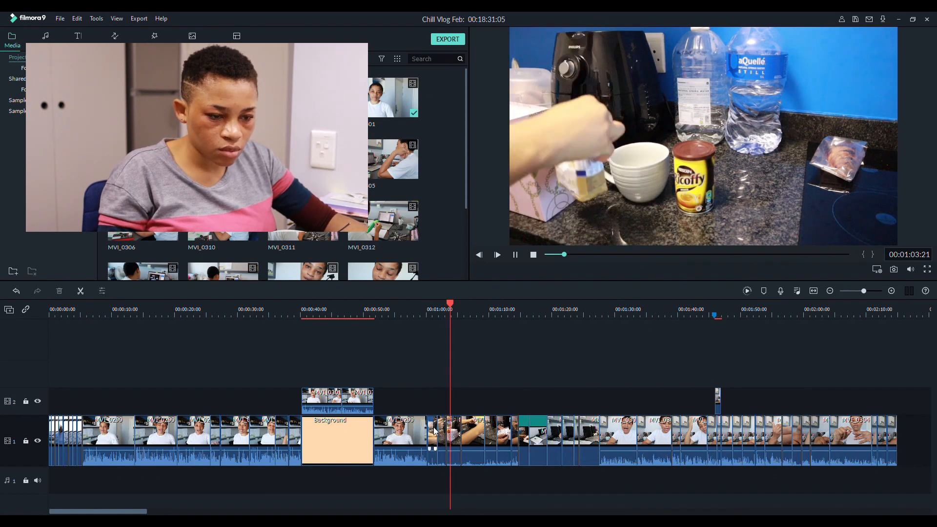
click(454, 463)
click(454, 434)
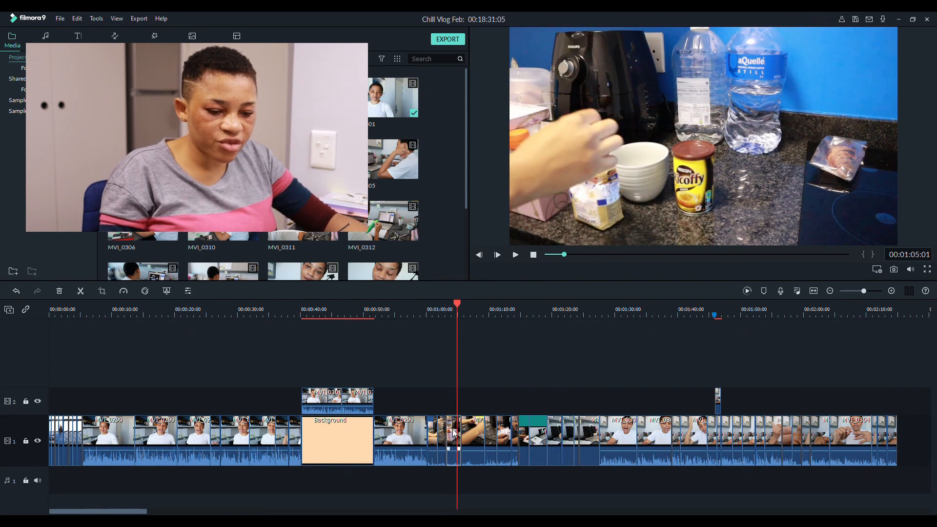
key(Delete)
key(space)
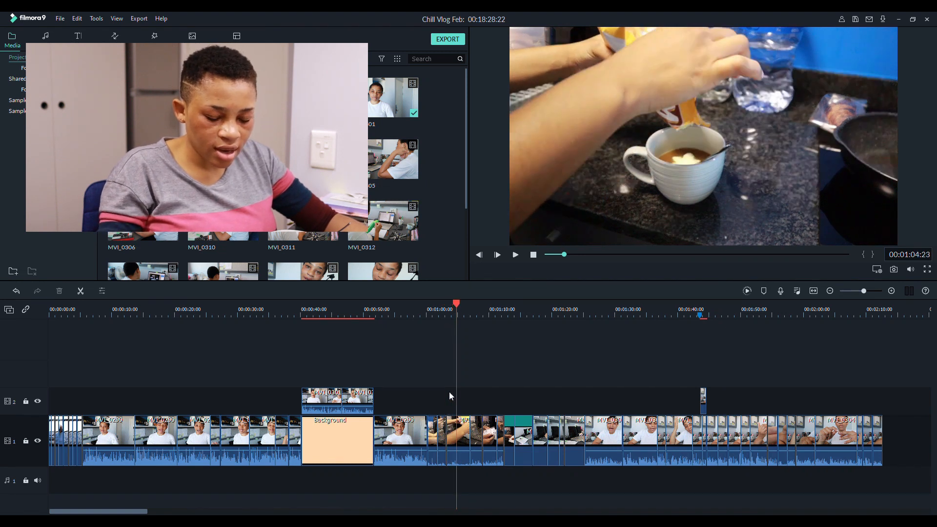
- Split the coffee-making piece at 00:01:04:23, delete the part after the cut, and delete the following piece of the finished cup
key(ctrl+b)
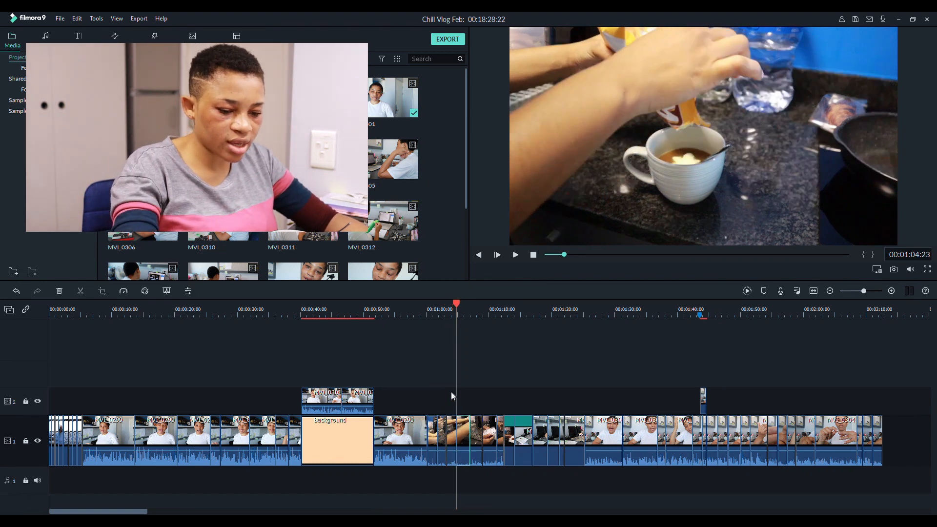
key(Delete)
key(space)
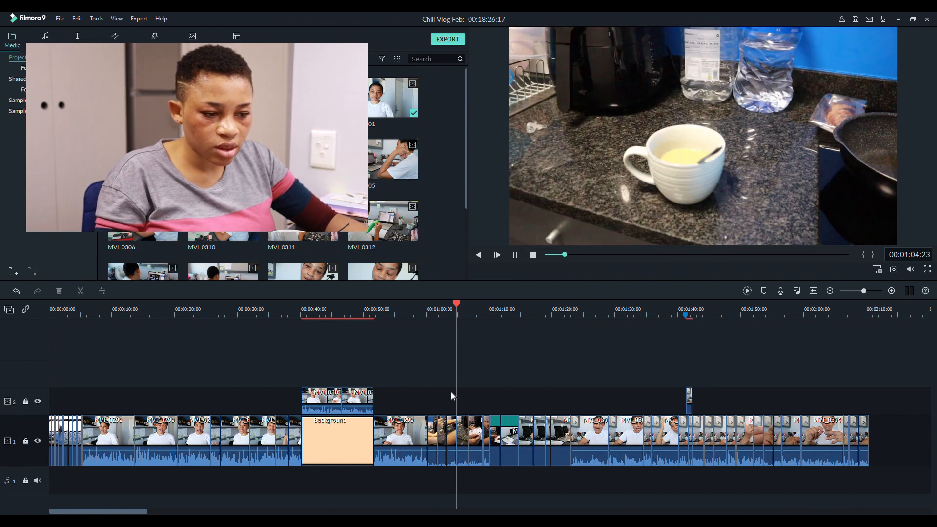
click(462, 432)
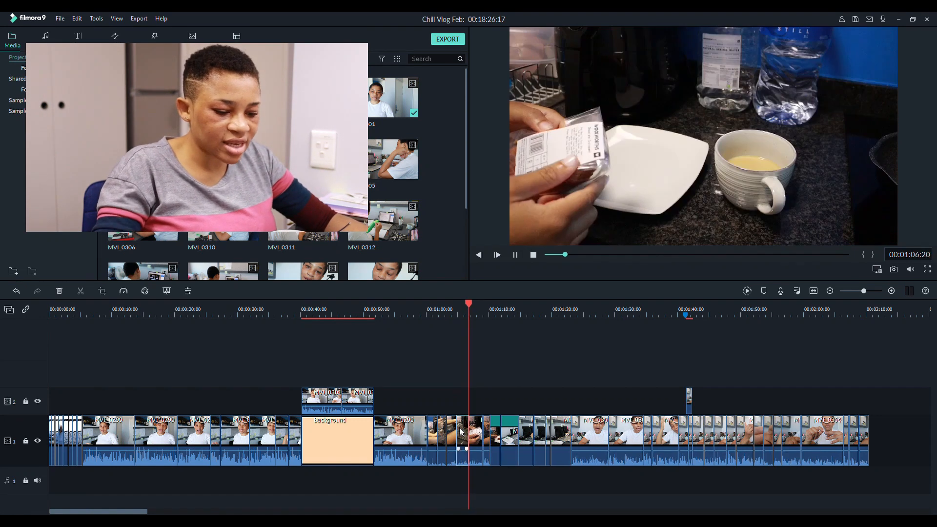
key(Delete)
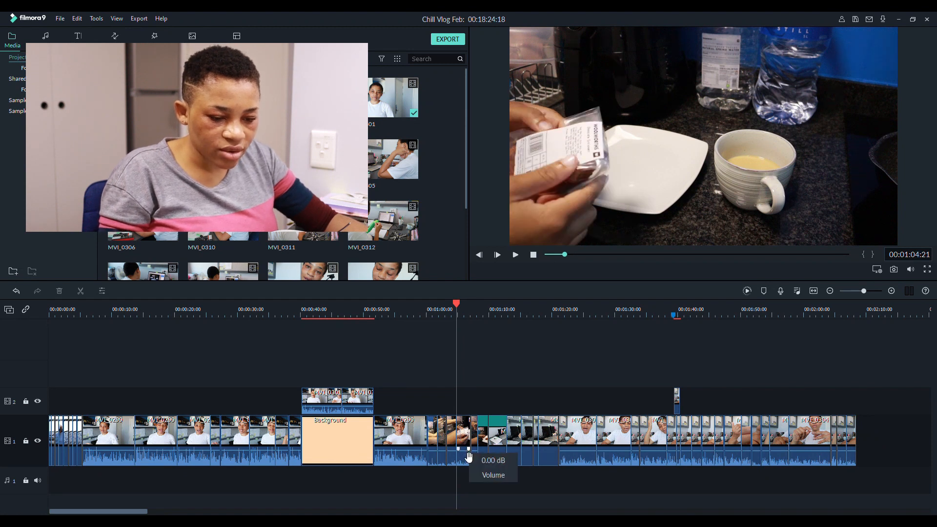
key(space)
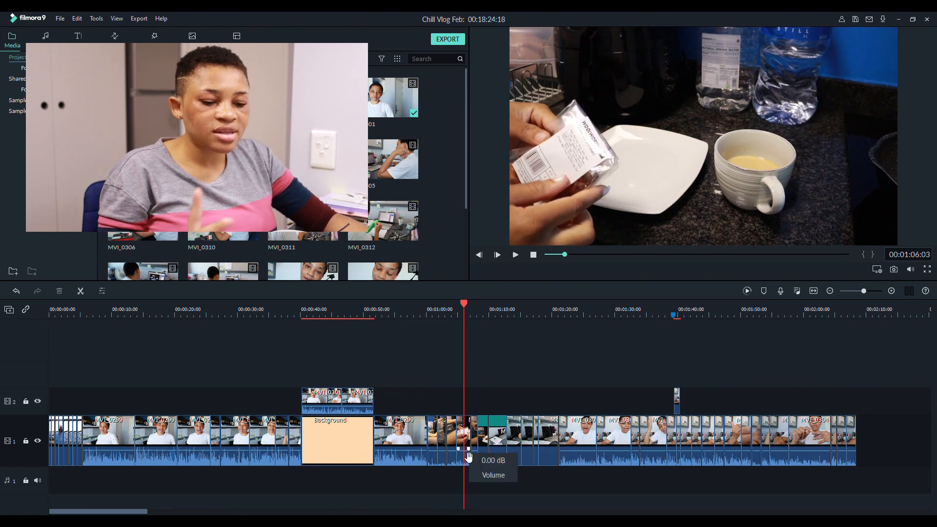
drag(468, 457, 470, 480)
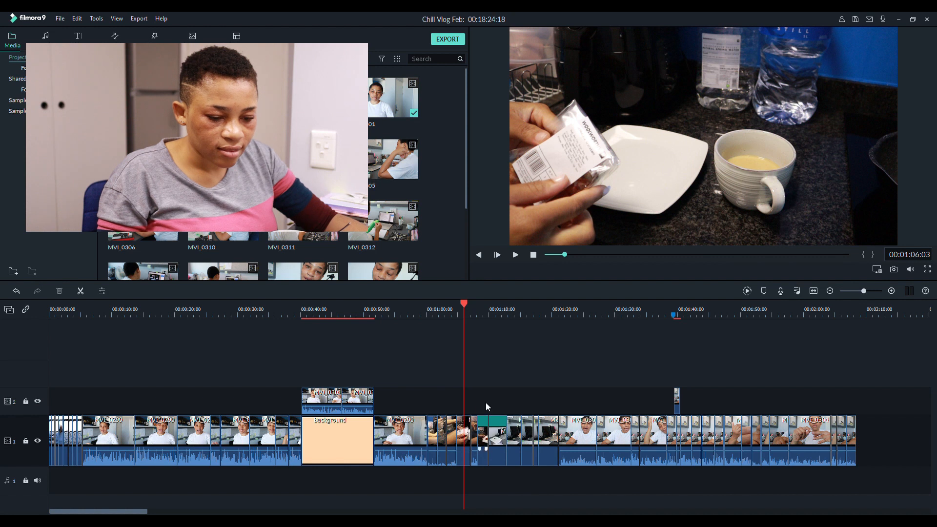
- Split the croissant clip where the croissant leaves its packet and delete the opening part of the clip
drag(504, 320, 586, 326)
drag(482, 452, 476, 490)
drag(465, 304, 482, 305)
click(470, 425)
key(Delete)
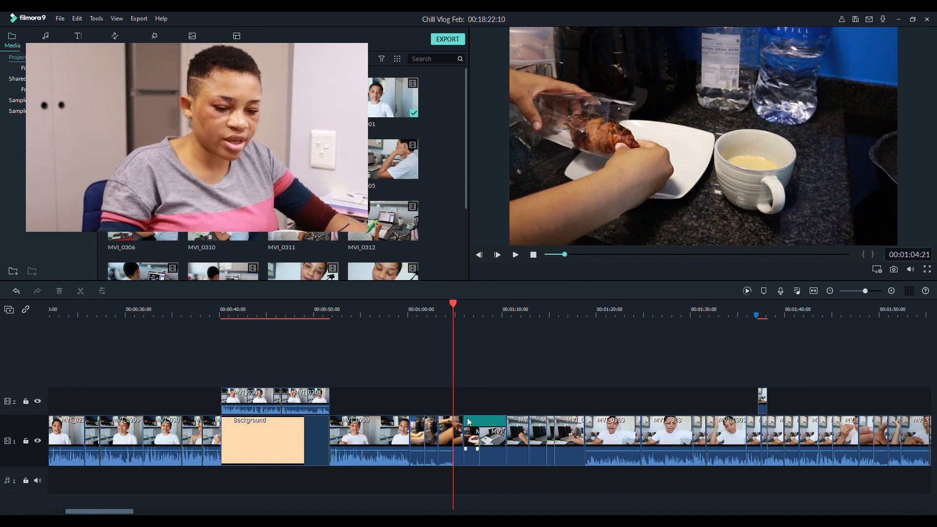
- Play back the coffee sequence from 00:01:03:20 and set the first two coffee-making pieces to double speed
click(444, 314)
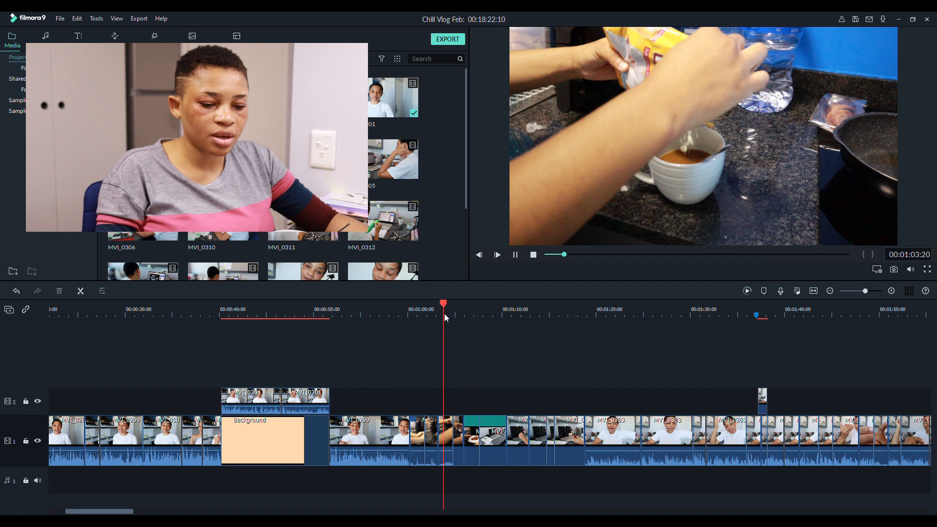
key(space)
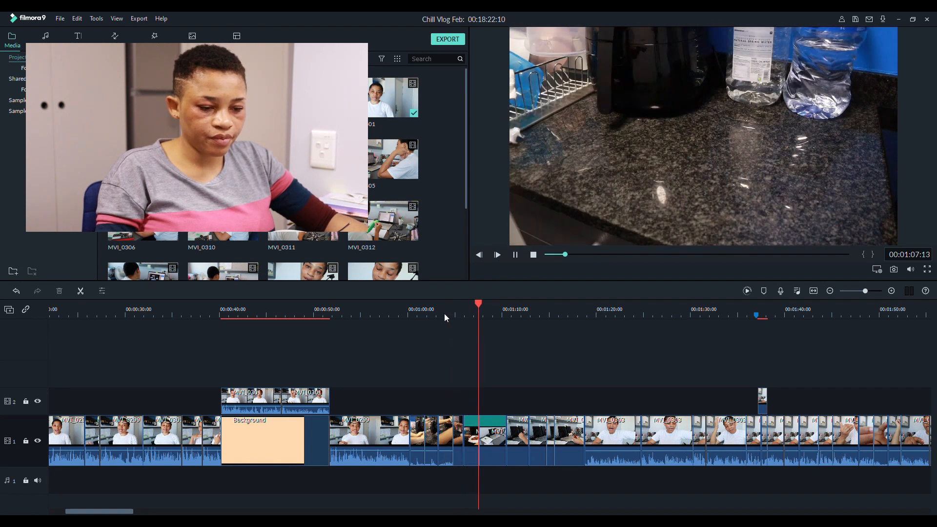
key(space)
click(433, 314)
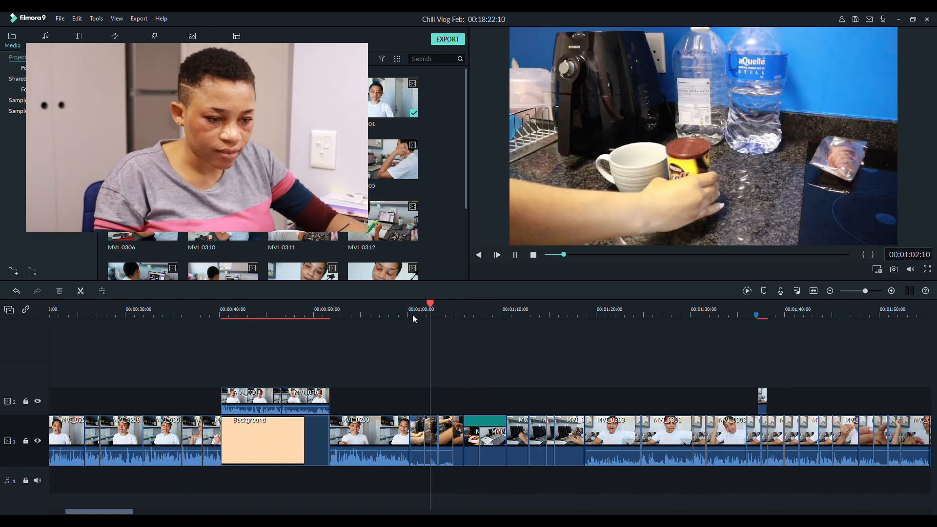
click(418, 445)
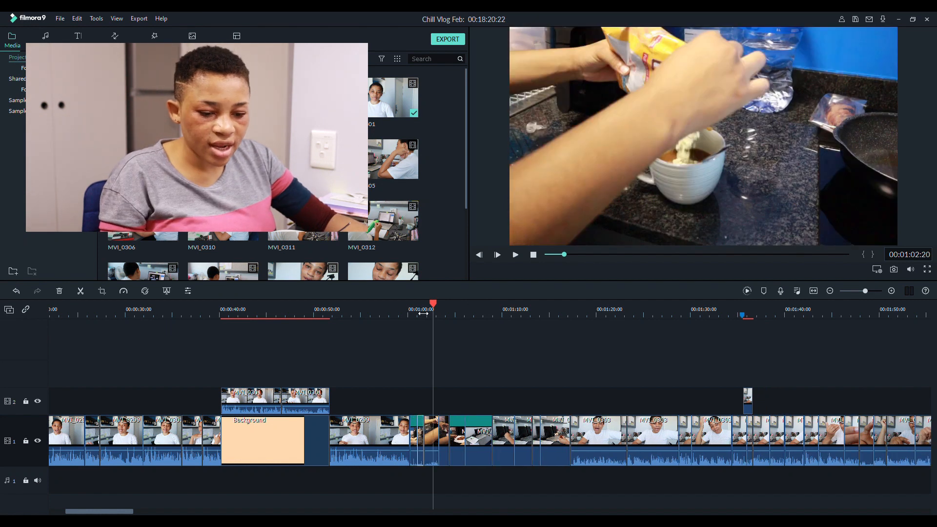
- Play back the shortened coffee sequence and set the creamer piece and the croissant-unwrapping piece to double speed
click(419, 314)
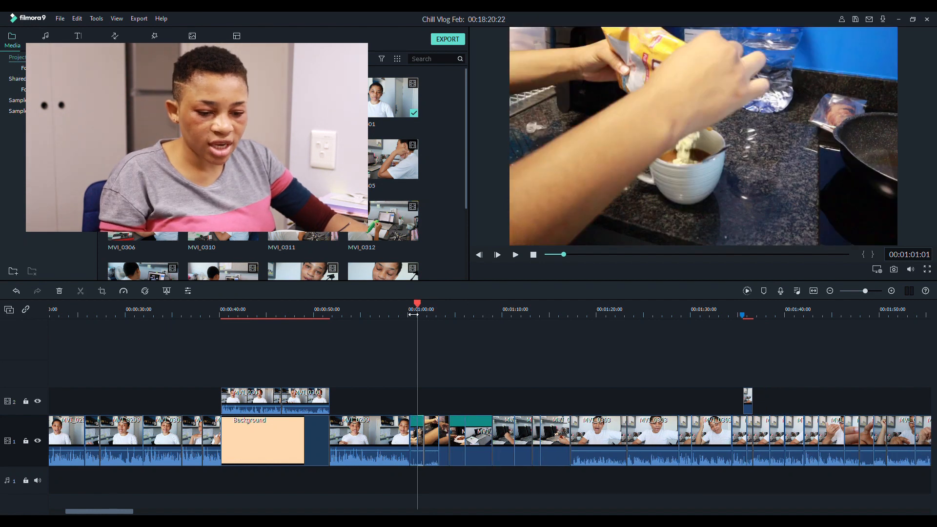
click(407, 314)
key(space)
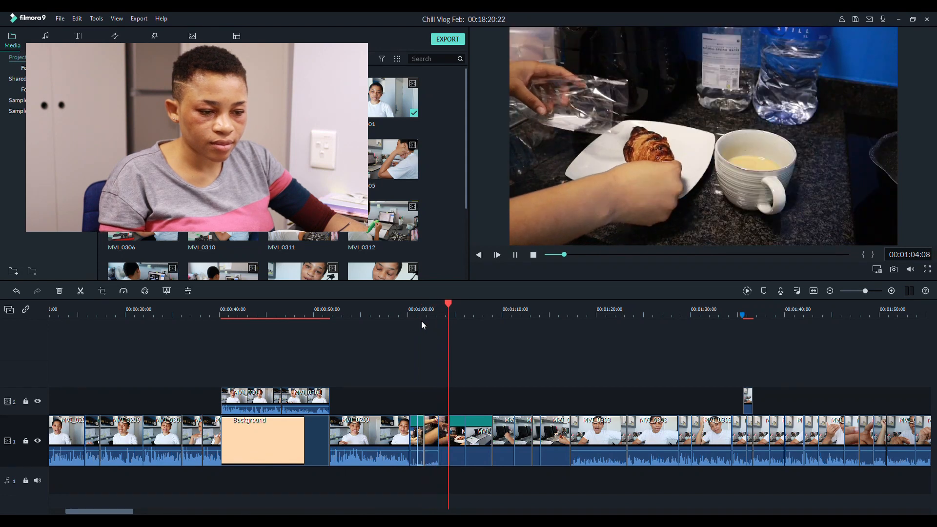
key(space)
click(429, 432)
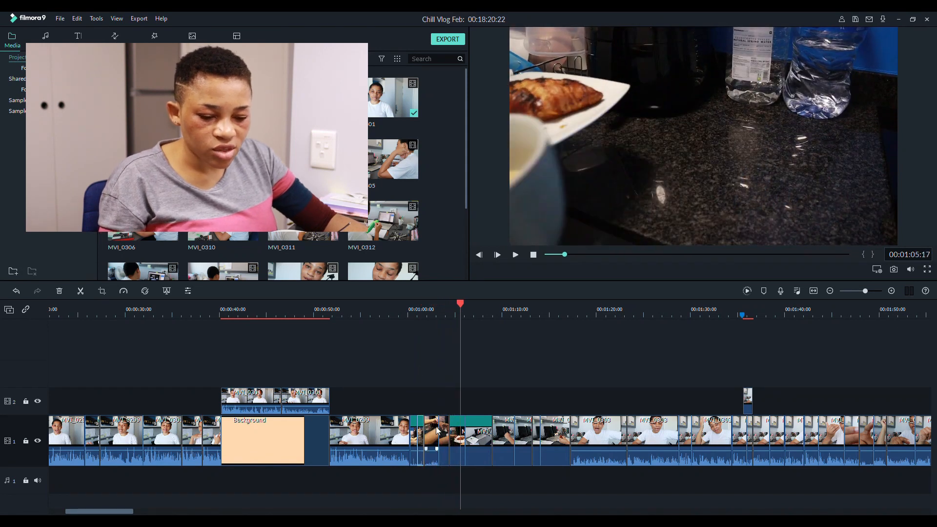
click(193, 327)
click(438, 425)
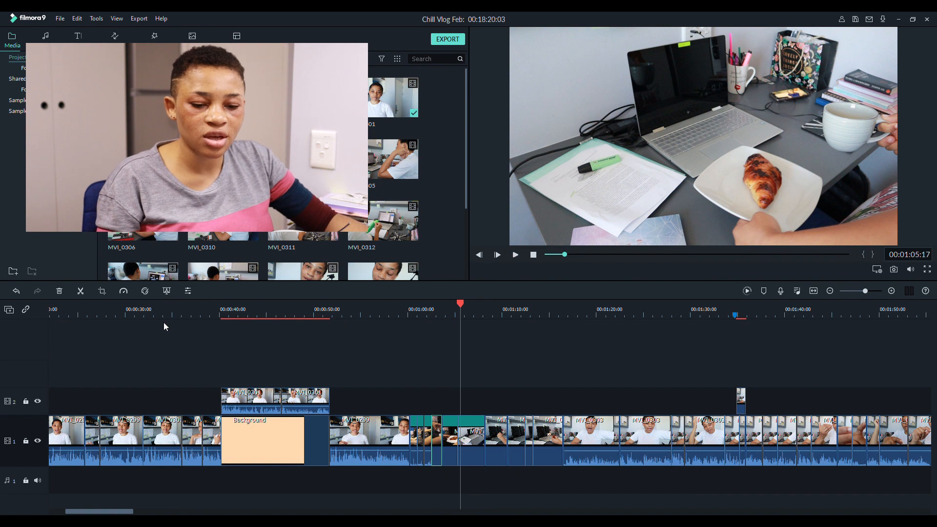
click(194, 327)
- Cut the stretch from about 00:01:05 to 00:01:07:03 out of the sped-up desk breakfast clip, delete it and play back the cut
click(411, 314)
key(space)
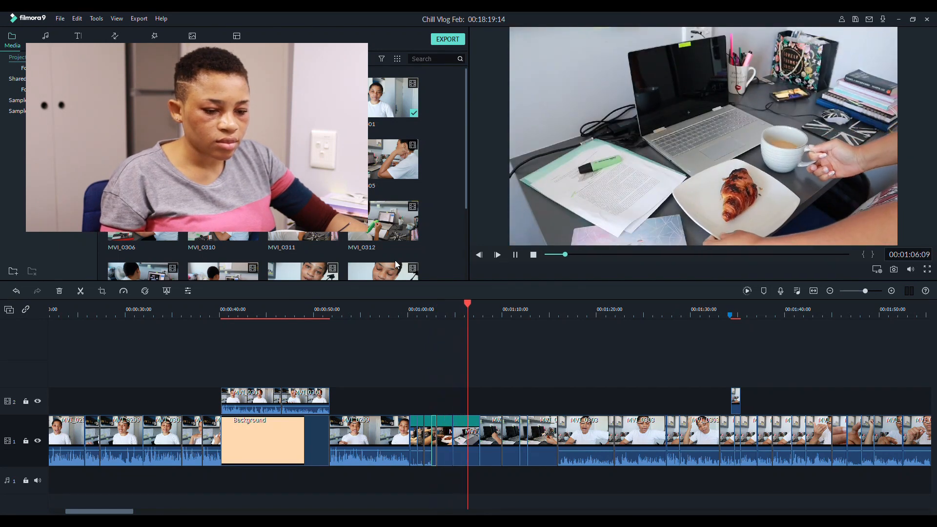
click(457, 307)
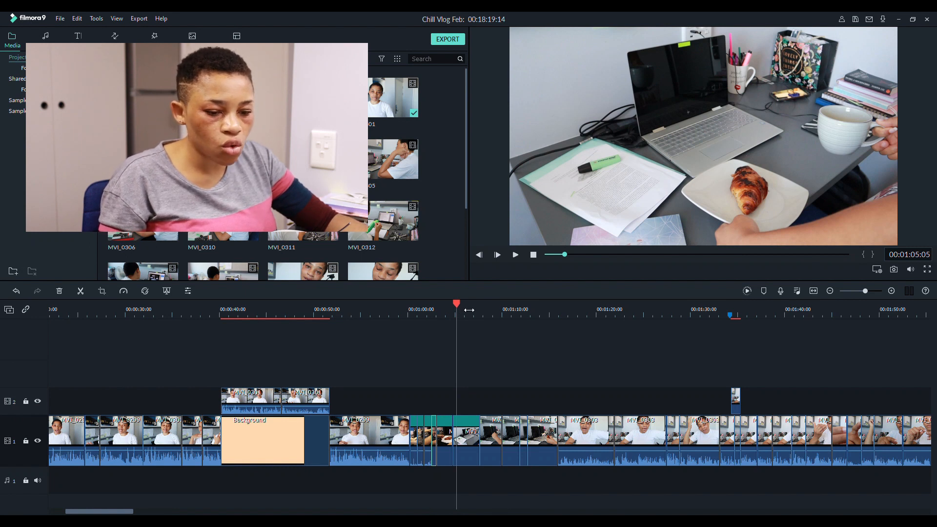
key(space)
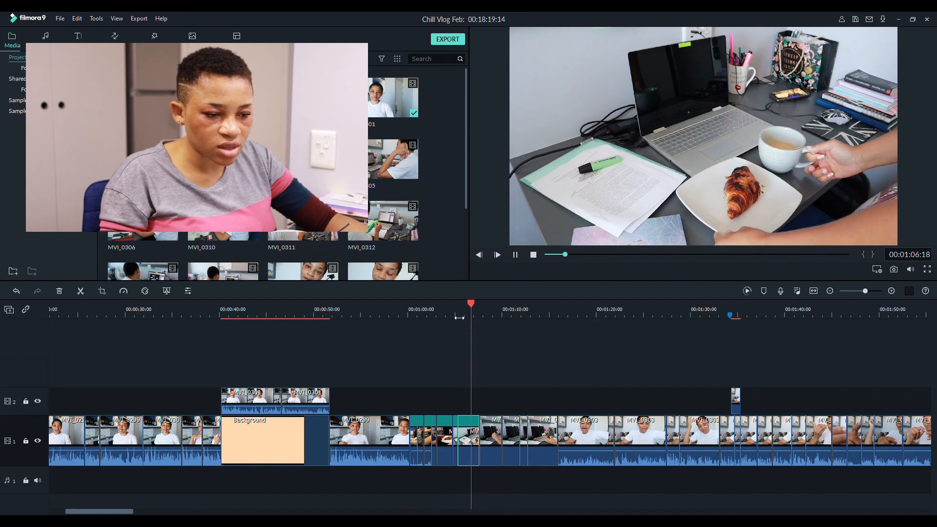
click(469, 429)
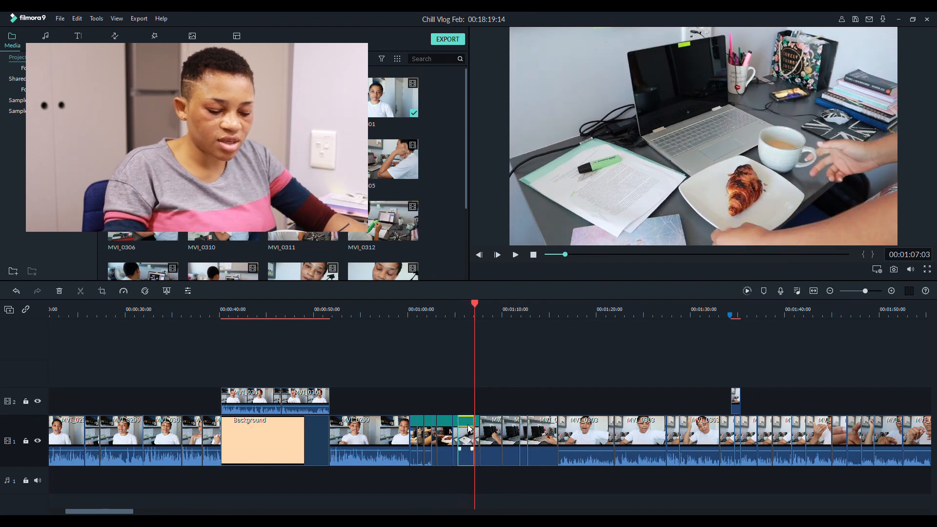
key(Delete)
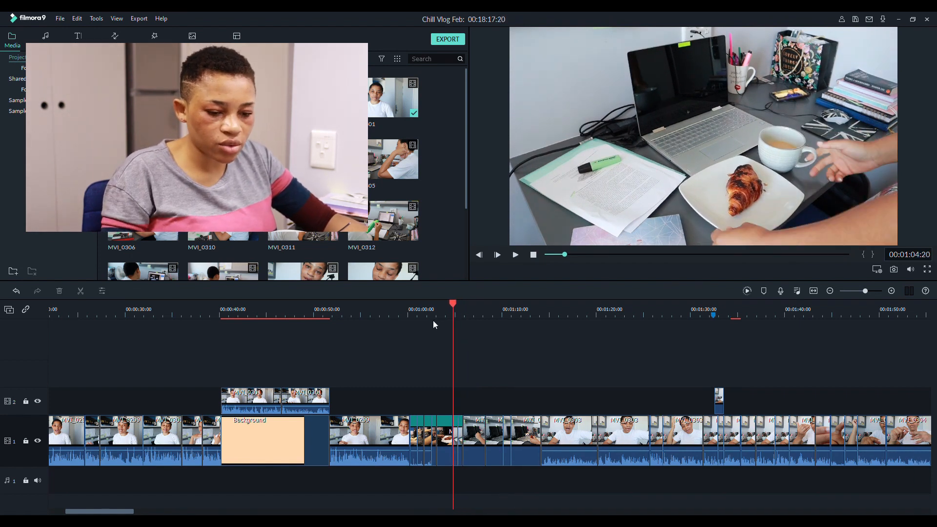
key(space)
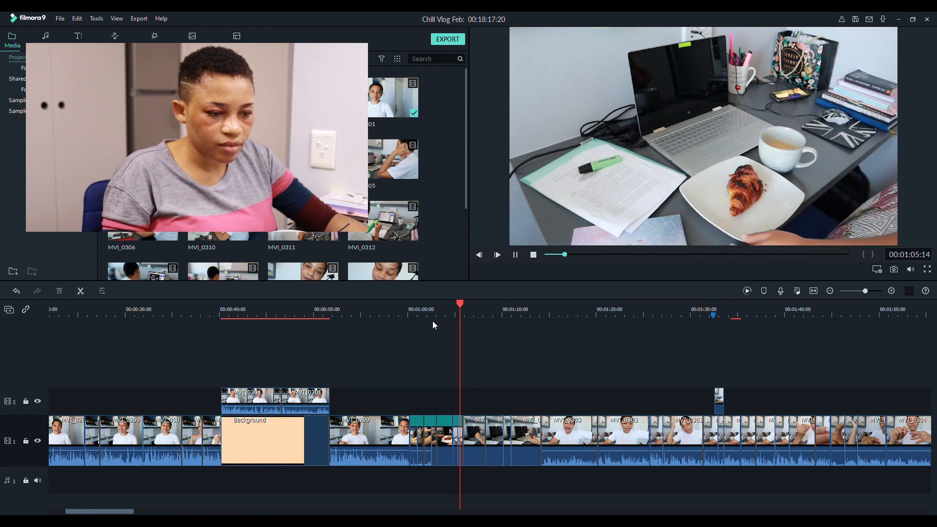
key(space)
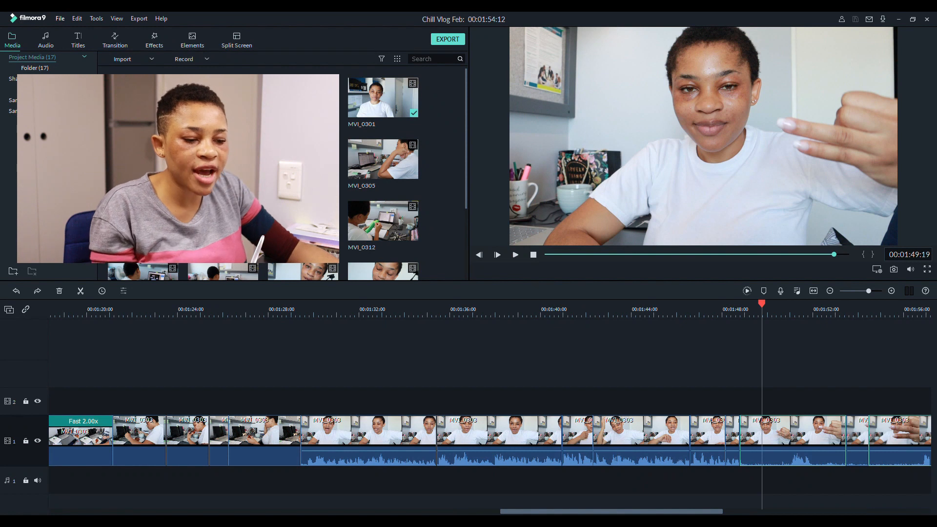
- Play the talking section from 00:01:47:13 and delete the MVI_0303 piece that starts at 00:01:48:20
click(716, 315)
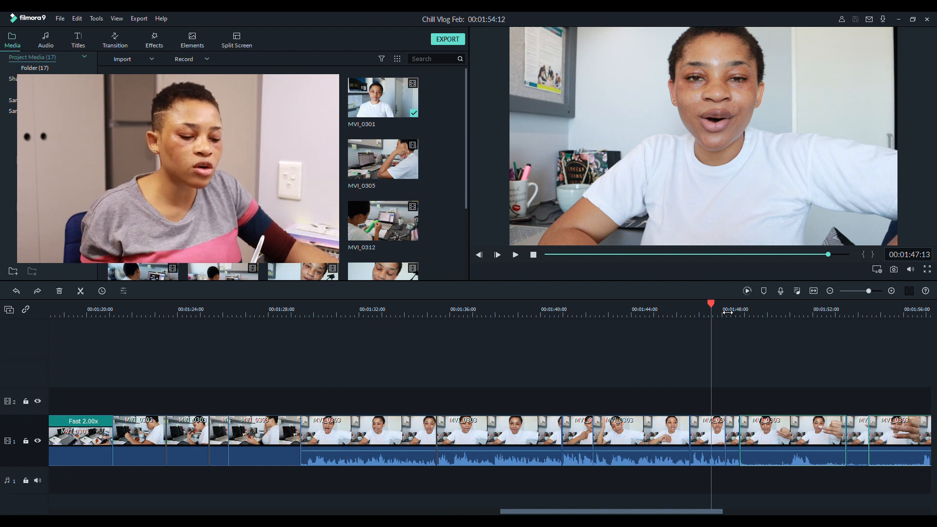
key(space)
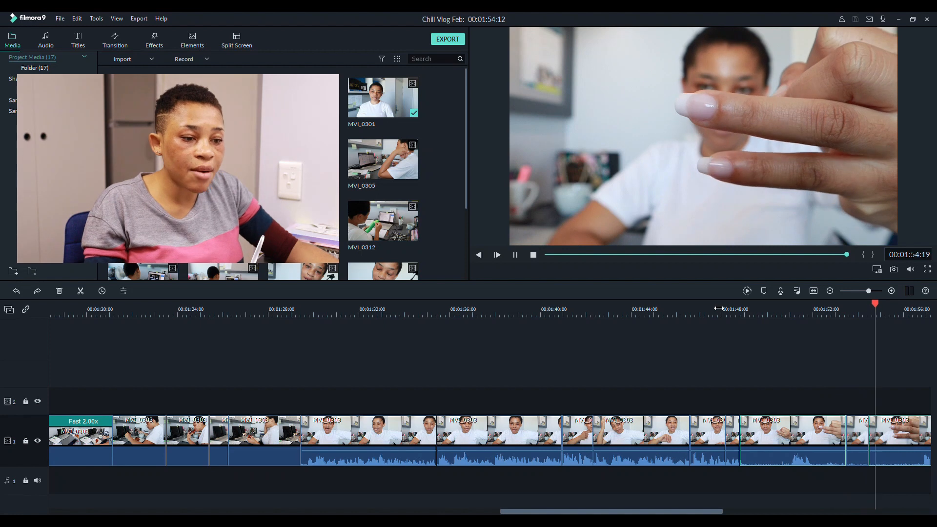
key(space)
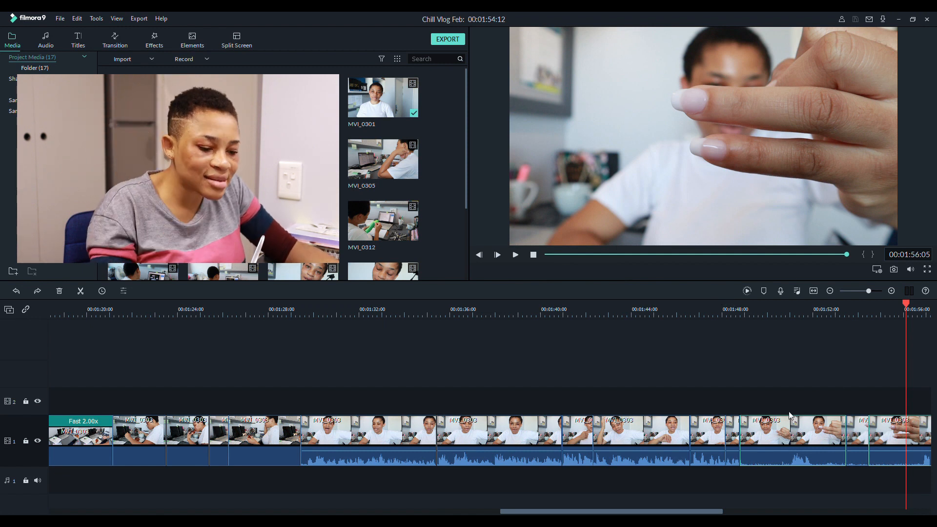
click(740, 315)
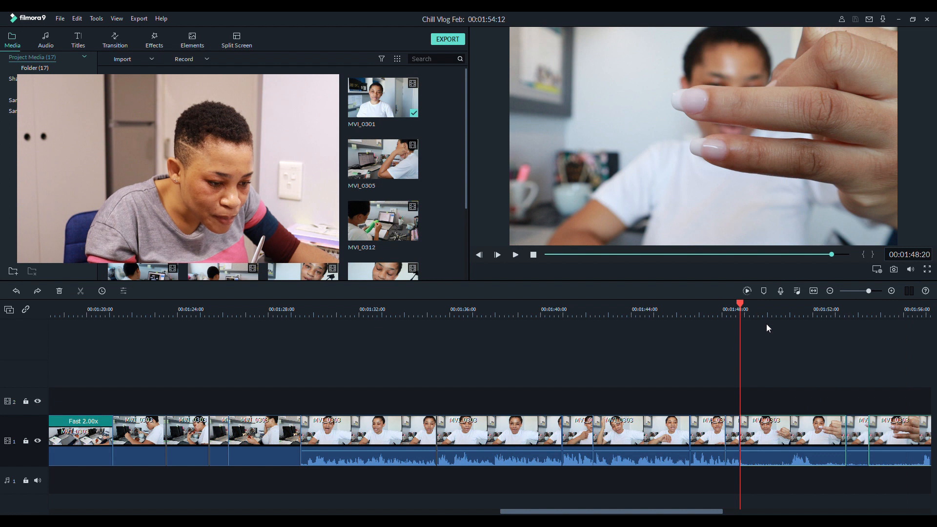
click(780, 421)
key(space)
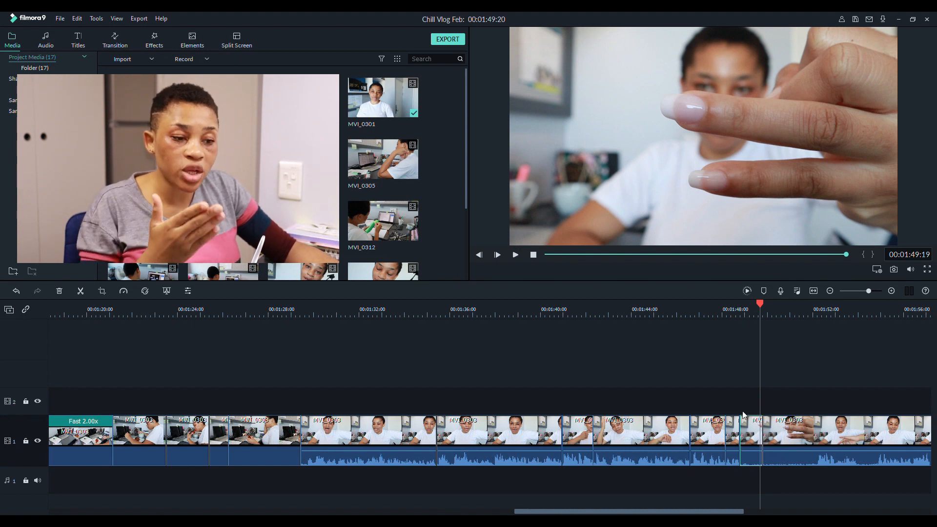
- Move the nail close-up piece to video track 2 over the end of the preceding talking clip and play it
drag(749, 432, 727, 403)
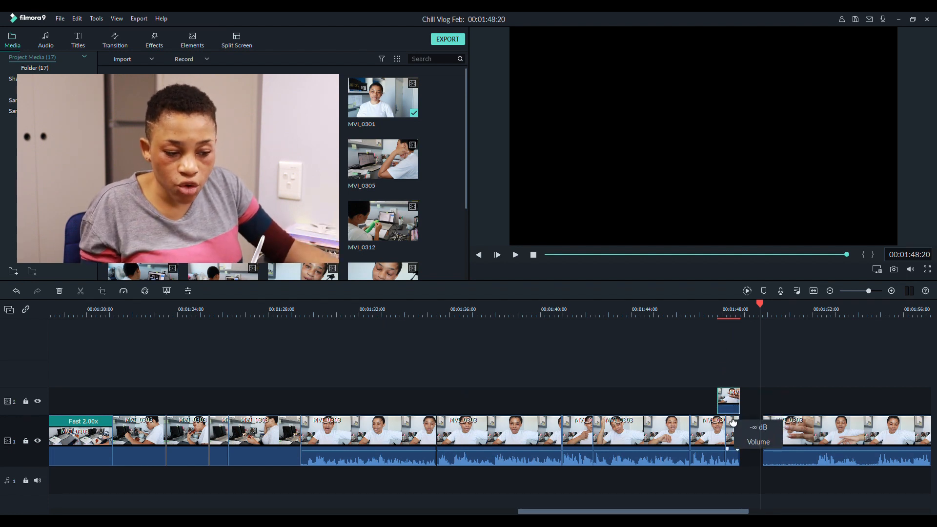
click(708, 315)
key(space)
- Try the nail close-up in the gap after the talking clip, return it over the clip's end and play it back
drag(734, 398, 757, 396)
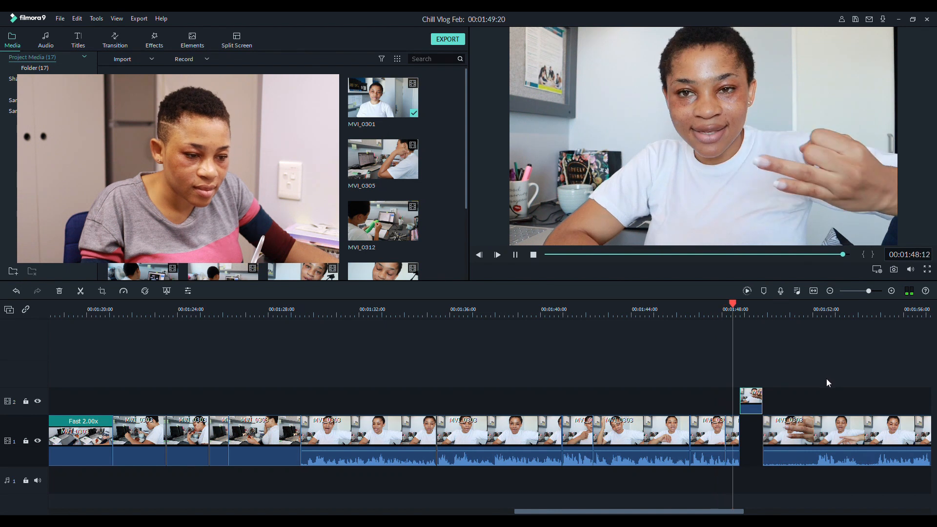
key(space)
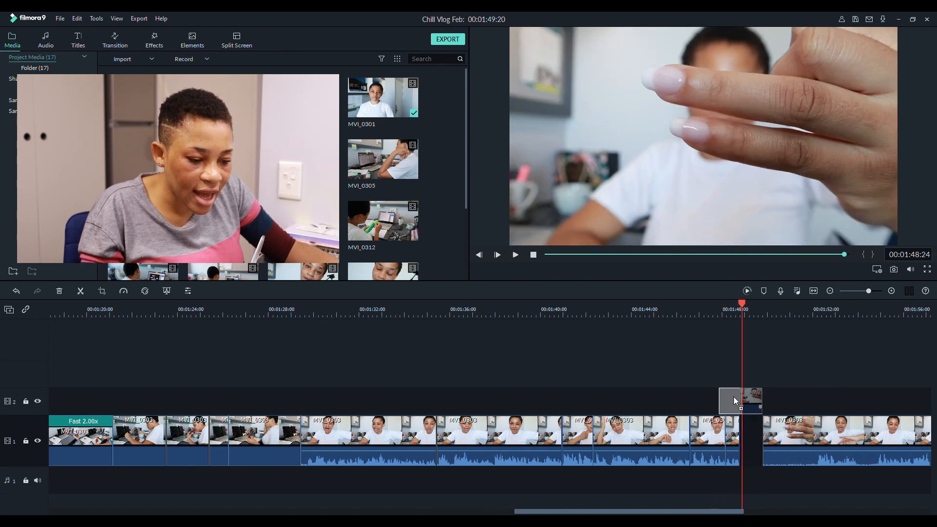
drag(734, 396, 731, 397)
key(space)
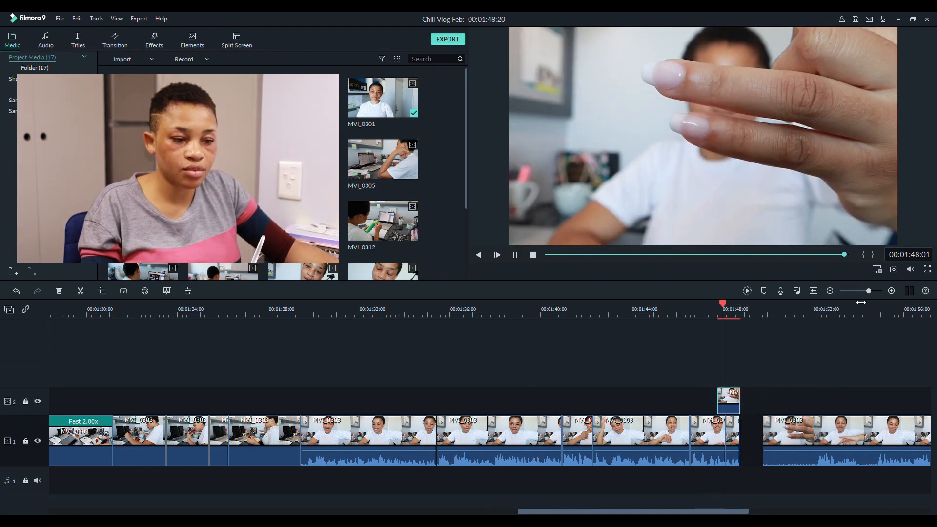
key(space)
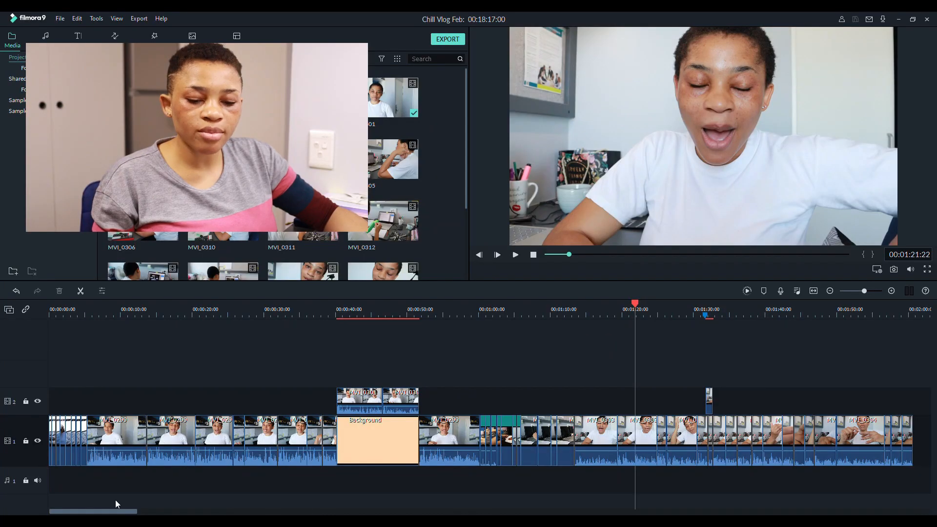
- Review the full vlog timeline, including the framed section around 00:00:42:18 and the overlay at 00:01:32:01 on track 2
click(59, 313)
drag(78, 309, 868, 342)
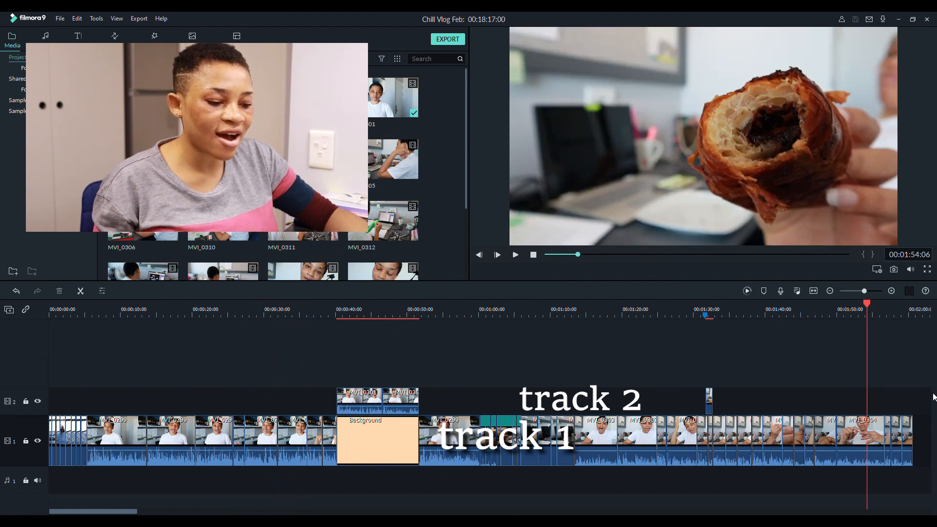
mouse_move(364, 316)
mouse_down()
mouse_move(336, 318)
mouse_move(363, 314)
mouse_up()
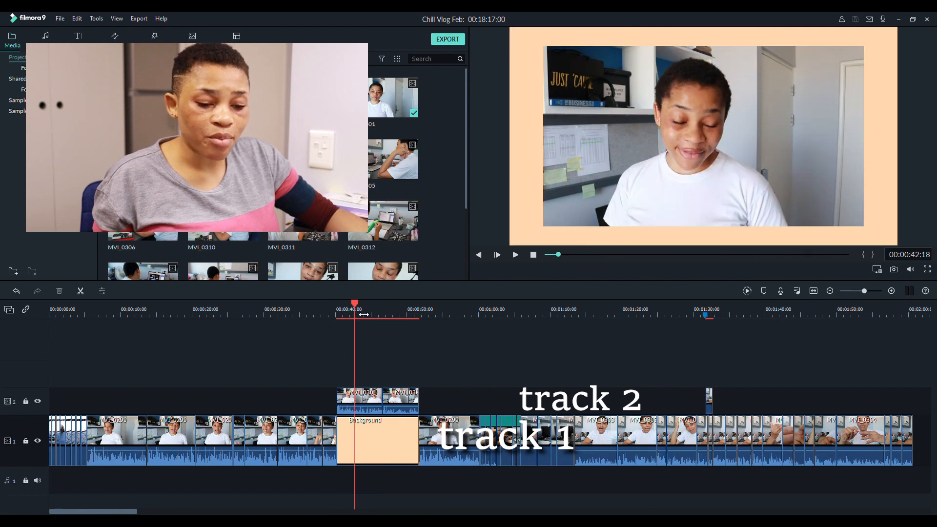
click(708, 315)
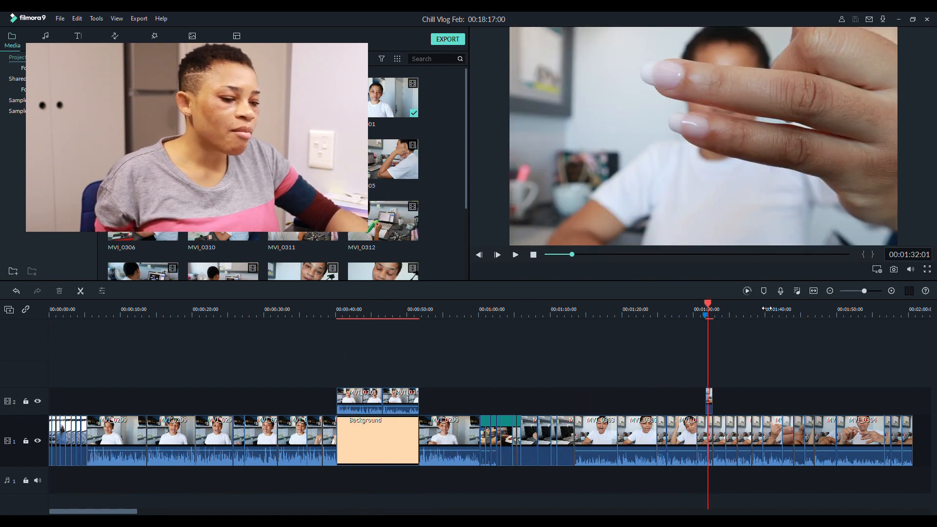
drag(745, 315, 731, 315)
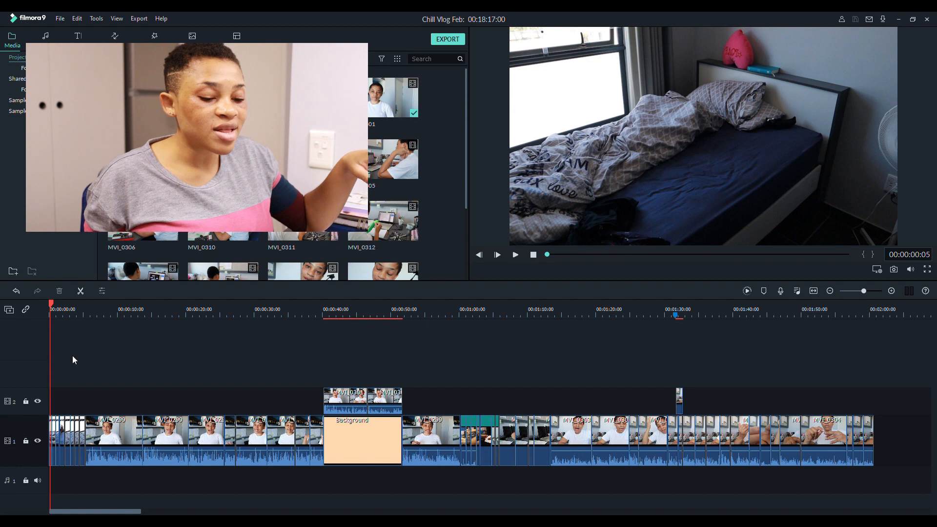
mouse_move(470, 308)
mouse_down()
mouse_move(461, 307)
mouse_move(471, 303)
mouse_up()
- Copy the framing of the track 2 clip at 00:00:49:09 onto the first four coffee and croissant pieces and move them to track 2
click(387, 313)
click(379, 400)
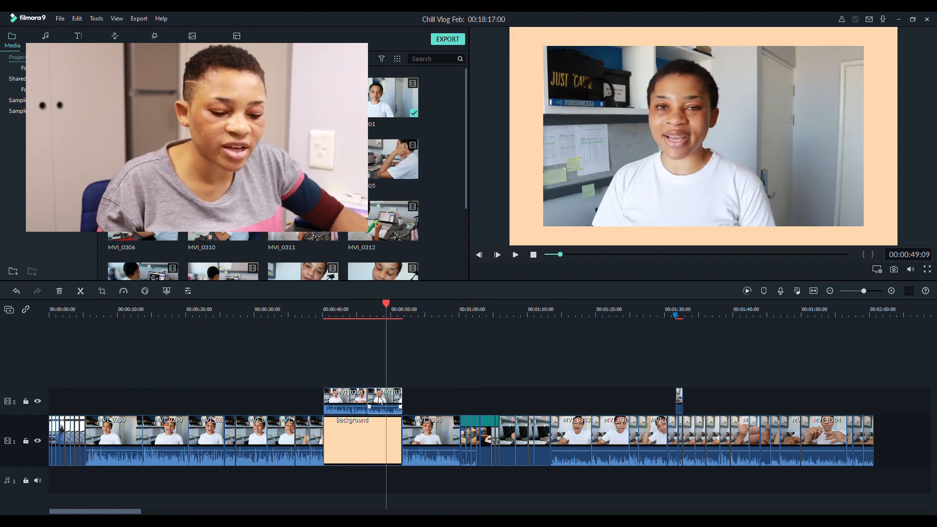
click(464, 312)
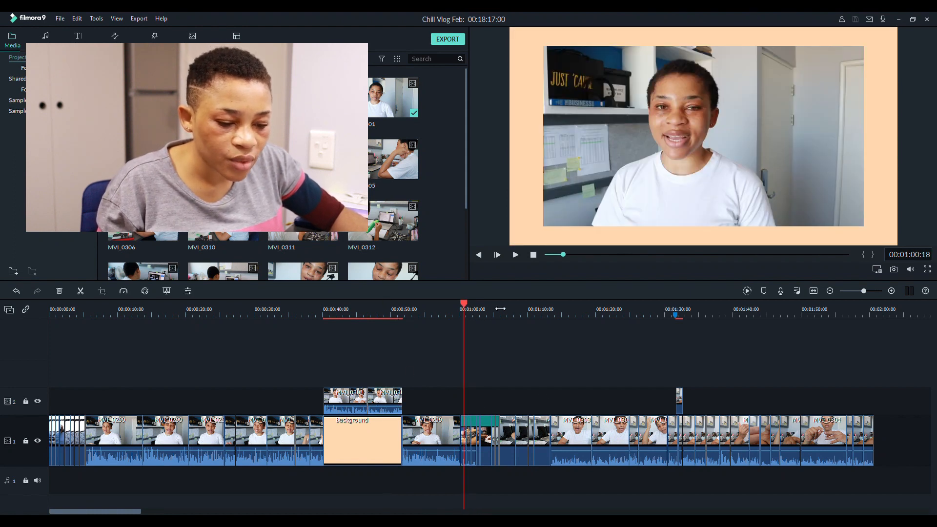
drag(516, 307, 595, 307)
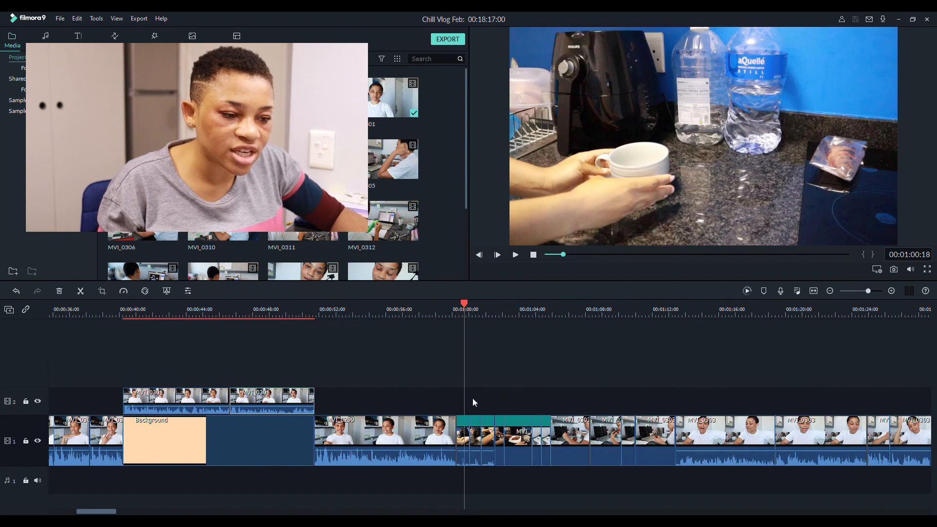
drag(467, 401, 498, 434)
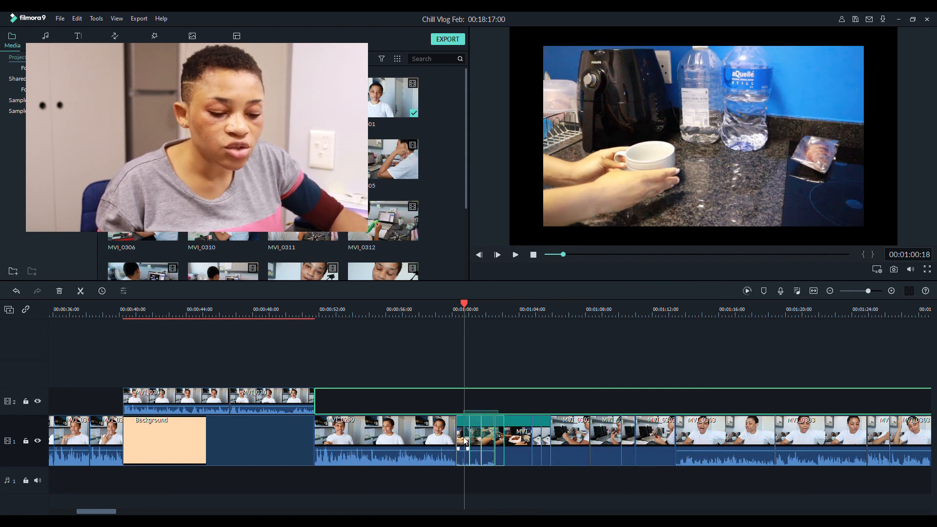
drag(464, 441, 465, 416)
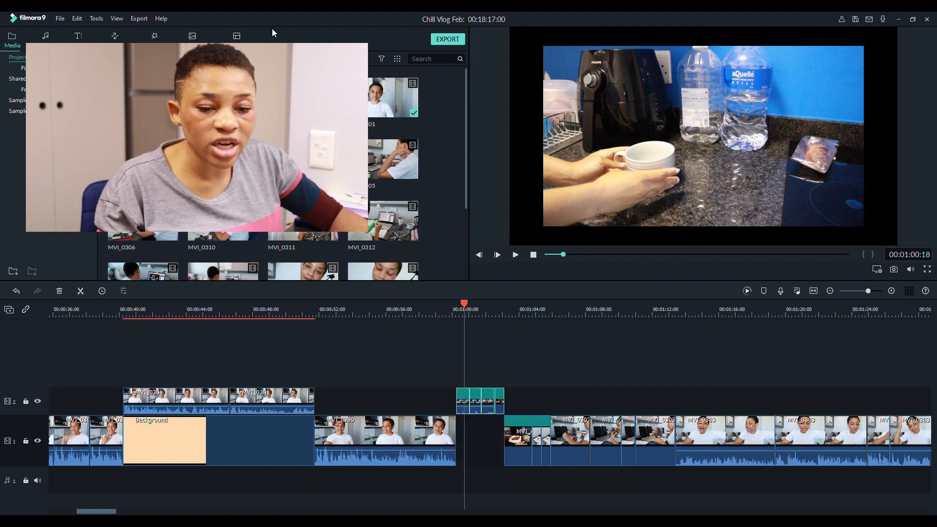
- Place the Background image on track 3 above the framed coffee and croissant pieces, split it at 00:01:03:03 and delete the excess
drag(487, 315, 457, 350)
drag(517, 312, 505, 312)
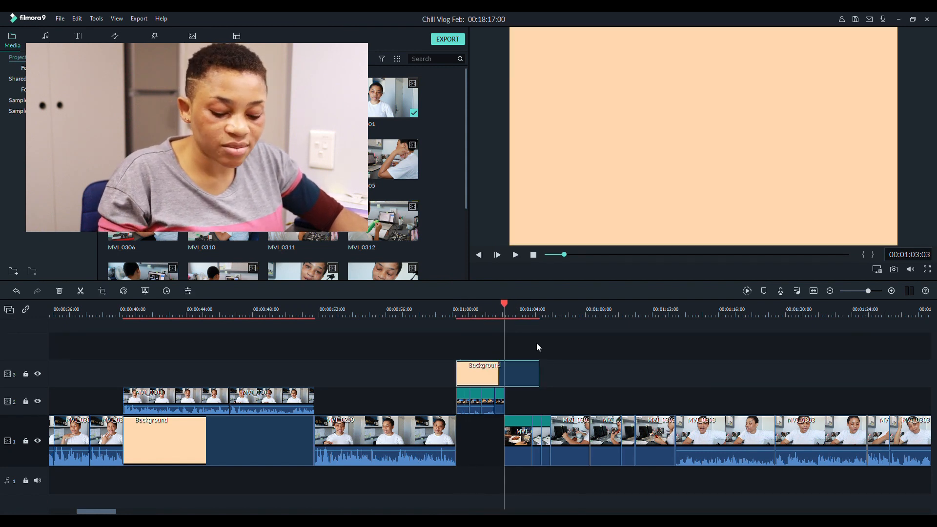
key(ctrl+b)
key(Delete)
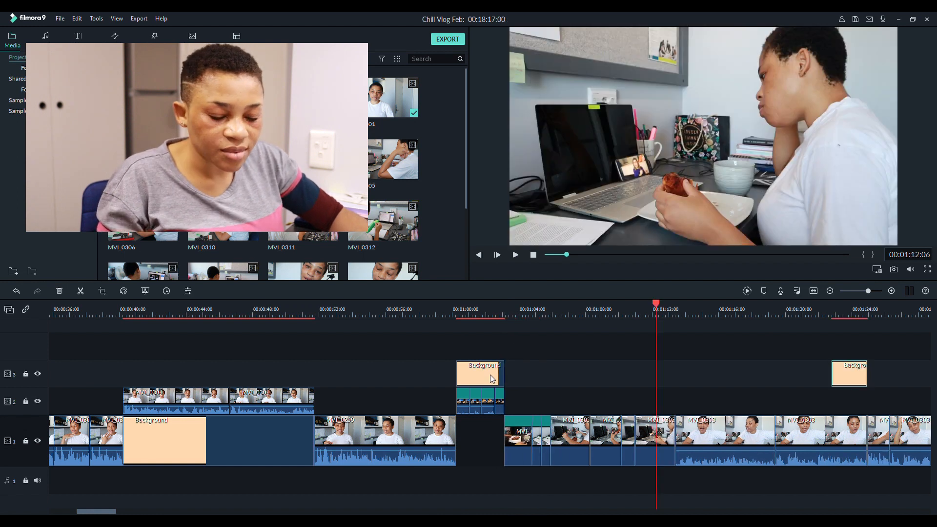
- Move the trimmed Background into the track 1 gap beneath the coffee and croissant pieces and play the section from 00:01:00:03
click(492, 378)
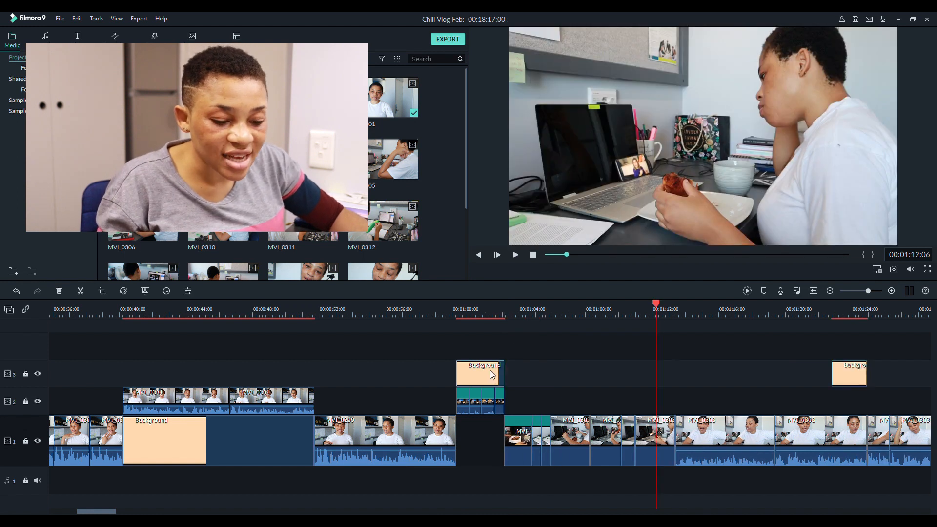
drag(493, 373, 486, 420)
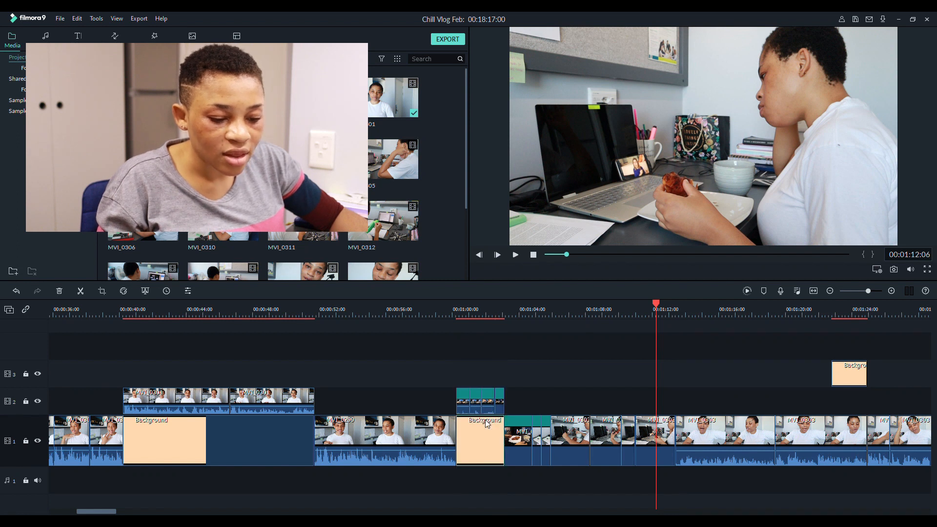
click(496, 315)
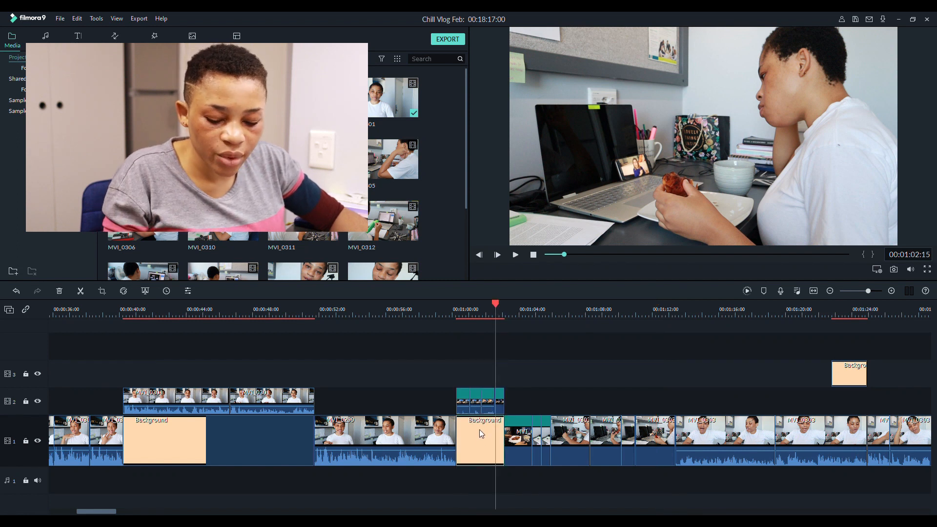
key(ctrl+z)
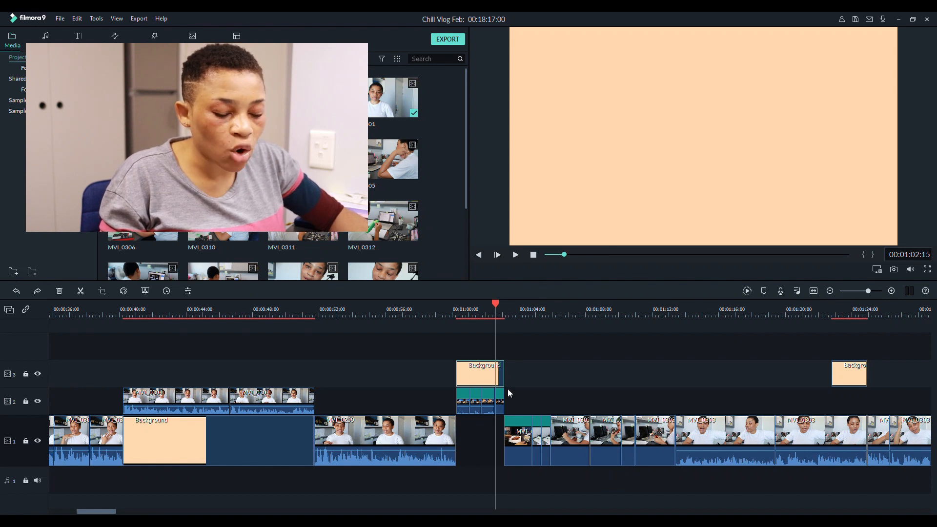
drag(483, 368, 481, 423)
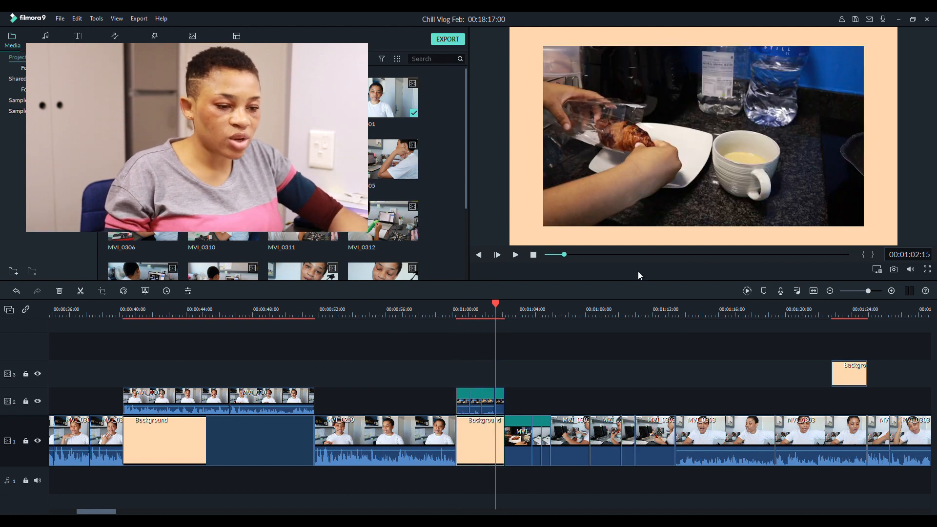
click(460, 314)
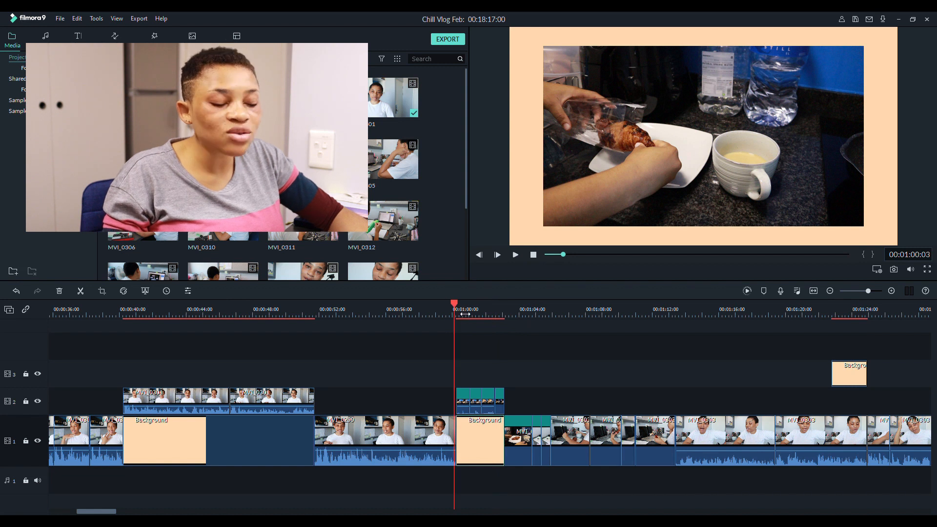
key(space)
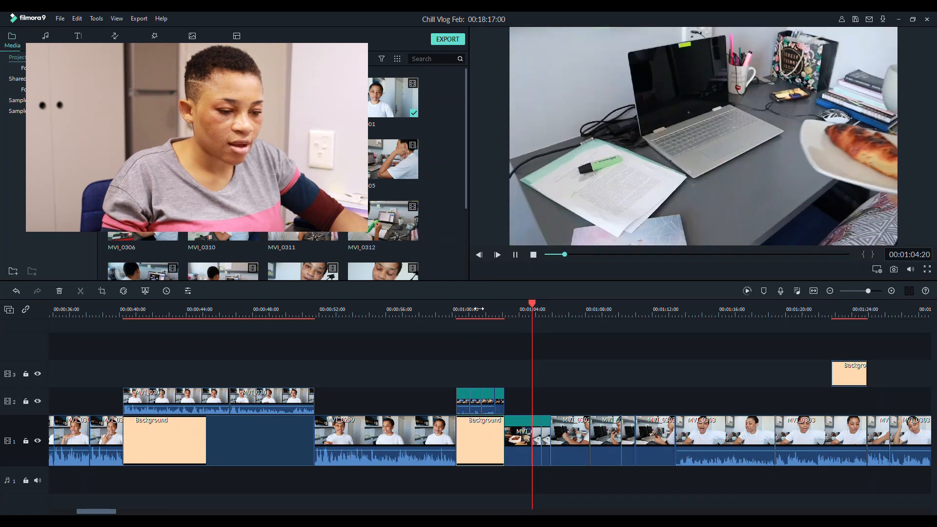
key(space)
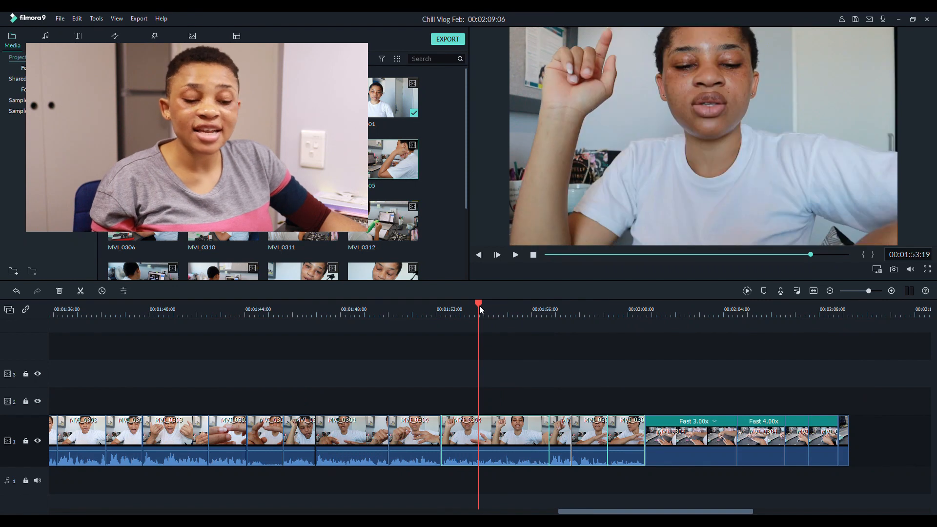
- Move the last talking clips before the sped-up nail clips to track 2 and slide the nail clips directly beneath them
drag(478, 304, 734, 308)
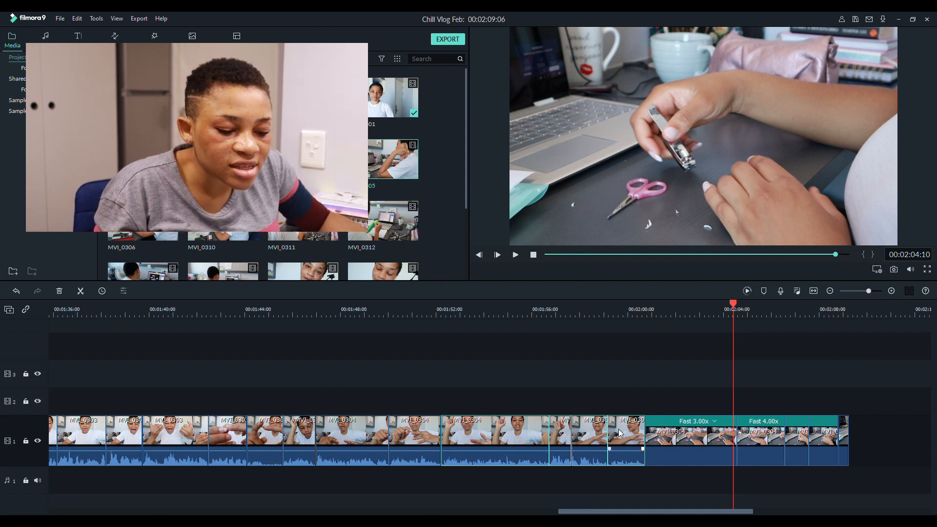
drag(619, 429, 635, 403)
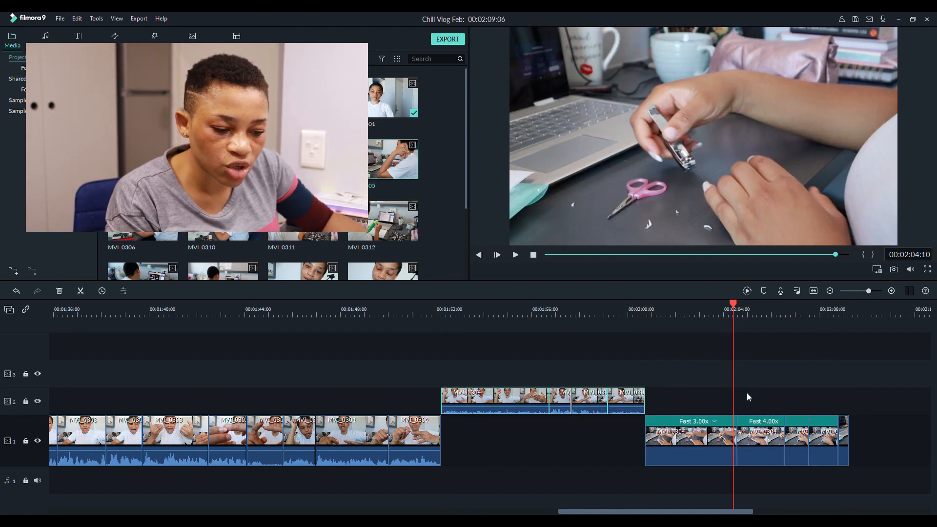
drag(719, 441, 508, 441)
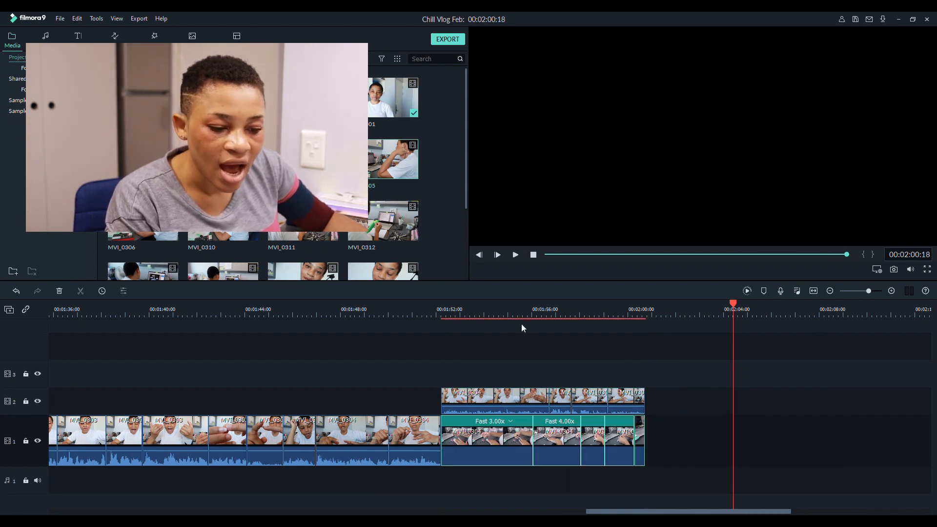
- Shrink the overlaid talking clip to a small picture in the frame's upper-left corner and play it over the nail footage
click(495, 314)
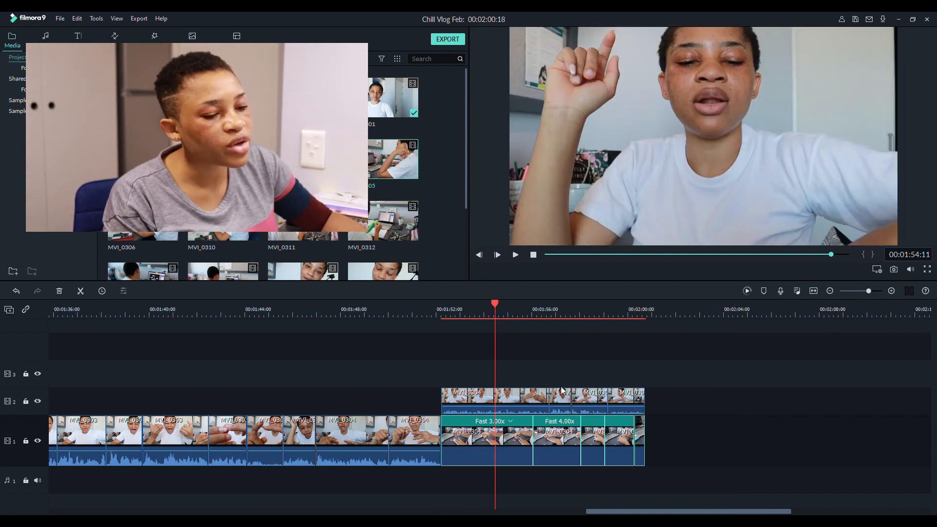
click(632, 144)
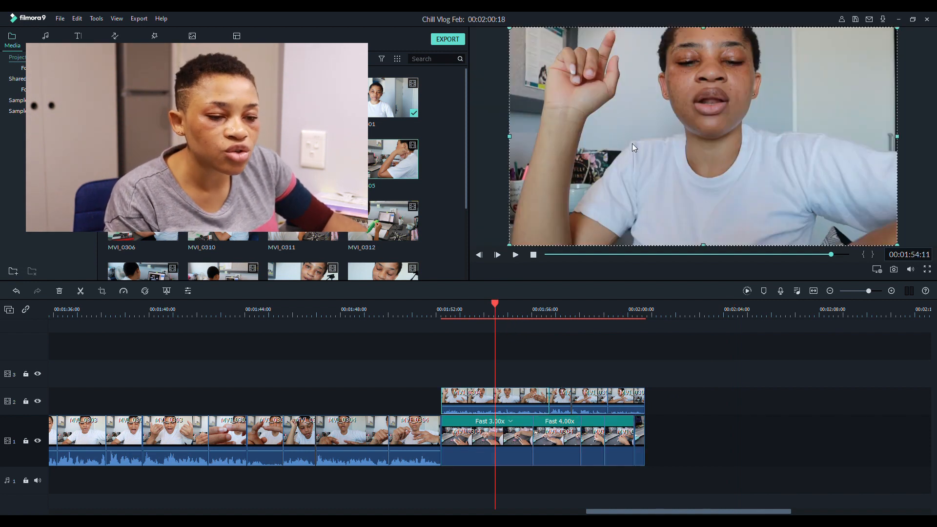
drag(508, 31, 736, 161)
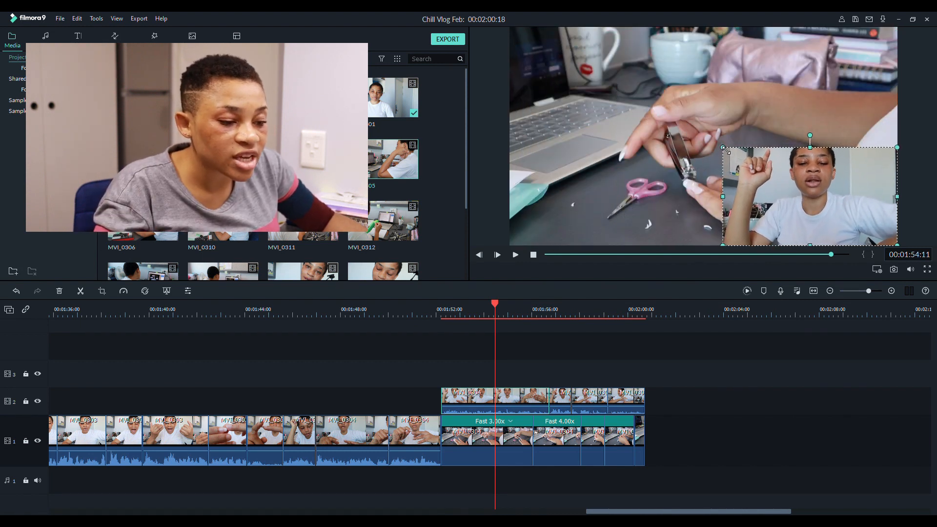
drag(726, 151, 737, 156)
drag(787, 192, 576, 78)
click(477, 314)
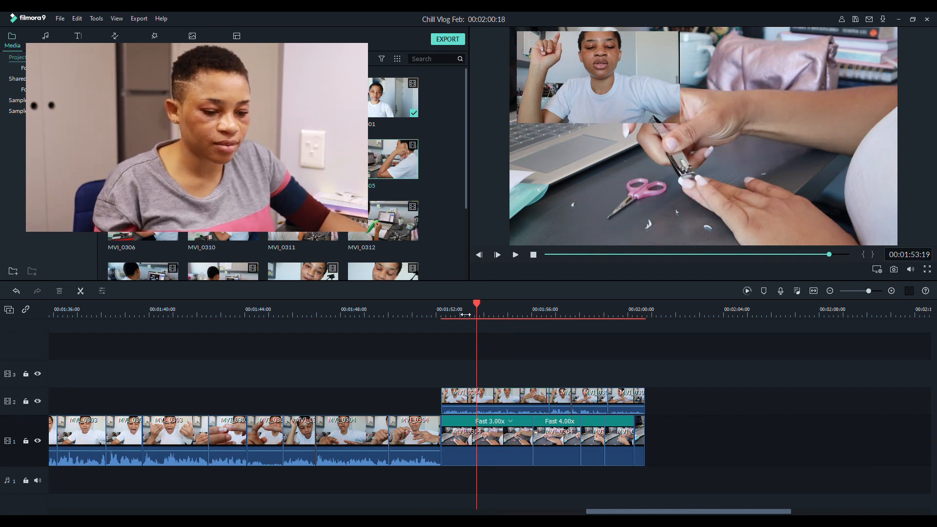
key(space)
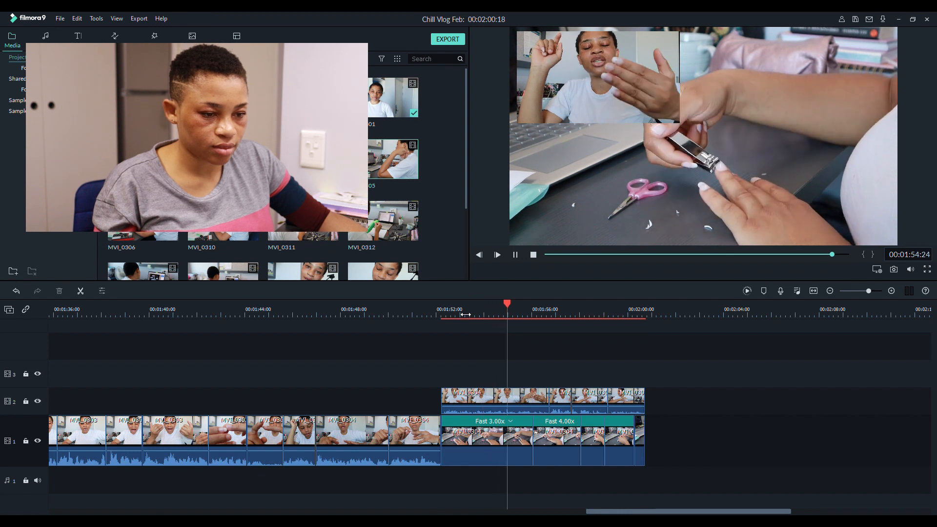
key(space)
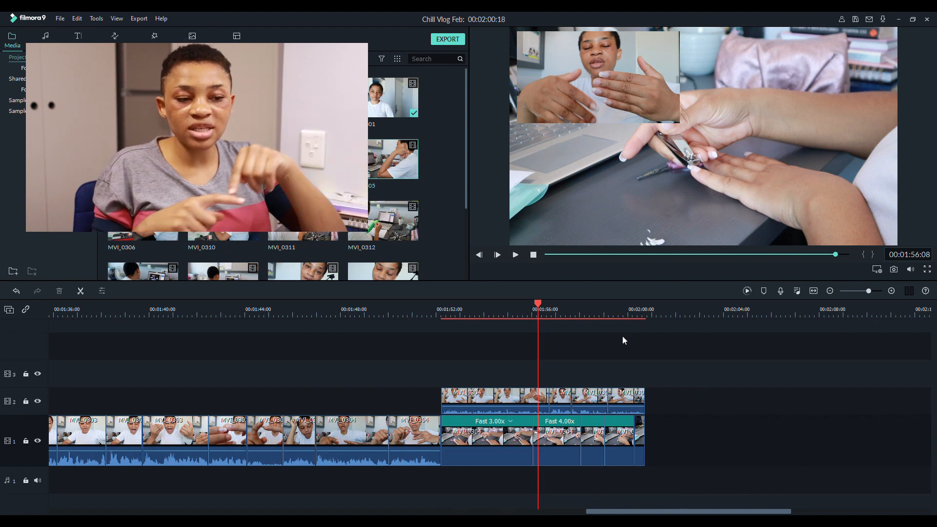
- Move the overlaid talking clips up to track 3 and add the White sample color on track 2 at their start
drag(521, 393, 520, 381)
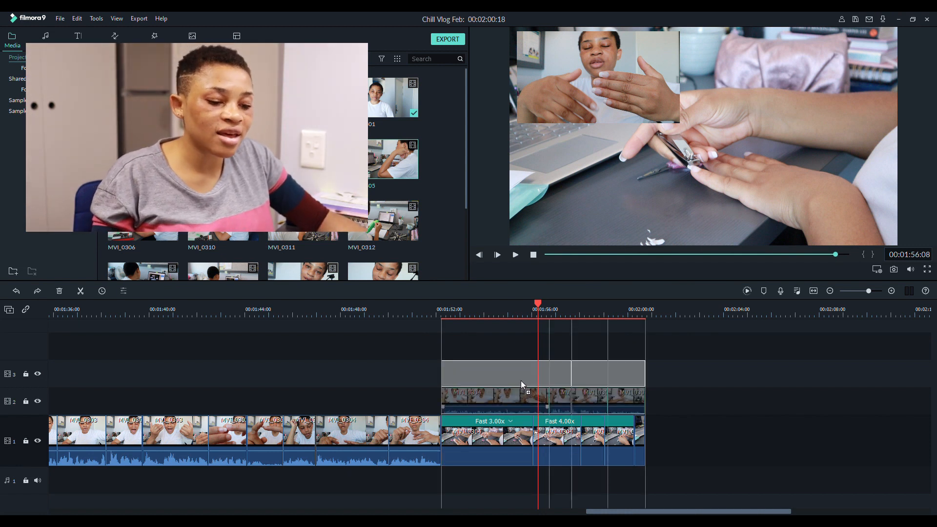
drag(521, 380, 522, 382)
click(32, 100)
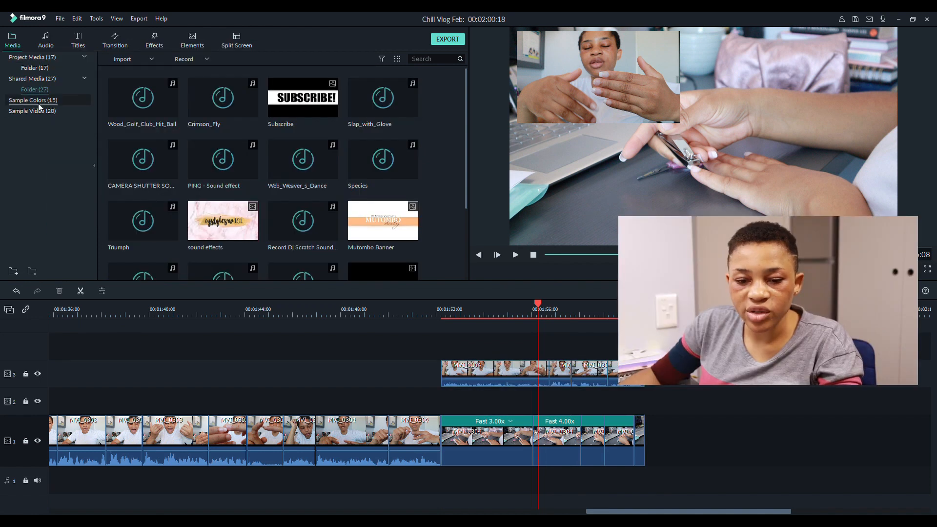
drag(218, 169, 442, 393)
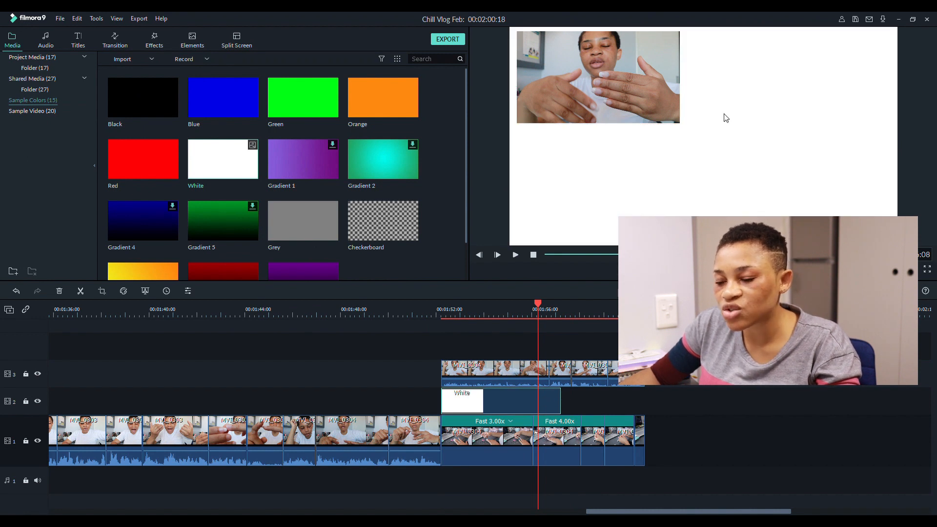
- Resize the White clip in the frame so it forms a thin border around the small talking picture
click(732, 95)
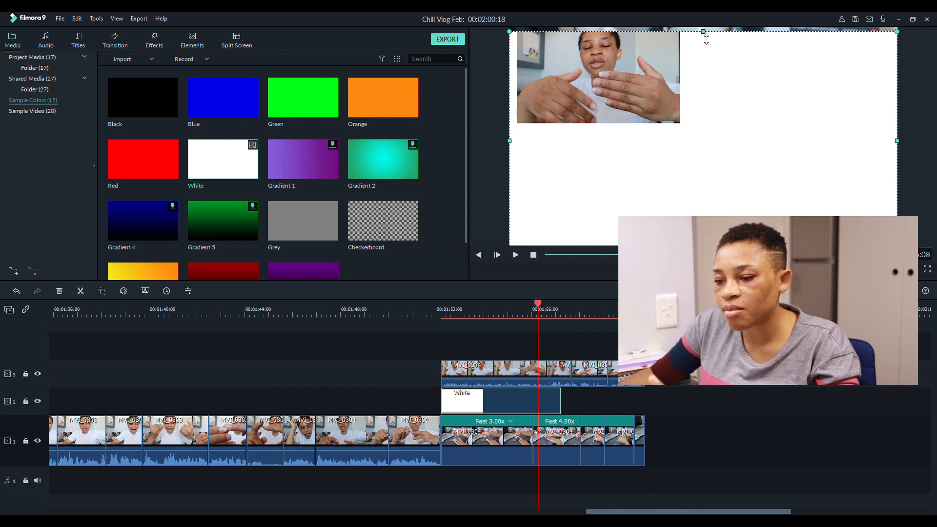
drag(705, 37, 706, 34)
drag(516, 141, 519, 142)
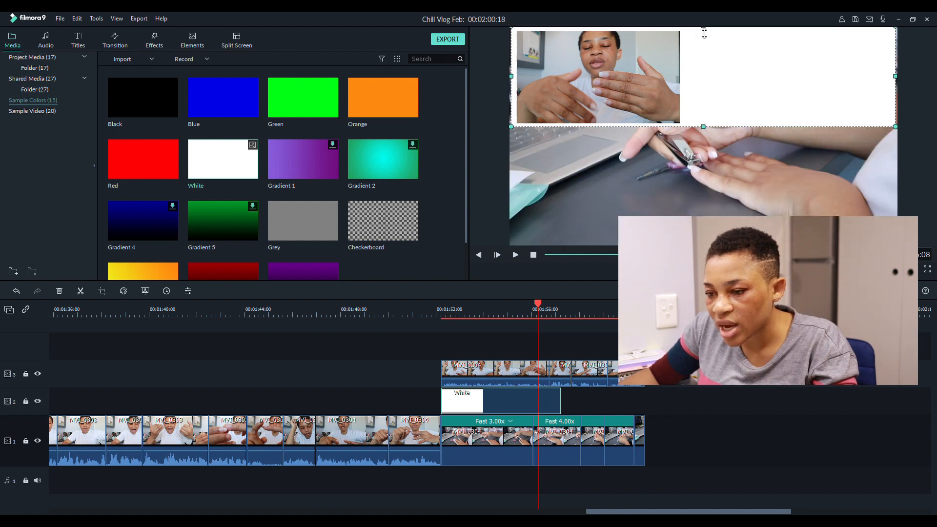
drag(705, 33, 707, 36)
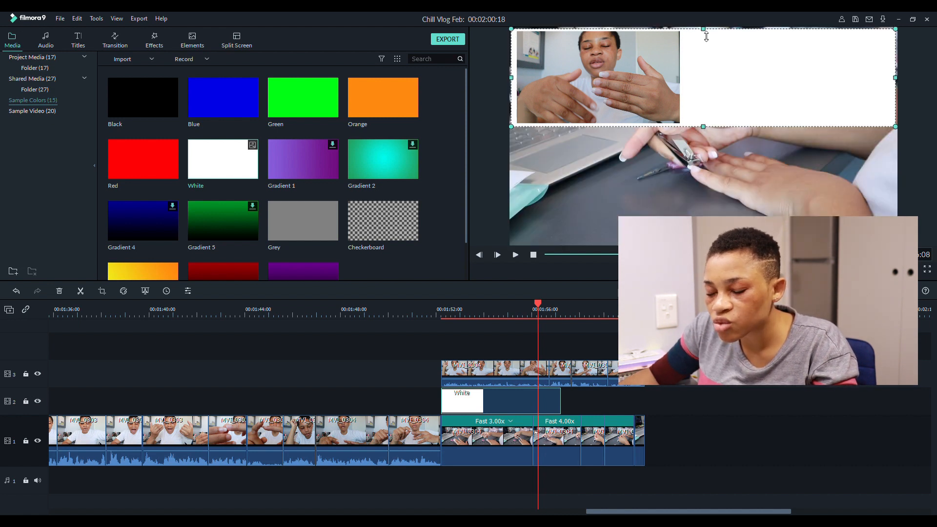
drag(895, 78, 690, 84)
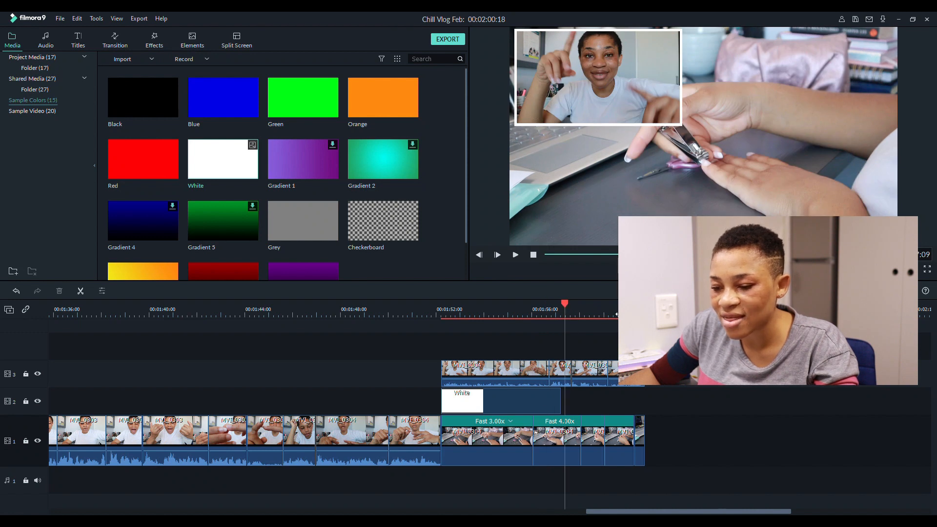
- Extend the White clip on track 2 to the end of the sped-up nail clips
click(550, 312)
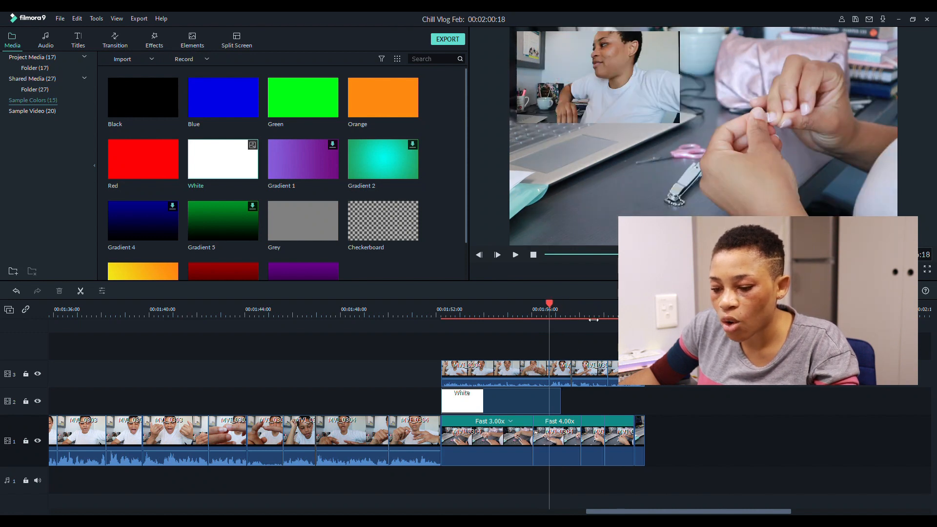
drag(558, 399, 649, 409)
drag(455, 312, 648, 318)
click(32, 57)
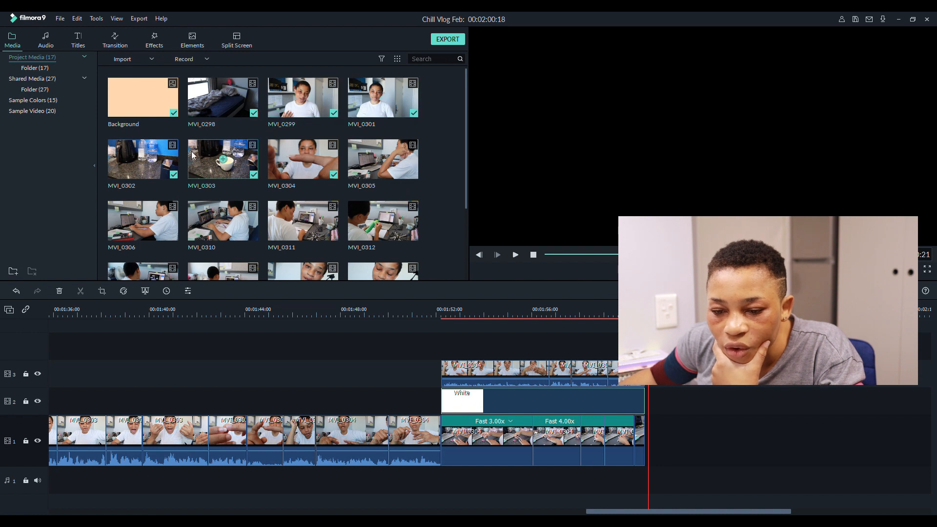
scroll(462, 183, down, 2)
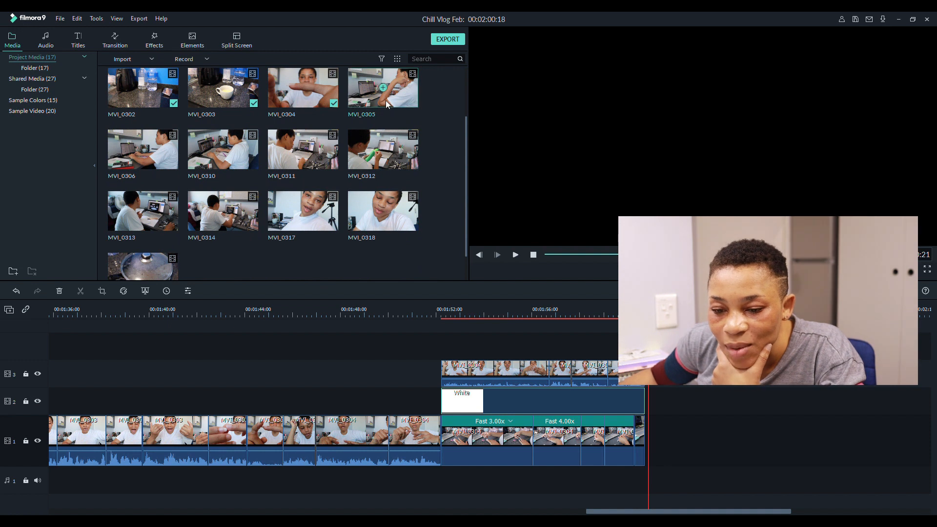
drag(436, 154, 142, 225)
click(183, 225)
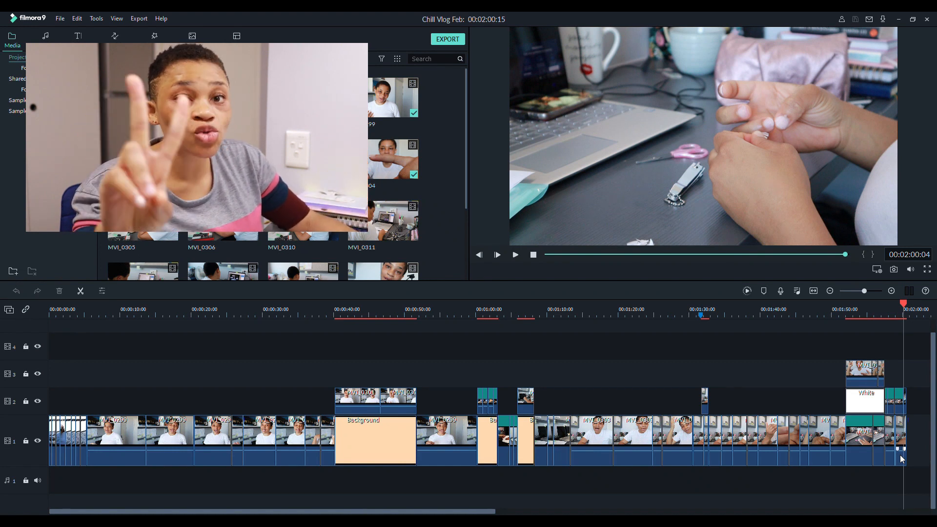
- Add the Web_Weaver_s_Dance music from the shared media folder to audio track 1, starting at about 00:00:20
click(910, 432)
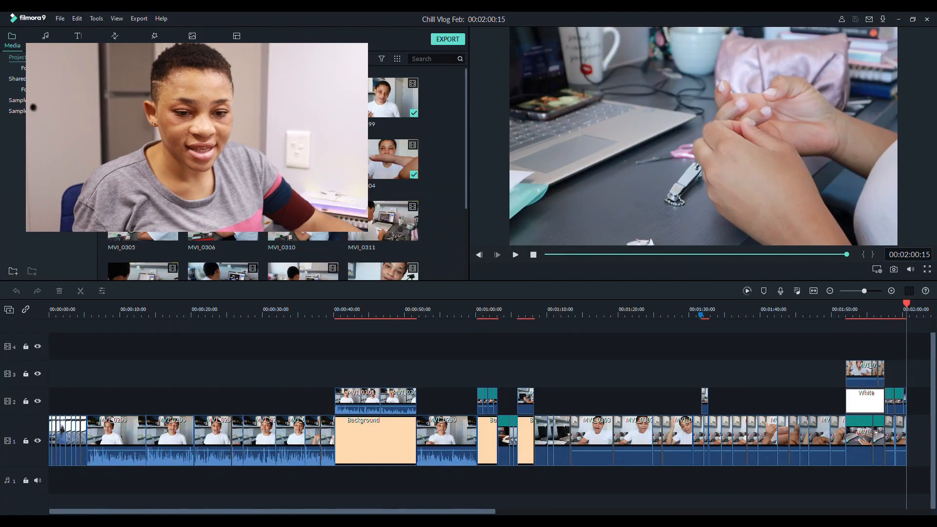
click(30, 90)
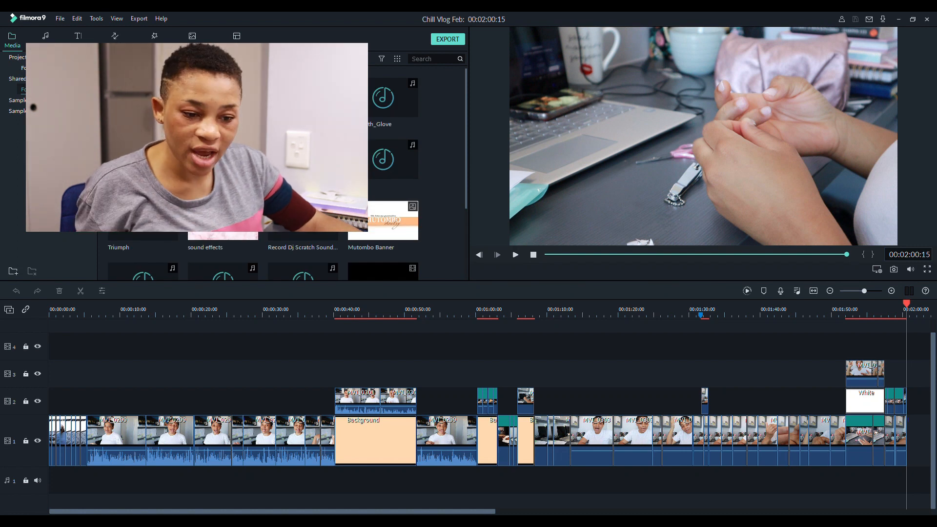
scroll(282, 173, down, 5)
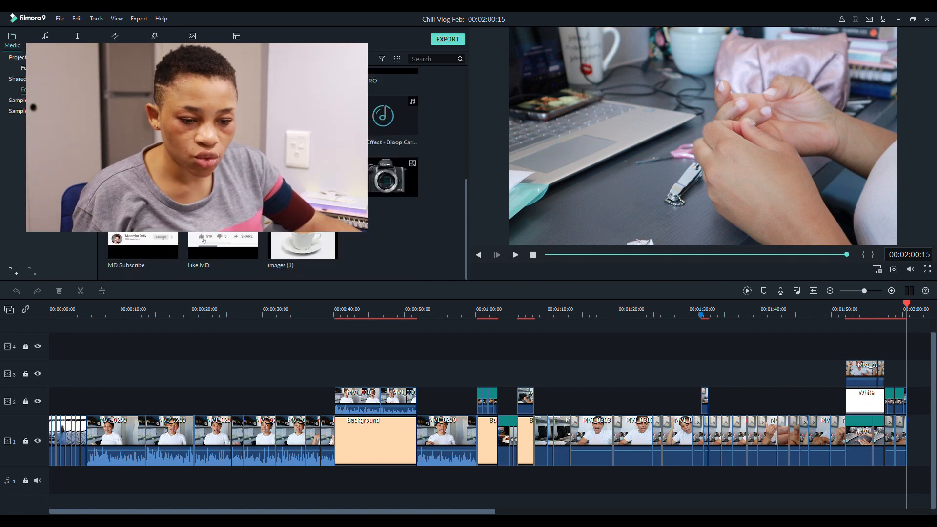
scroll(204, 240, up, 3)
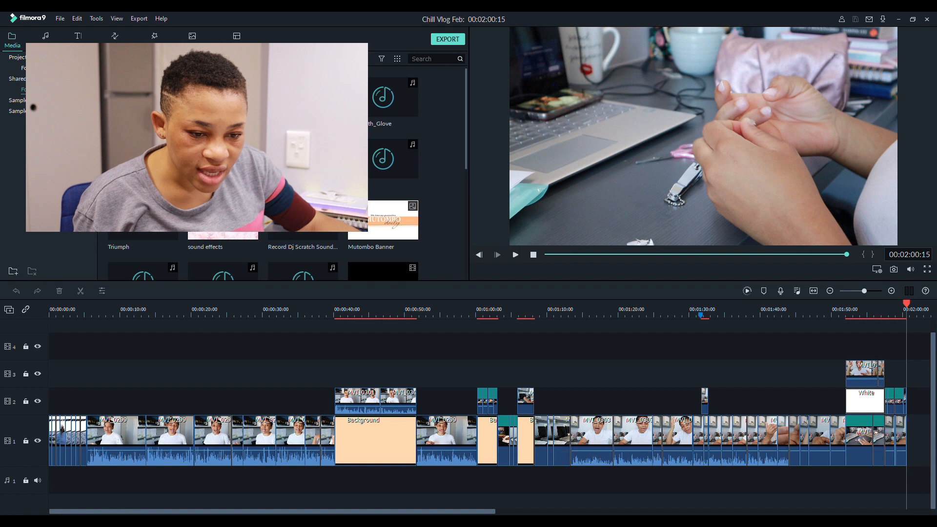
drag(298, 391, 191, 477)
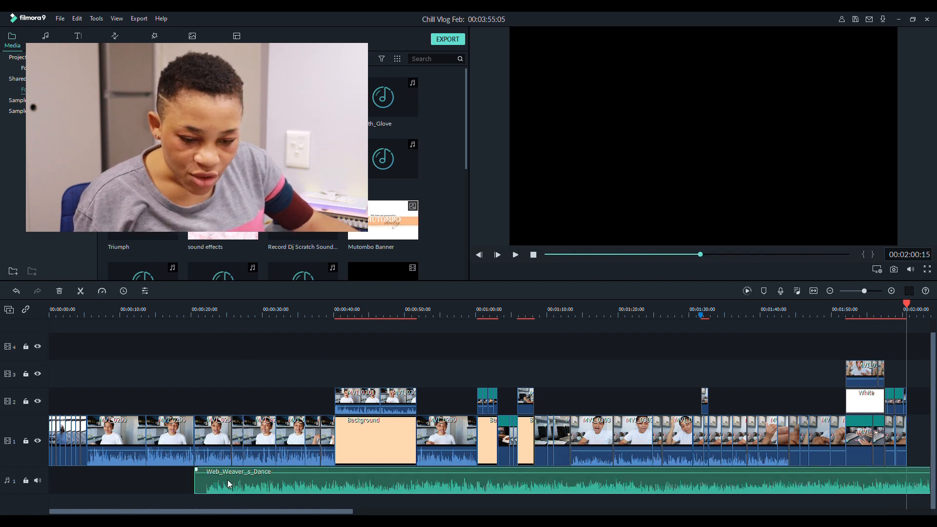
- Move the Web_Weaver_s_Dance music to the very start of the timeline and play its opening
click(203, 315)
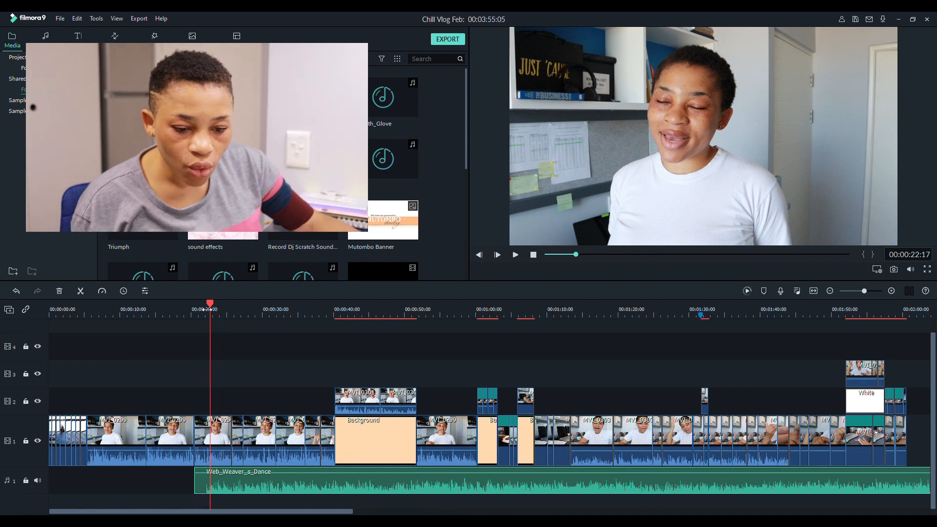
click(202, 310)
drag(196, 480, 50, 472)
click(54, 313)
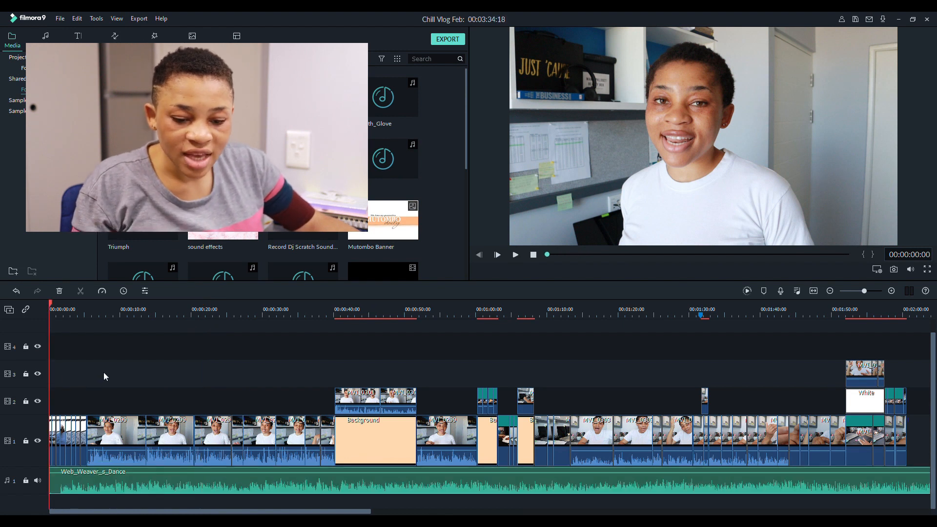
key(space)
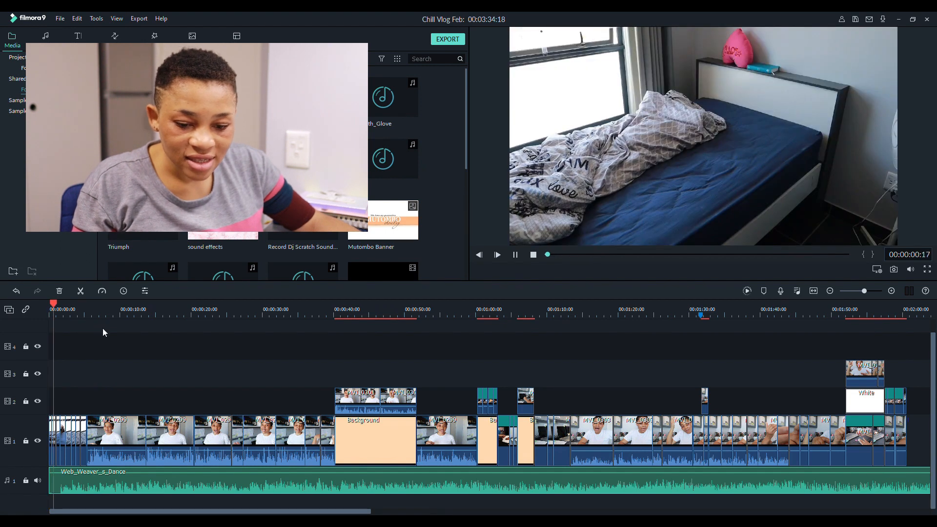
key(space)
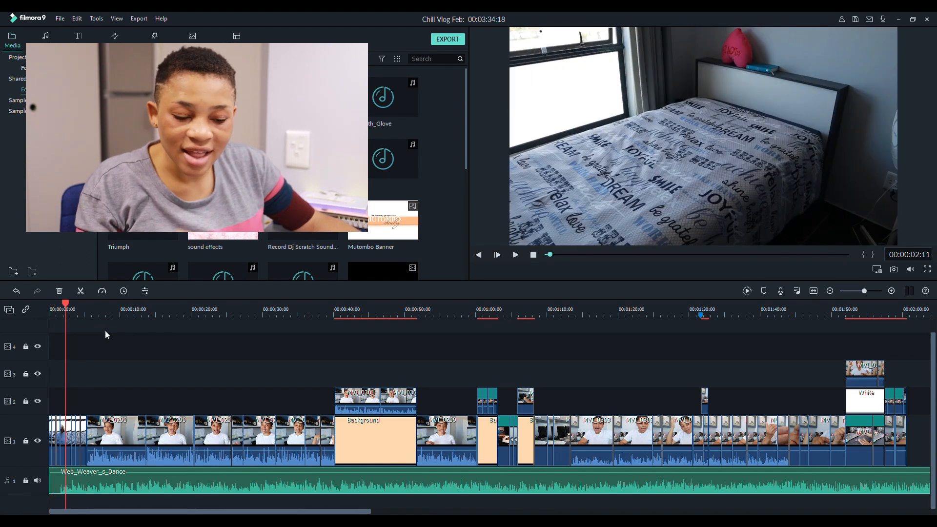
- Cut off the music before 00:00:01:13, delete that opening piece and shift the remaining music back to the timeline start
click(59, 314)
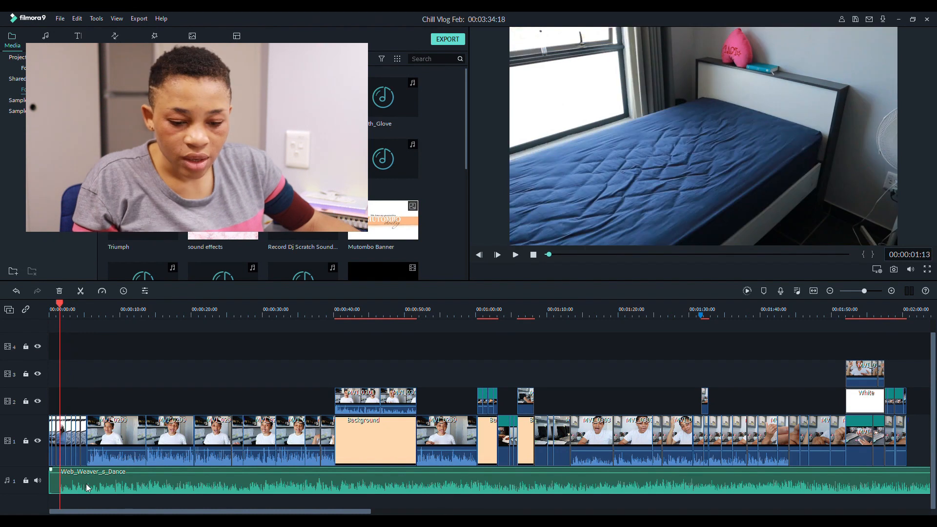
key(ctrl+b)
click(56, 484)
key(Delete)
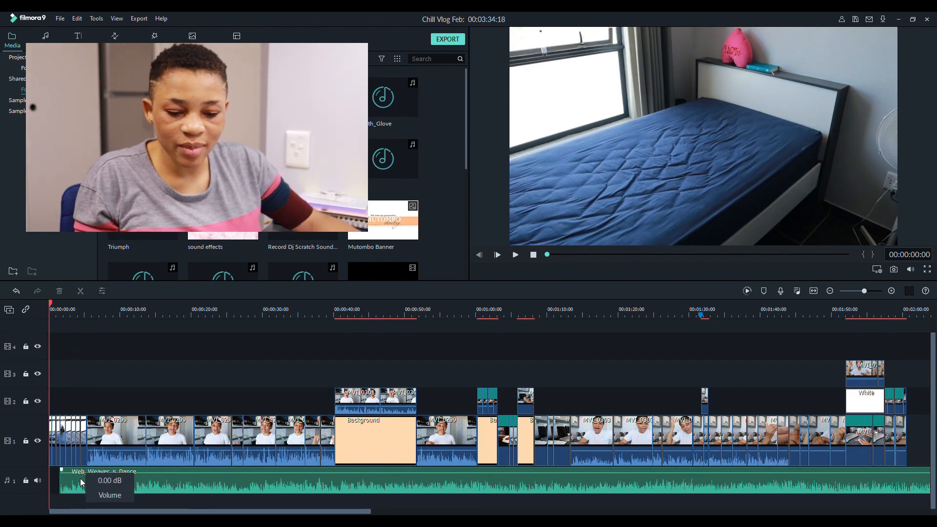
drag(72, 485, 59, 483)
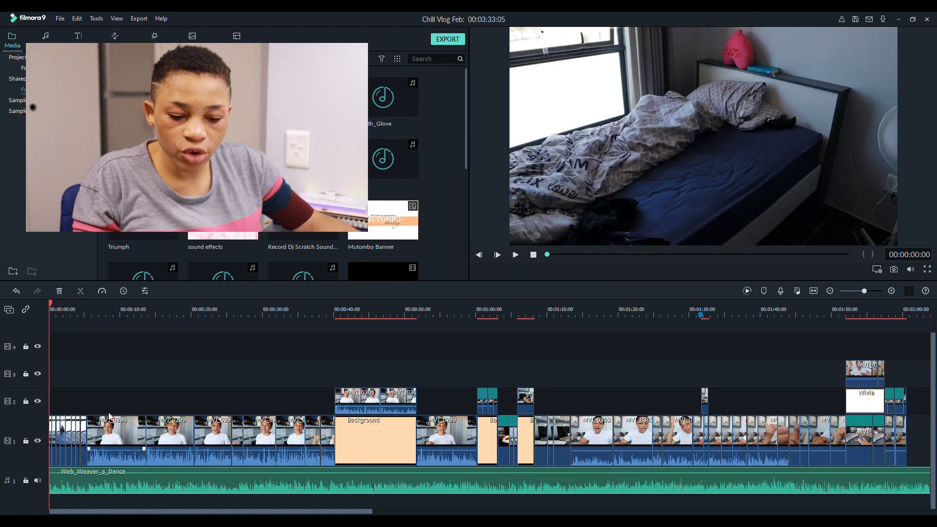
- Preview the intro, split the music at 00:00:05:20 and move the second piece further along the track to leave a gap
key(space)
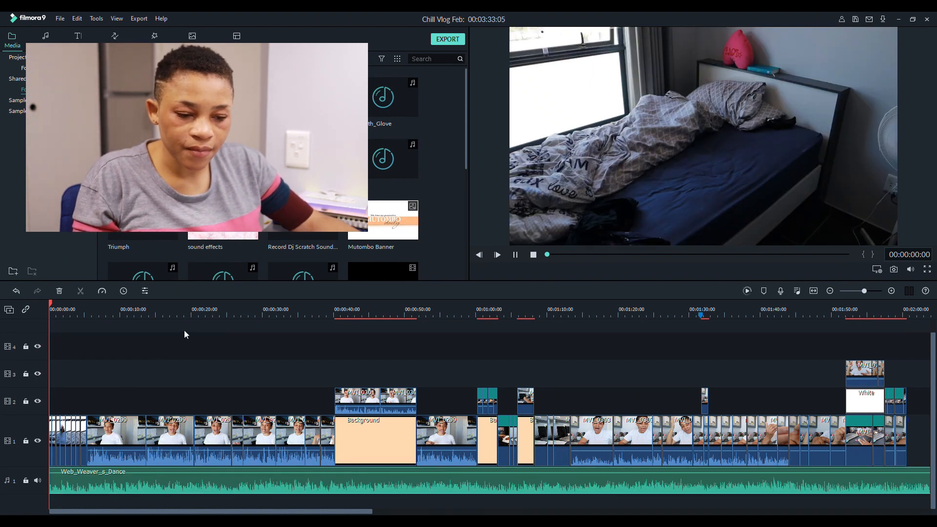
click(89, 314)
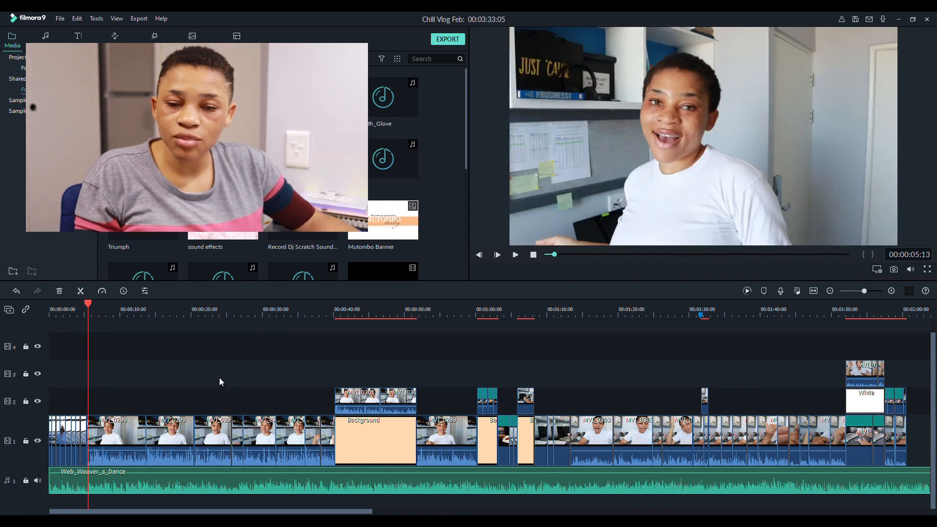
key(space)
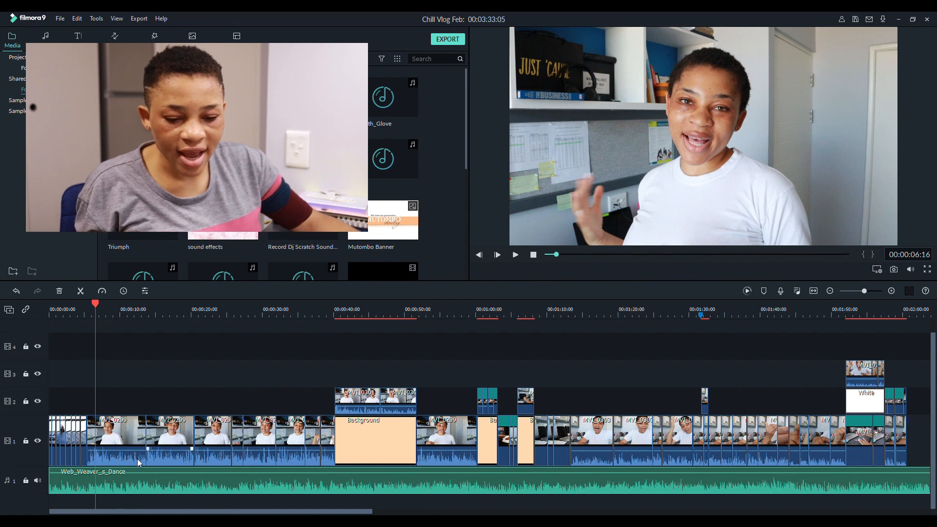
click(92, 312)
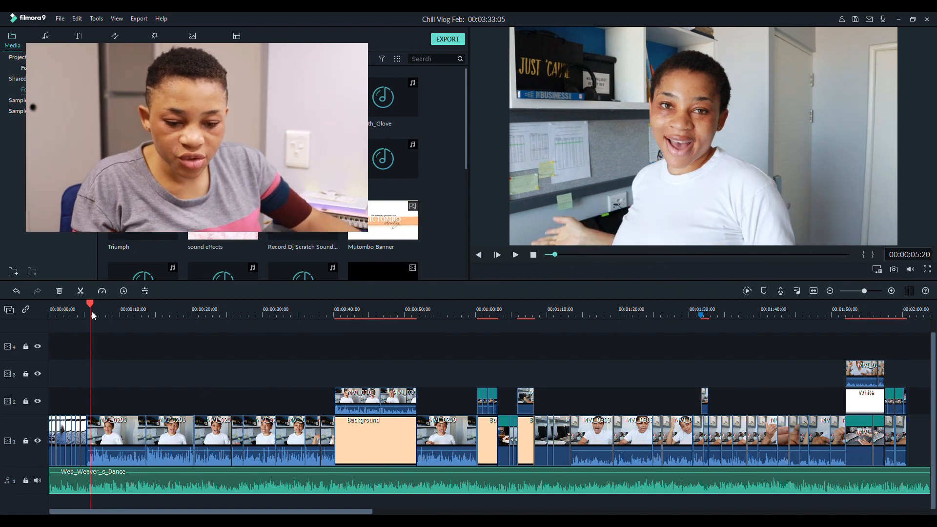
key(ctrl+b)
drag(105, 486, 149, 484)
- Add a fade-out to the end of the intro music from about the first talking clip's start and play the transition
drag(82, 313, 777, 301)
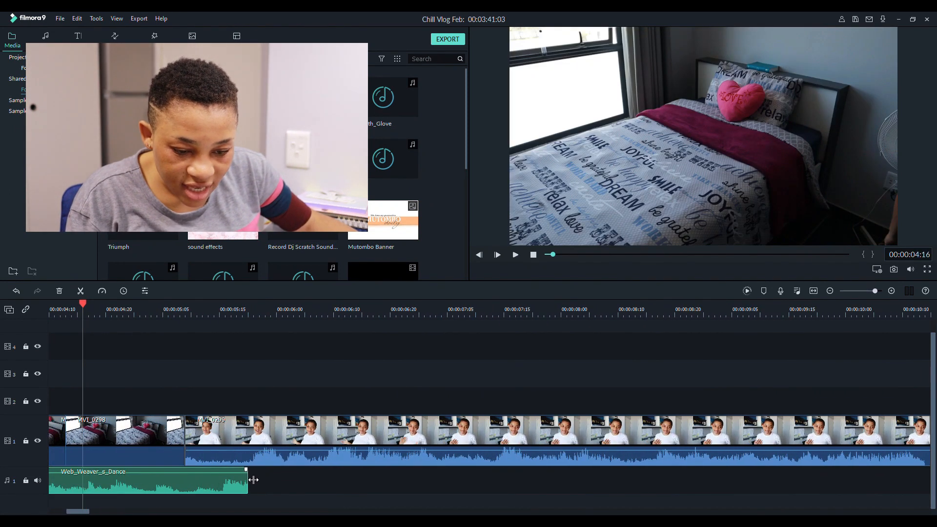
drag(247, 472, 179, 469)
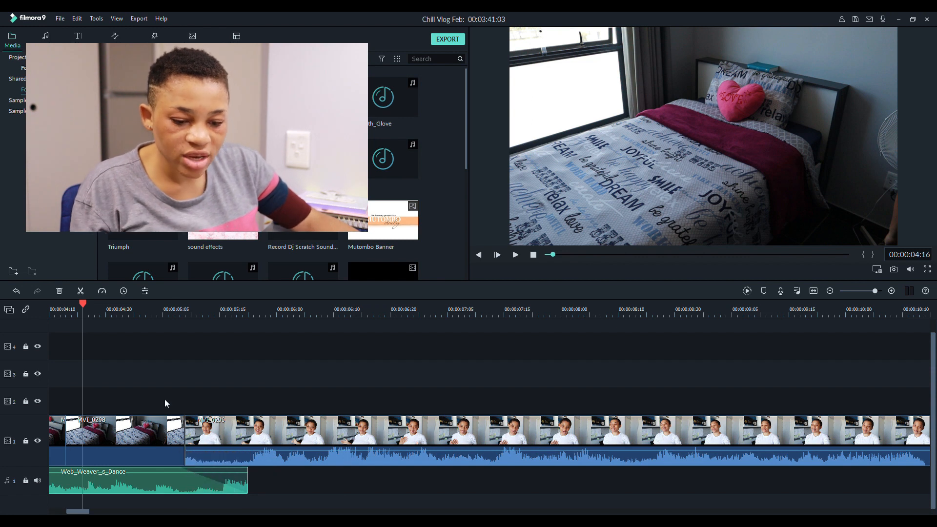
click(168, 313)
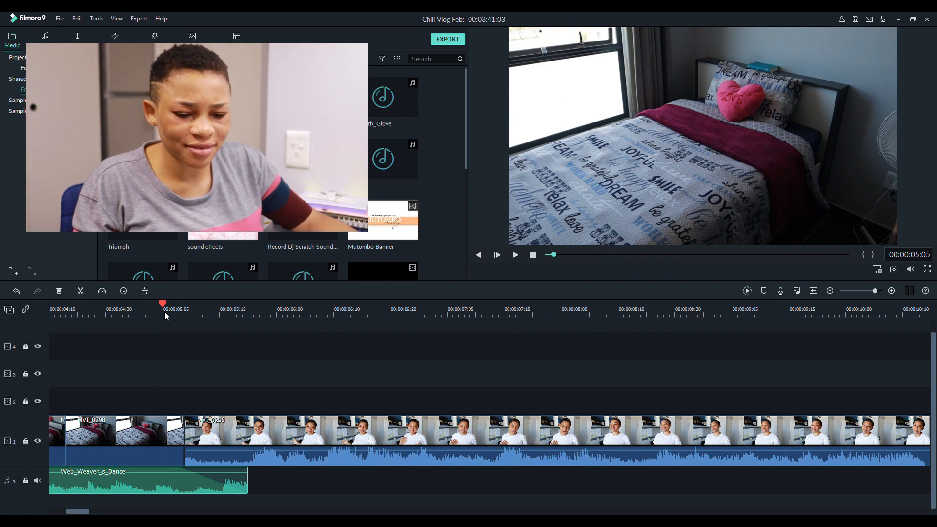
key(space)
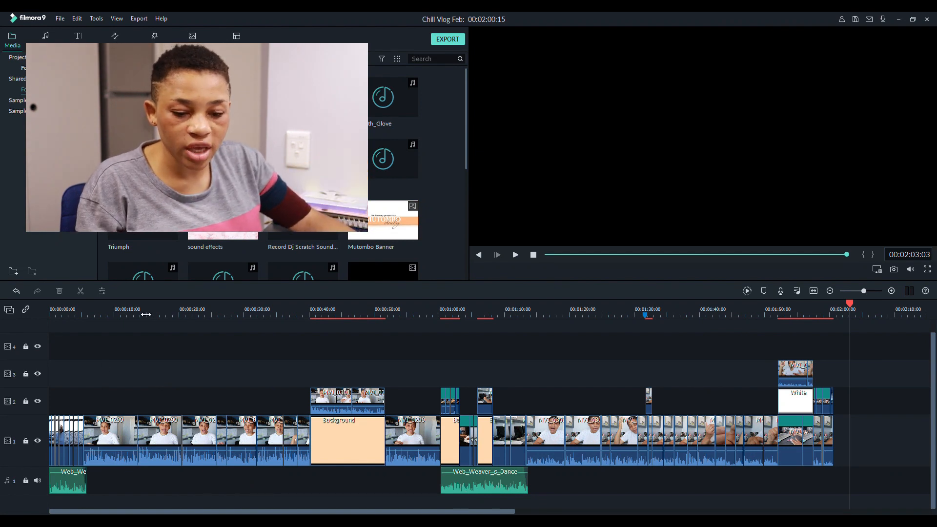
click(155, 314)
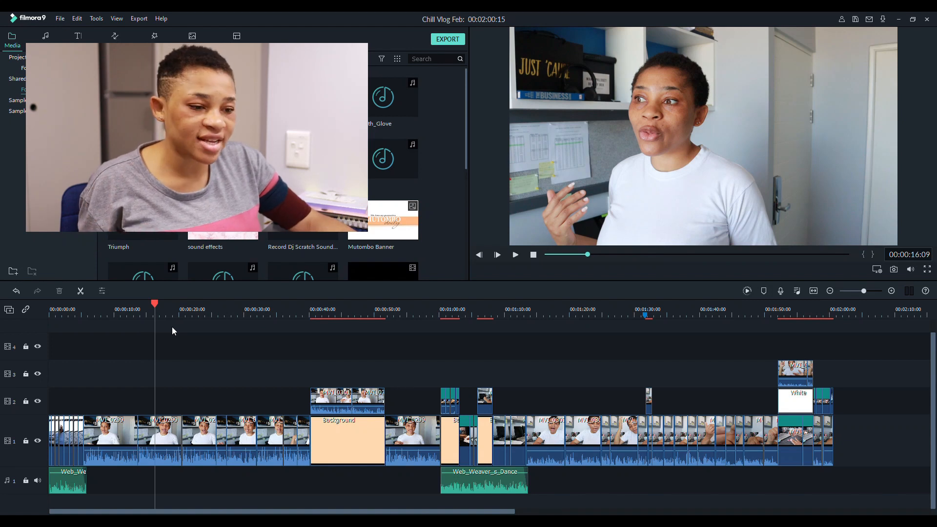